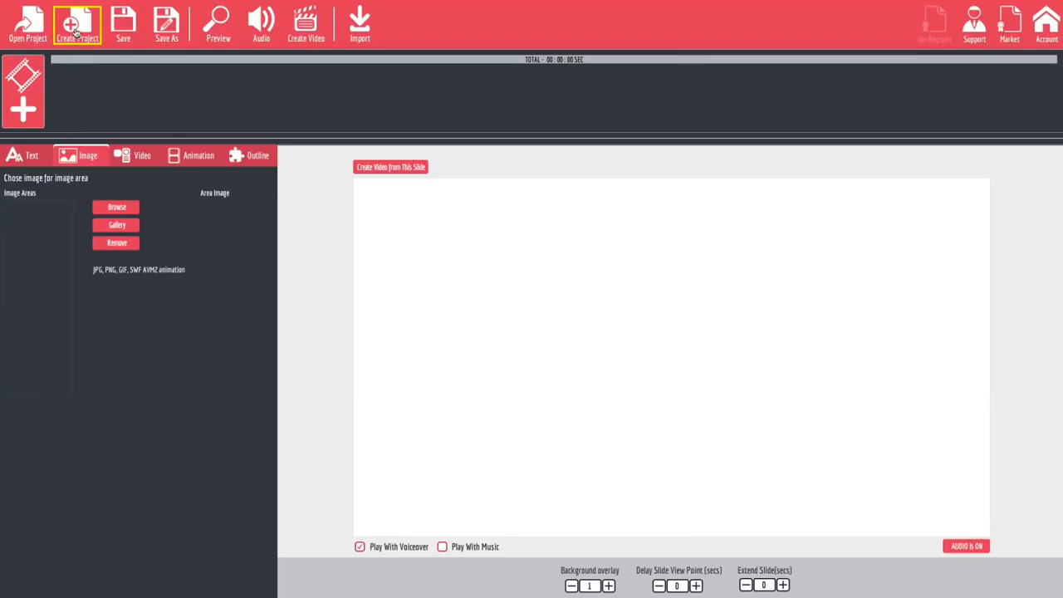
Create a new project named "test".
{"action": "left_click", "coordinate": [74, 30]}
{"action": "left_click", "coordinate": [501, 307]}
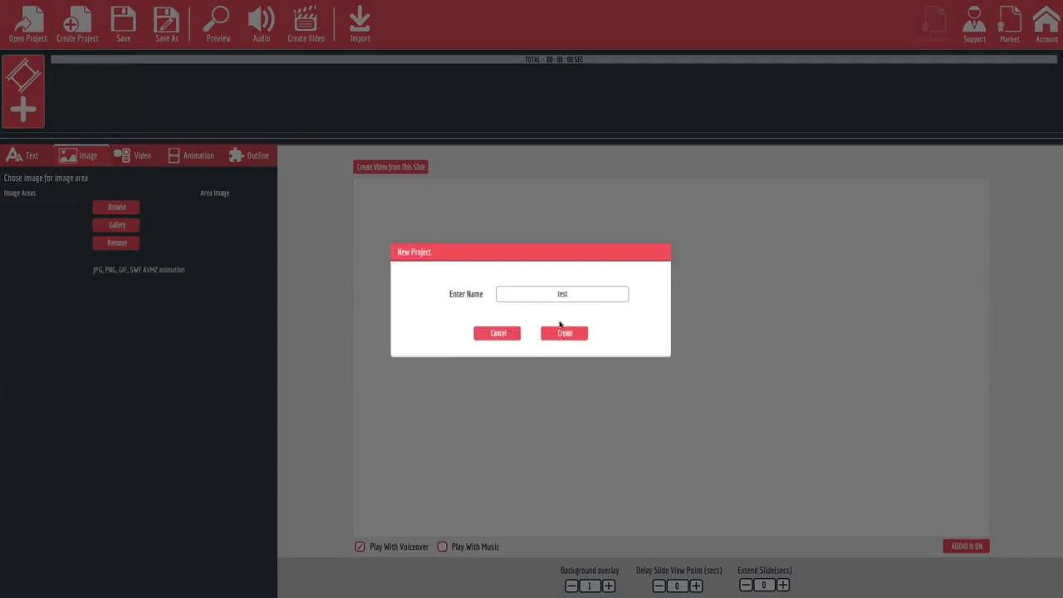
{"action": "left_click", "coordinate": [564, 333]}
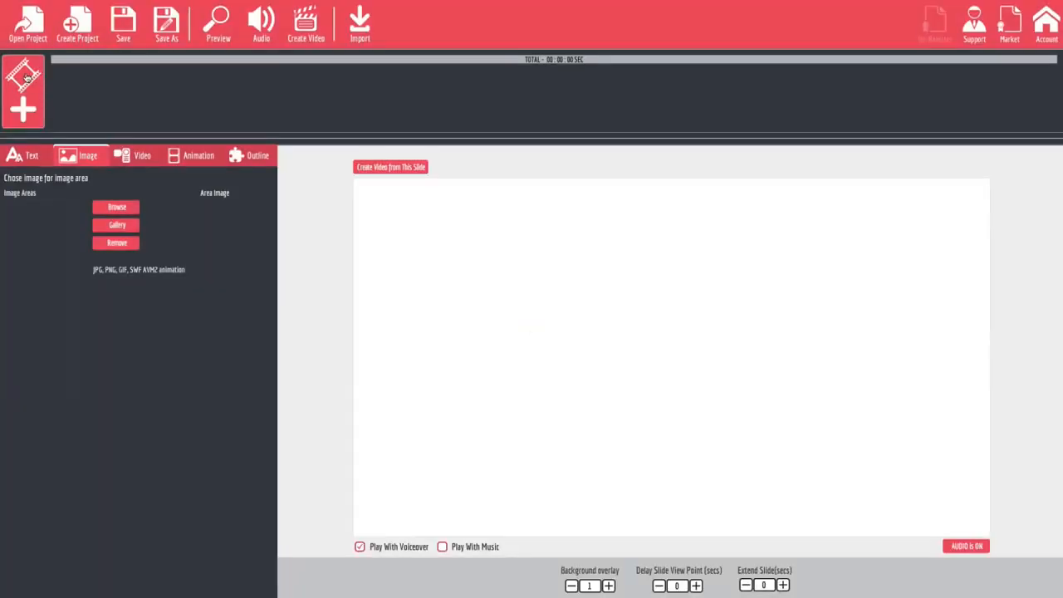
Start adding a slide from the animated slide collection and go to the Moving Text packs.
{"action": "left_click", "coordinate": [29, 102]}
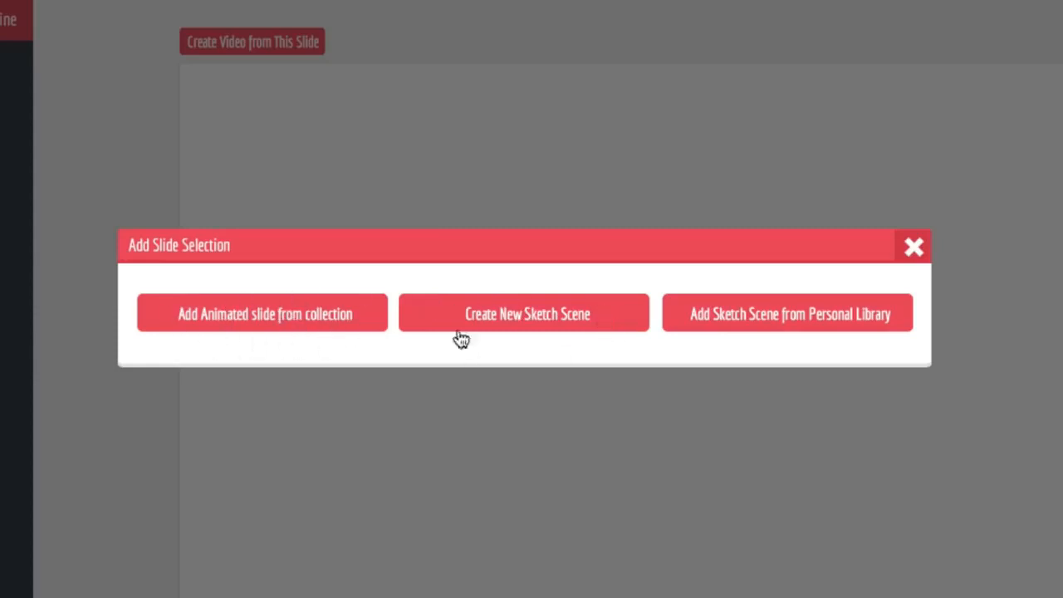
{"action": "left_click", "coordinate": [264, 322]}
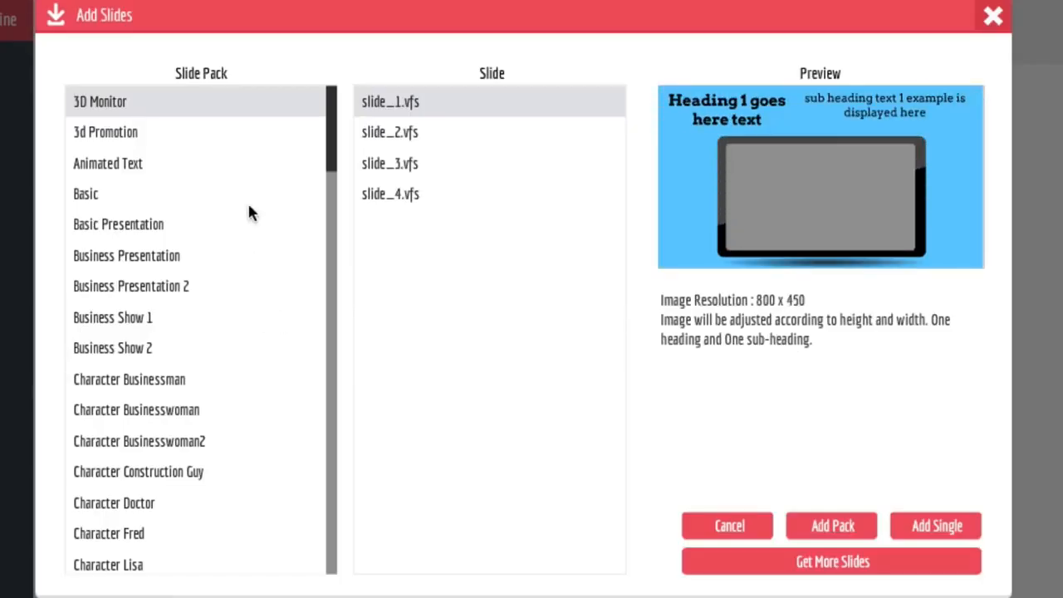
{"action": "left_click_drag", "start_coordinate": [322, 140], "coordinate": [339, 278]}
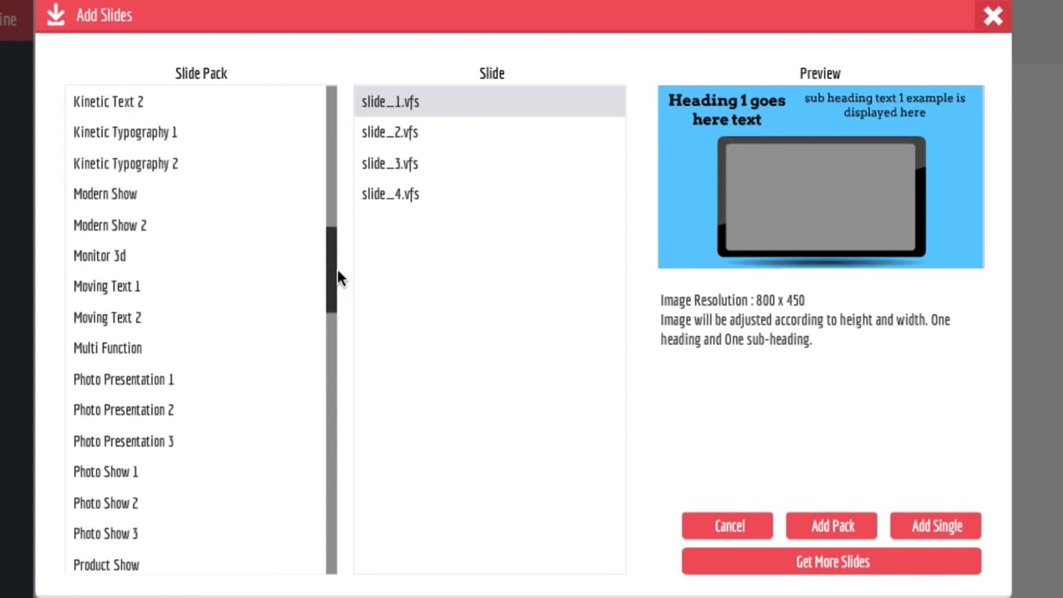
Preview the six slides of the Moving Text 1 pack one after another.
{"action": "left_click", "coordinate": [126, 286]}
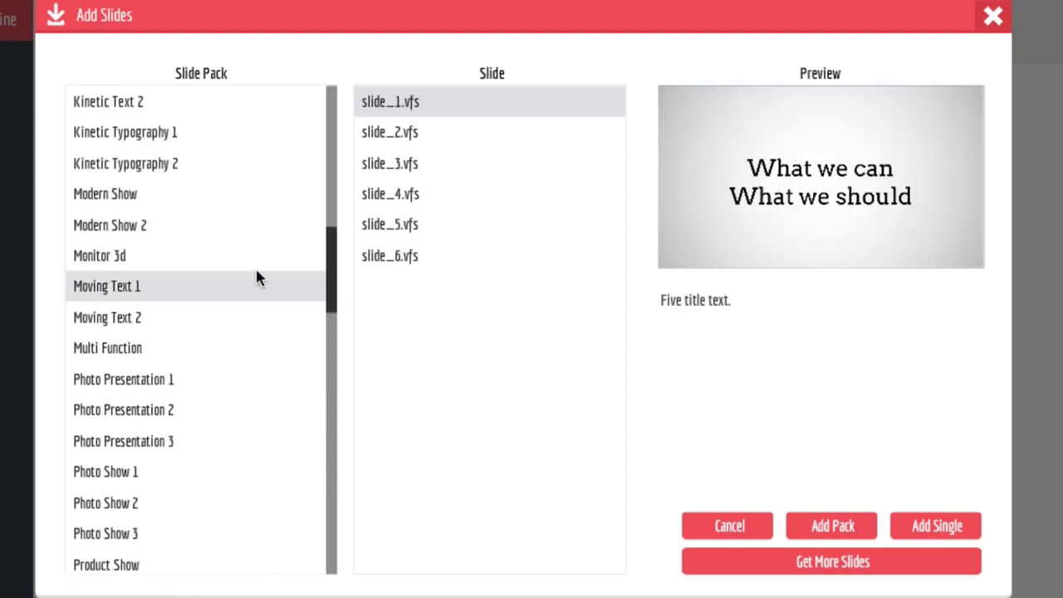
{"action": "left_click", "coordinate": [414, 134]}
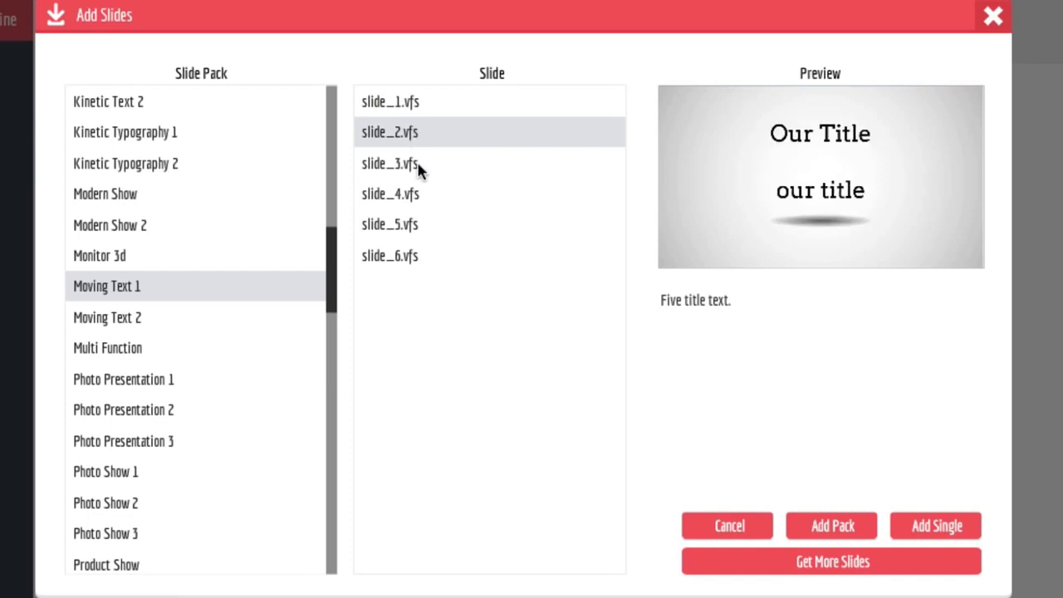
{"action": "left_click", "coordinate": [420, 166]}
{"action": "left_click", "coordinate": [420, 194]}
{"action": "left_click", "coordinate": [420, 224]}
{"action": "left_click", "coordinate": [421, 255]}
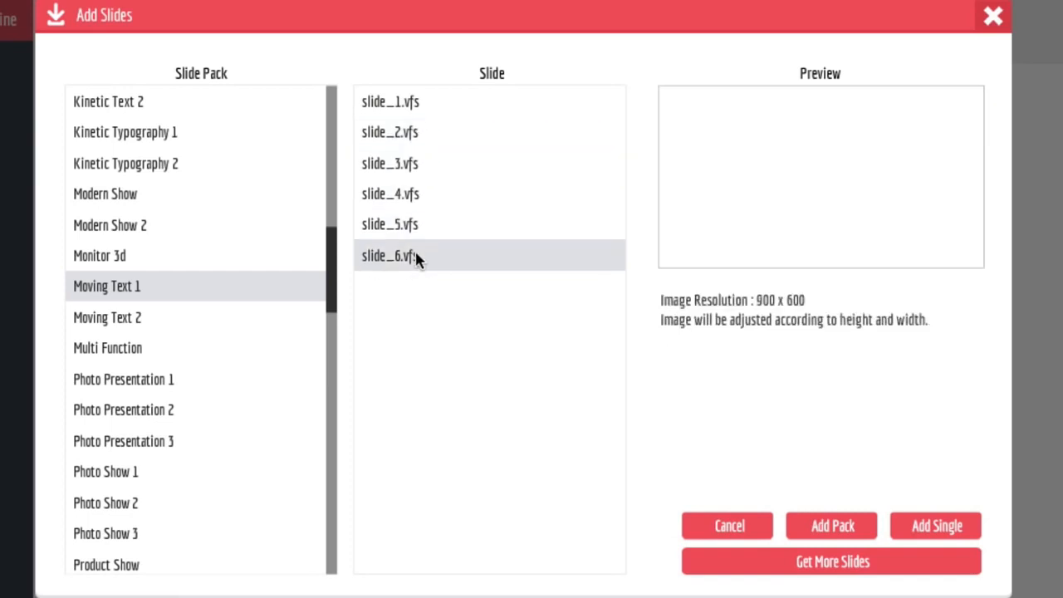
Preview the Monitor 3d, Modern Show 2 and Modern Show packs and several slides of Kinetic Typography 2.
{"action": "left_click", "coordinate": [183, 256]}
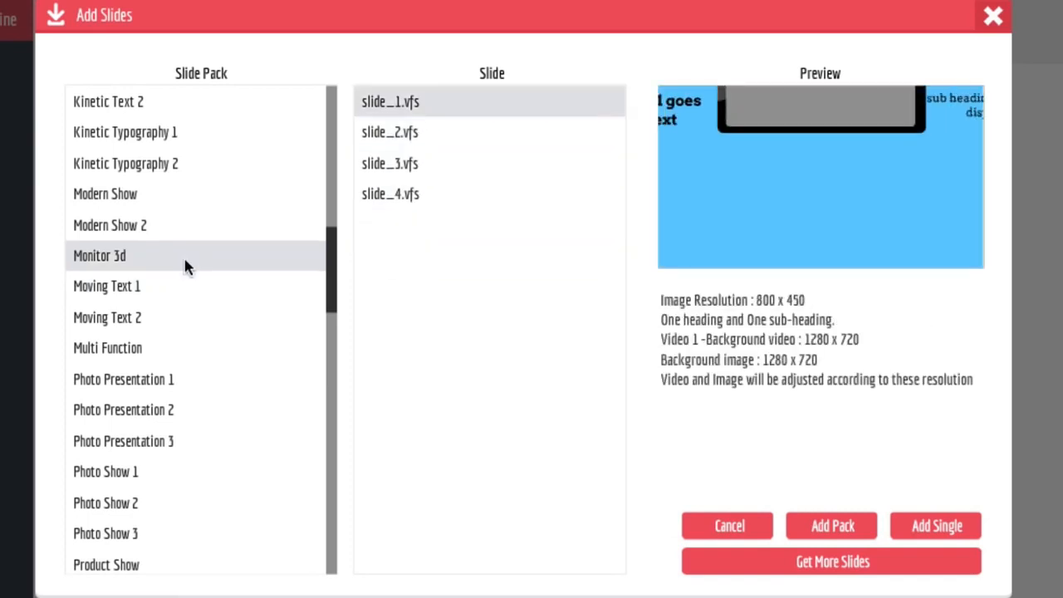
{"action": "left_click", "coordinate": [147, 226]}
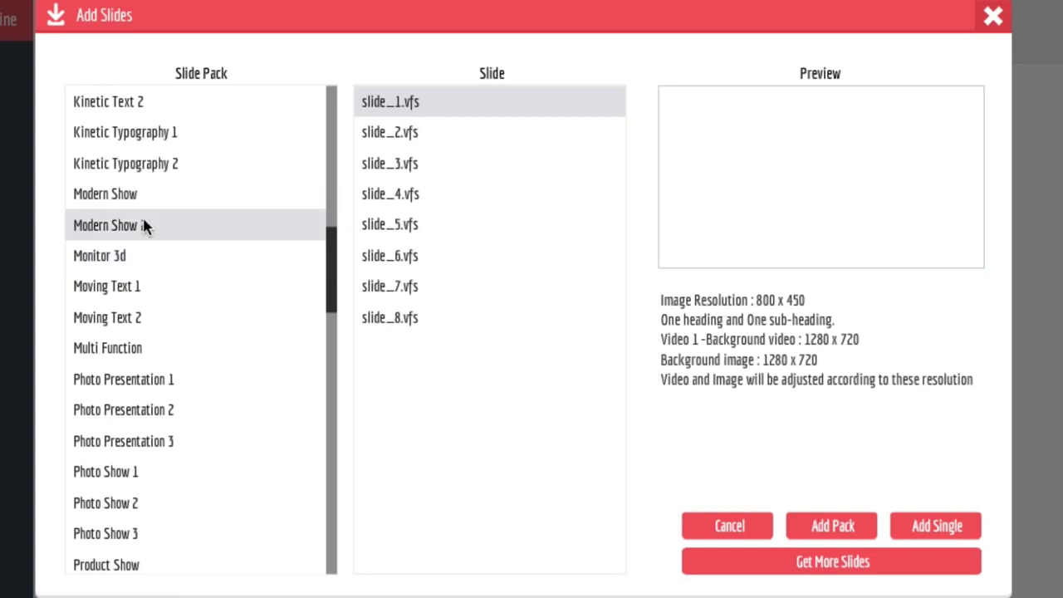
{"action": "left_click", "coordinate": [173, 188]}
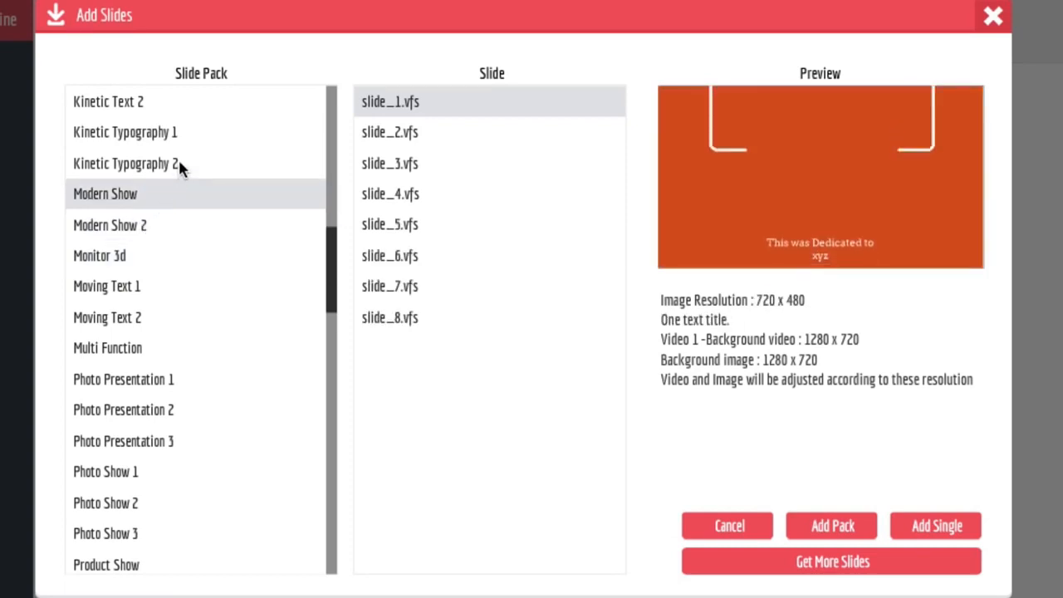
{"action": "left_click", "coordinate": [177, 160]}
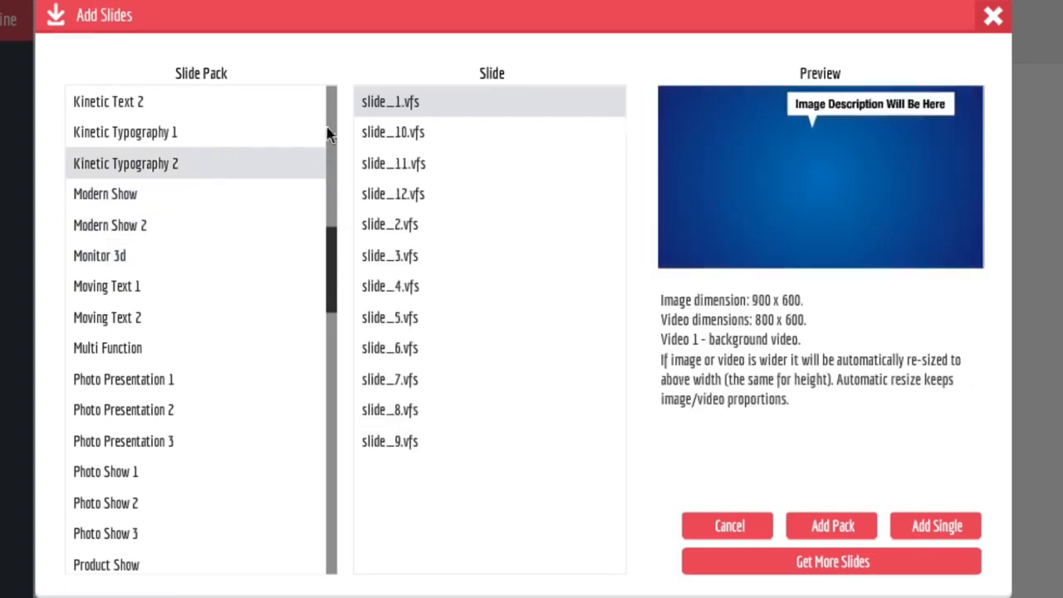
{"action": "left_click", "coordinate": [377, 137]}
{"action": "left_click", "coordinate": [403, 195]}
{"action": "left_click", "coordinate": [401, 256]}
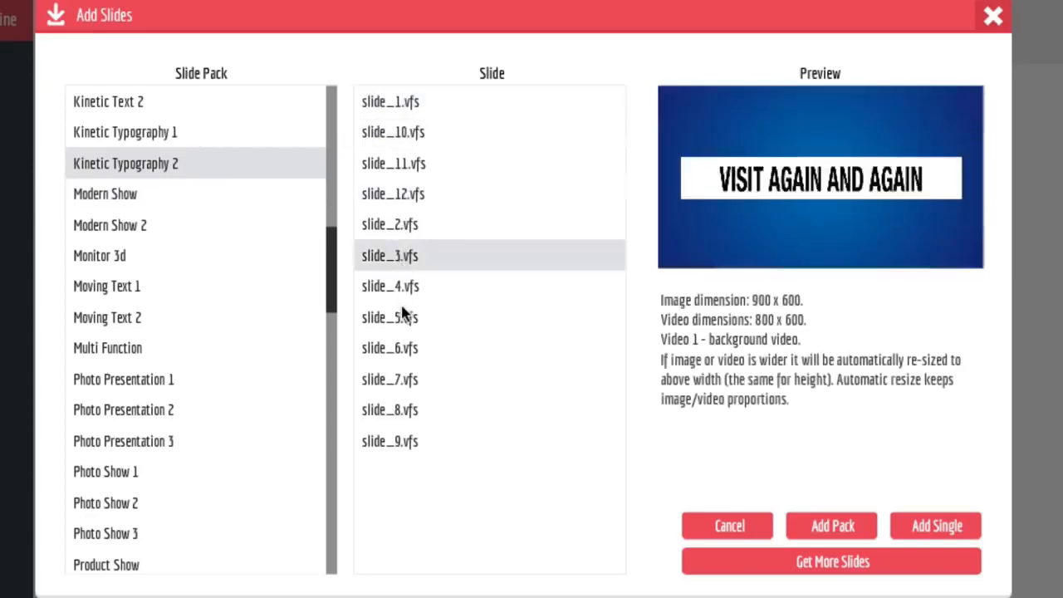
{"action": "left_click", "coordinate": [408, 317]}
Preview slides 1 through 5 of the Photo Presentation 1 pack.
{"action": "left_click", "coordinate": [274, 378]}
{"action": "scroll", "coordinate": [286, 349], "scroll_direction": "up", "scroll_amount": 1}
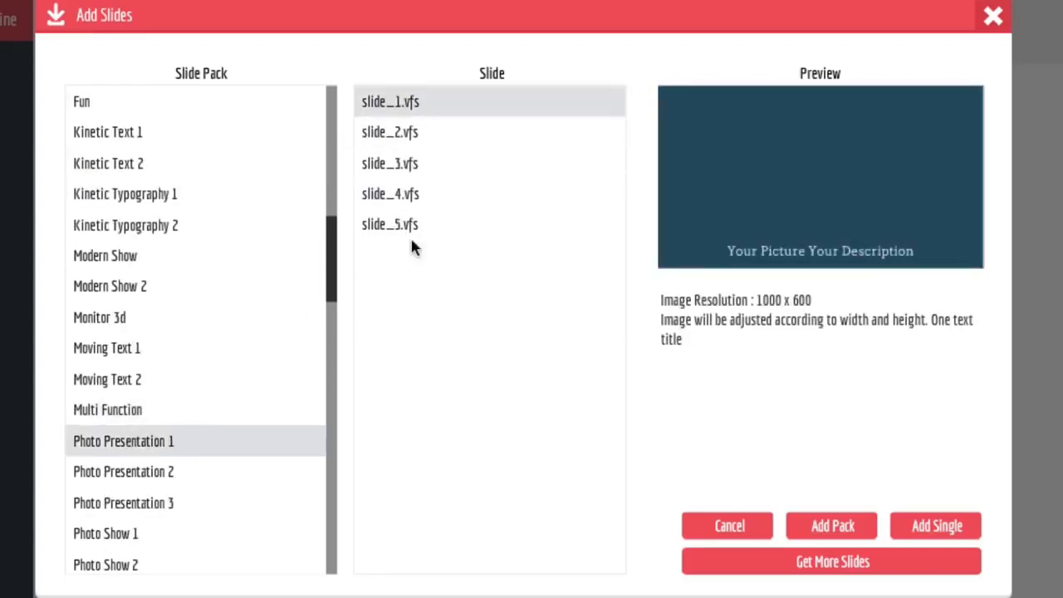
{"action": "left_click", "coordinate": [443, 143]}
{"action": "left_click", "coordinate": [432, 168]}
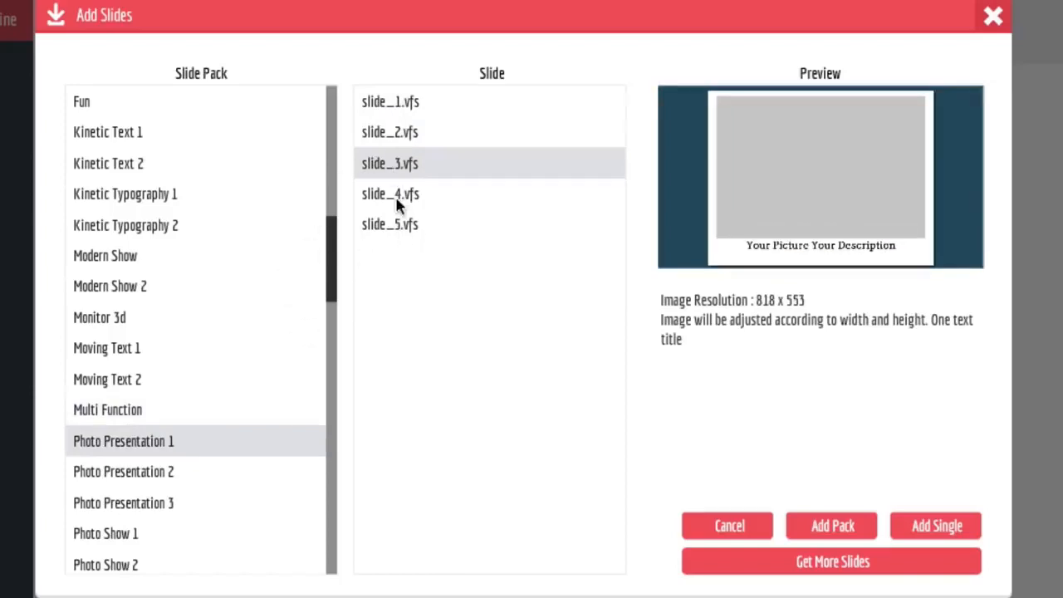
{"action": "left_click", "coordinate": [396, 196]}
{"action": "left_click", "coordinate": [395, 225]}
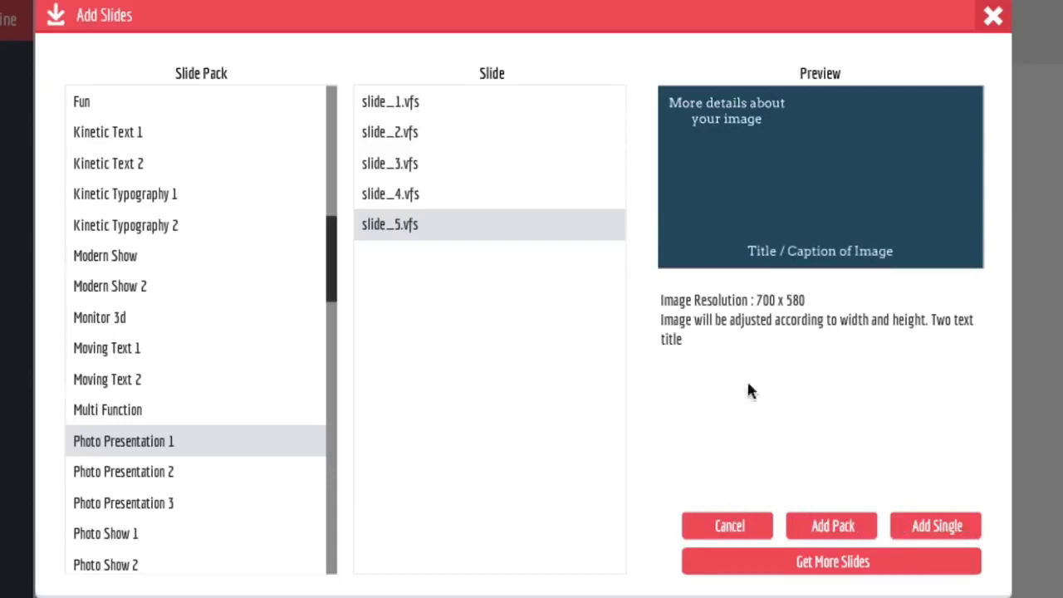
Go through the Photo Presentation 1 slides once more and add the entire pack to the project.
{"action": "left_click", "coordinate": [421, 103]}
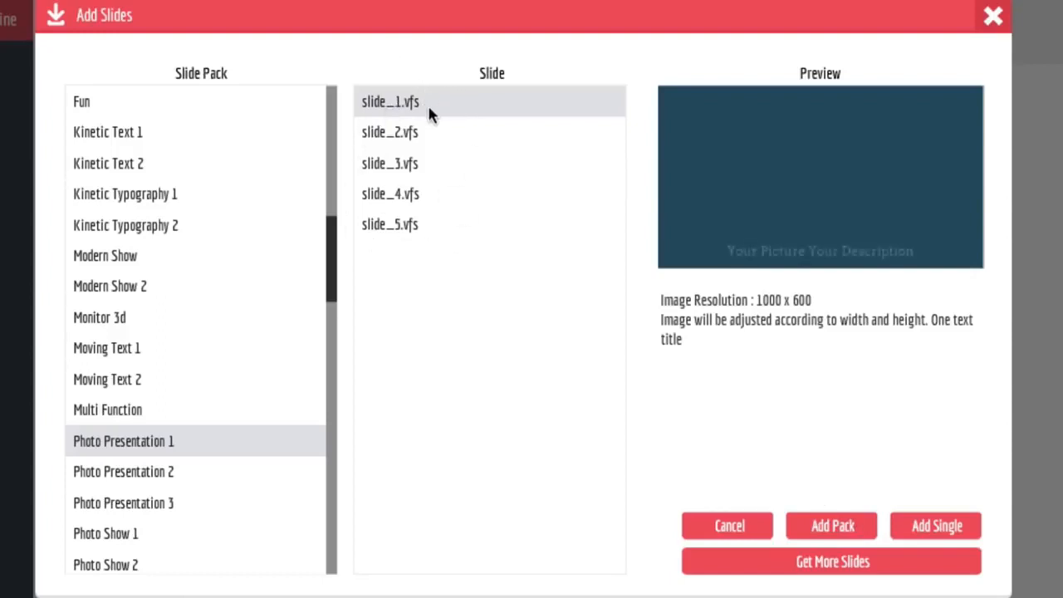
{"action": "left_click", "coordinate": [422, 133]}
{"action": "left_click", "coordinate": [419, 164]}
{"action": "left_click", "coordinate": [417, 193]}
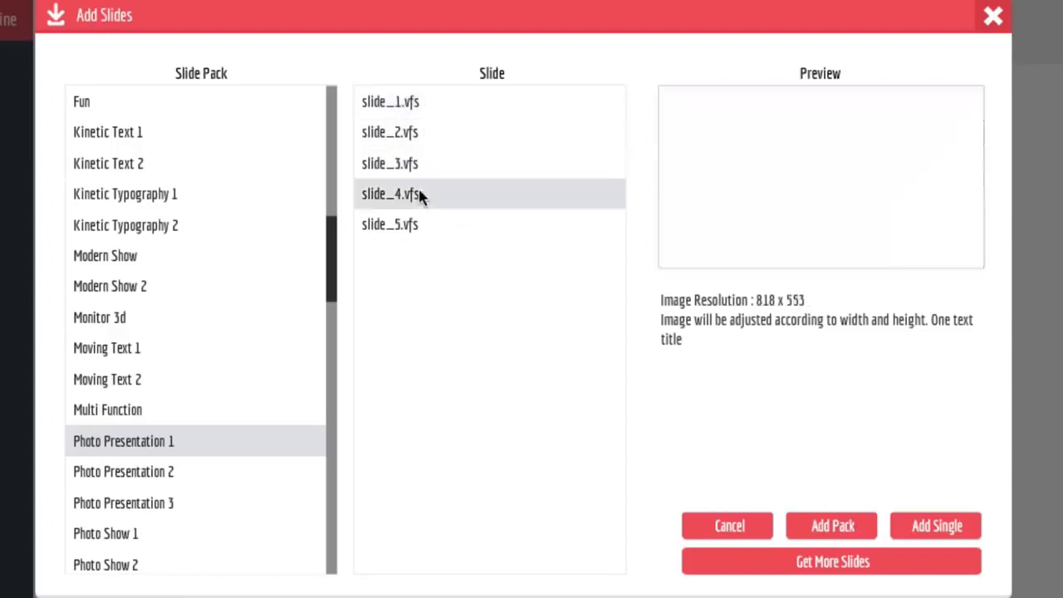
{"action": "left_click", "coordinate": [422, 225]}
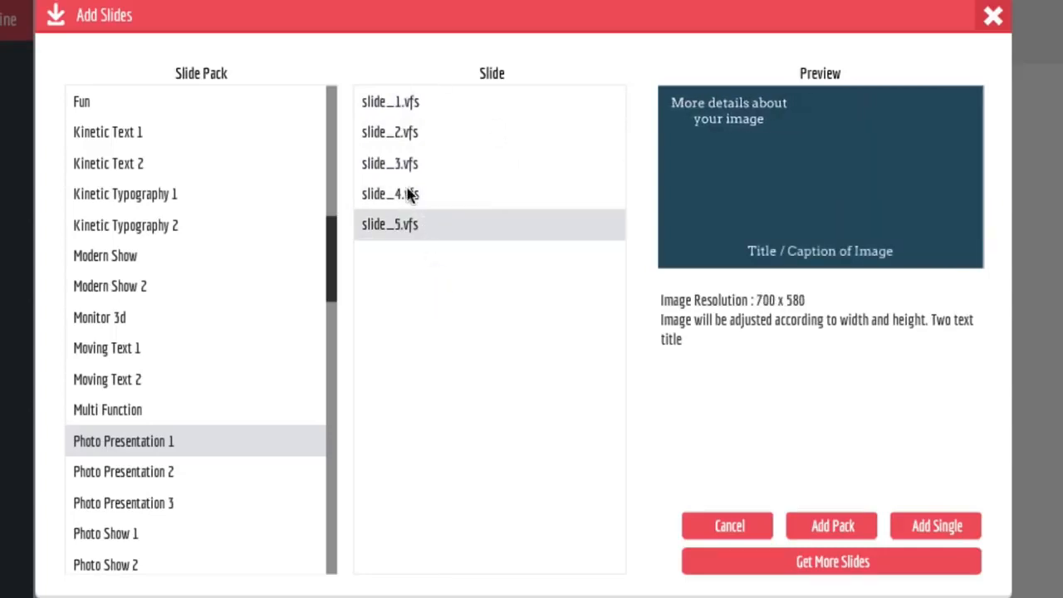
{"action": "left_click", "coordinate": [403, 103]}
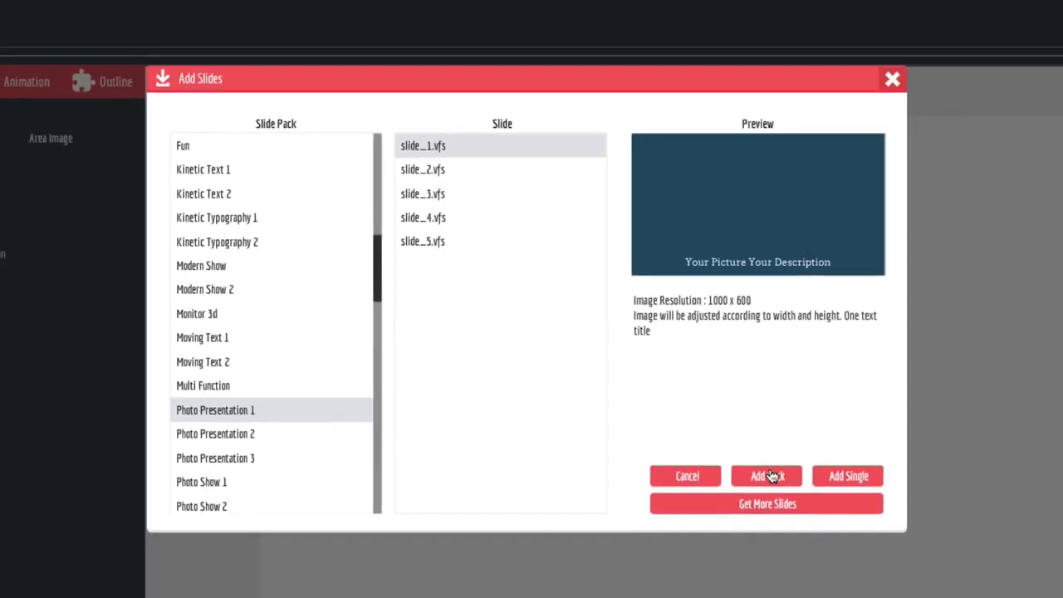
{"action": "left_click", "coordinate": [833, 523]}
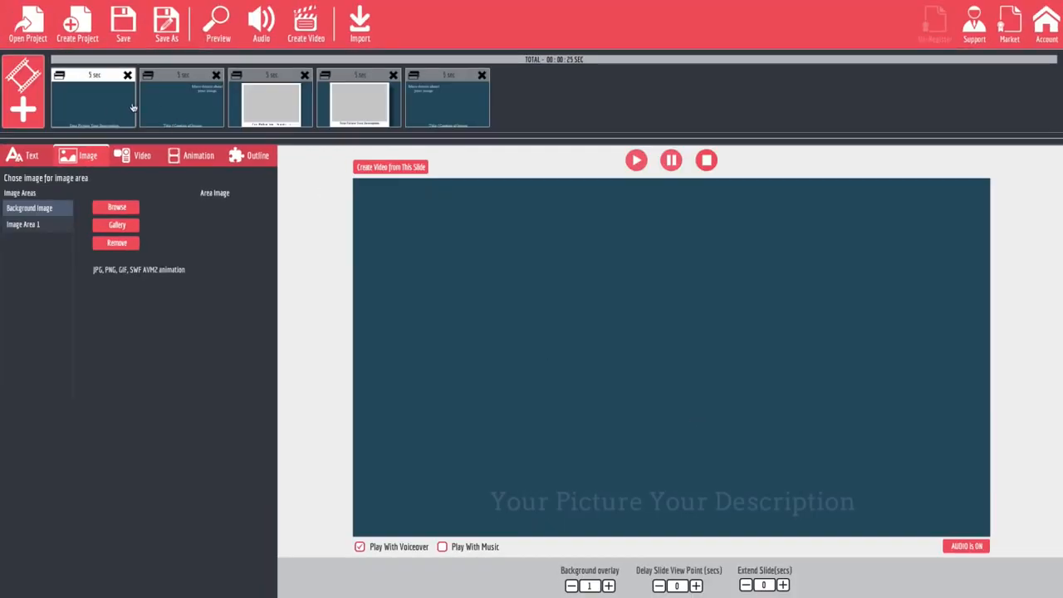
View the second through fifth slides of the added pack in the project timeline.
{"action": "left_click", "coordinate": [171, 105]}
{"action": "left_click", "coordinate": [291, 101]}
{"action": "left_click", "coordinate": [359, 99]}
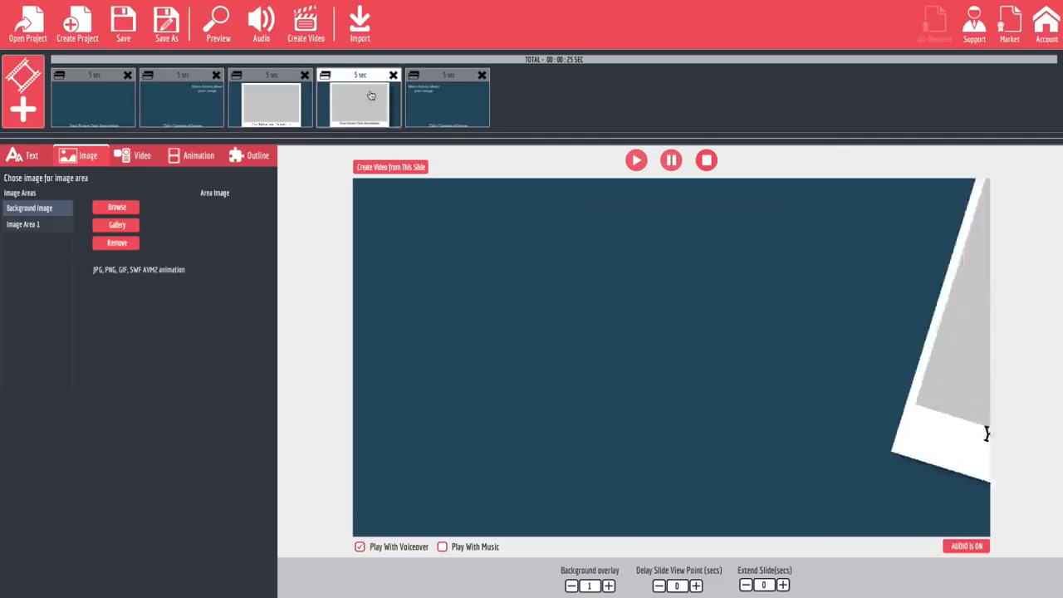
{"action": "left_click", "coordinate": [434, 94]}
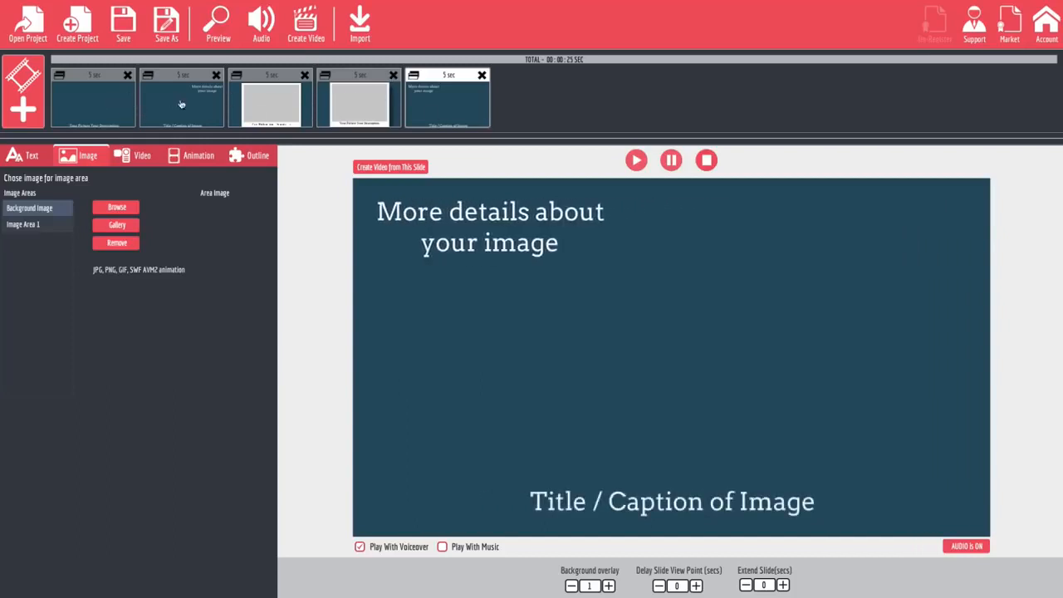
Replace the description text of the first slide with "Check Out My Image".
{"action": "left_click", "coordinate": [90, 117]}
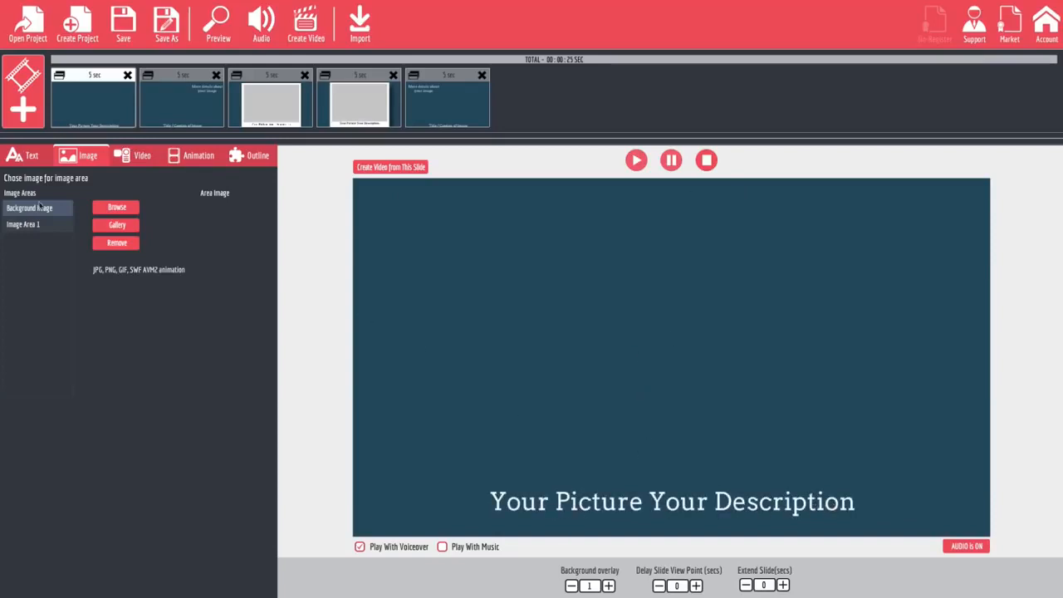
{"action": "left_click", "coordinate": [39, 167]}
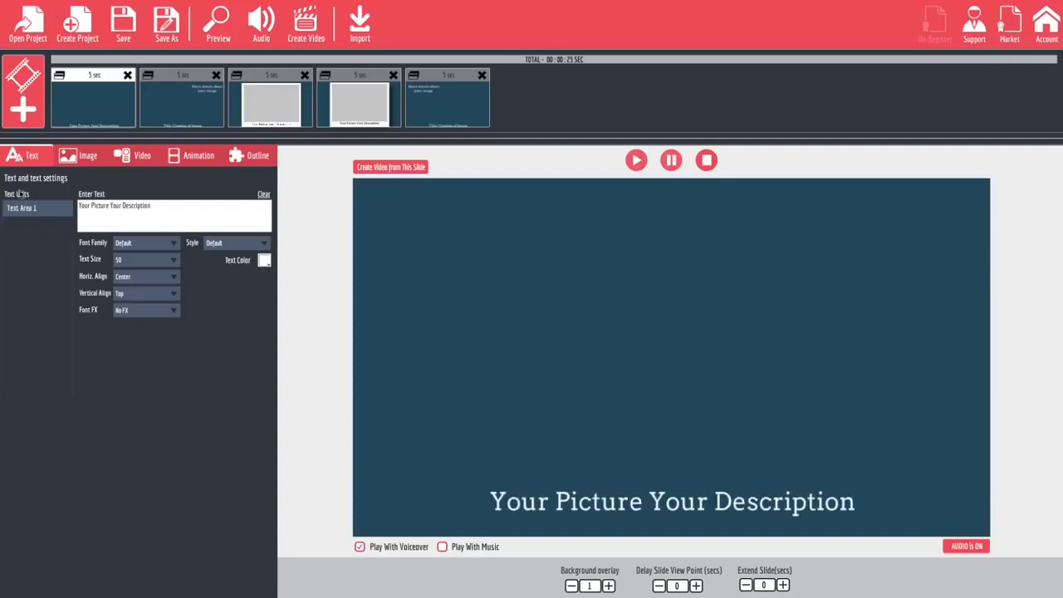
{"action": "triple_click", "coordinate": [171, 208]}
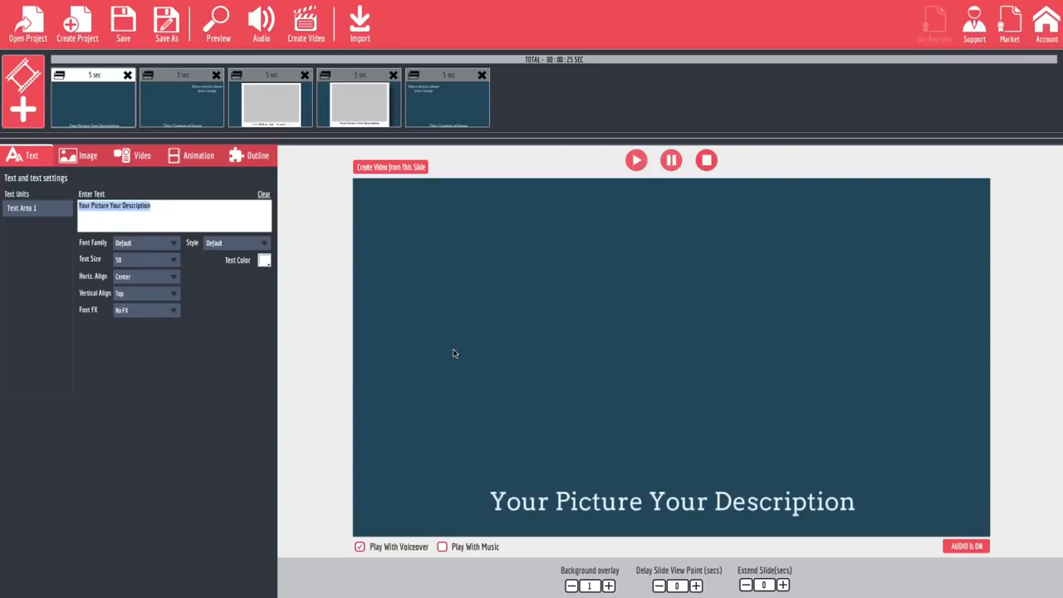
{"action": "type", "text": "Che"}
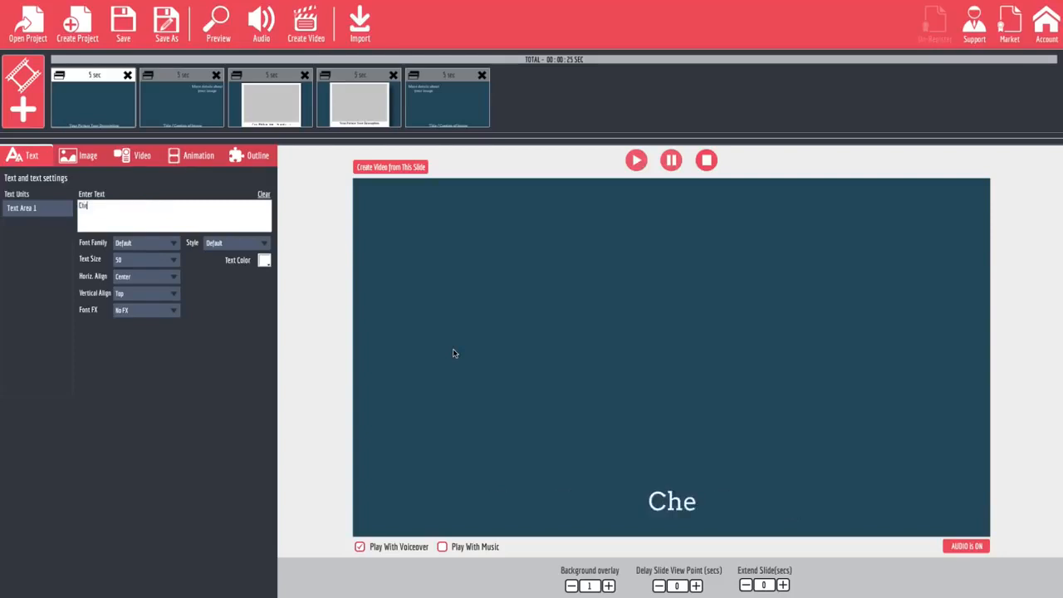
{"action": "type", "text": "ck Out"}
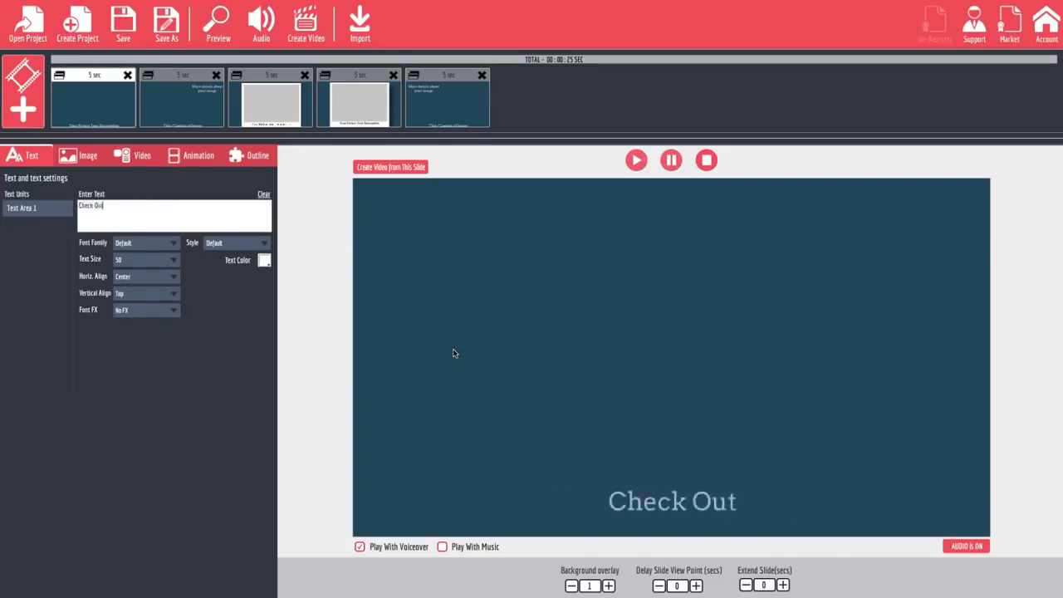
{"action": "type", "text": " My Image"}
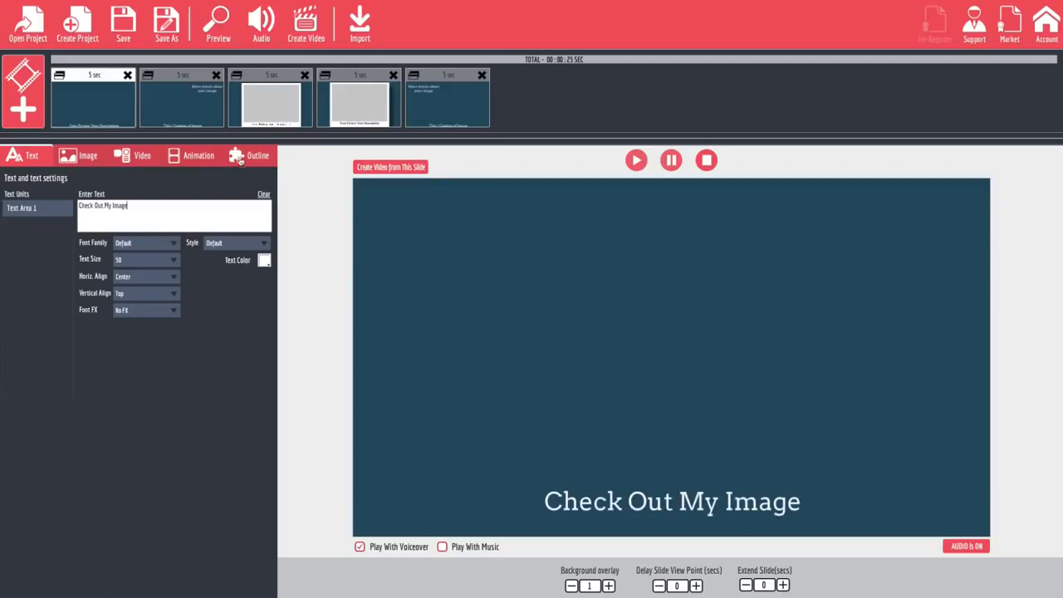
Select Image Area 1 among the first slide's image areas and check the slide's video settings.
{"action": "left_click", "coordinate": [83, 157]}
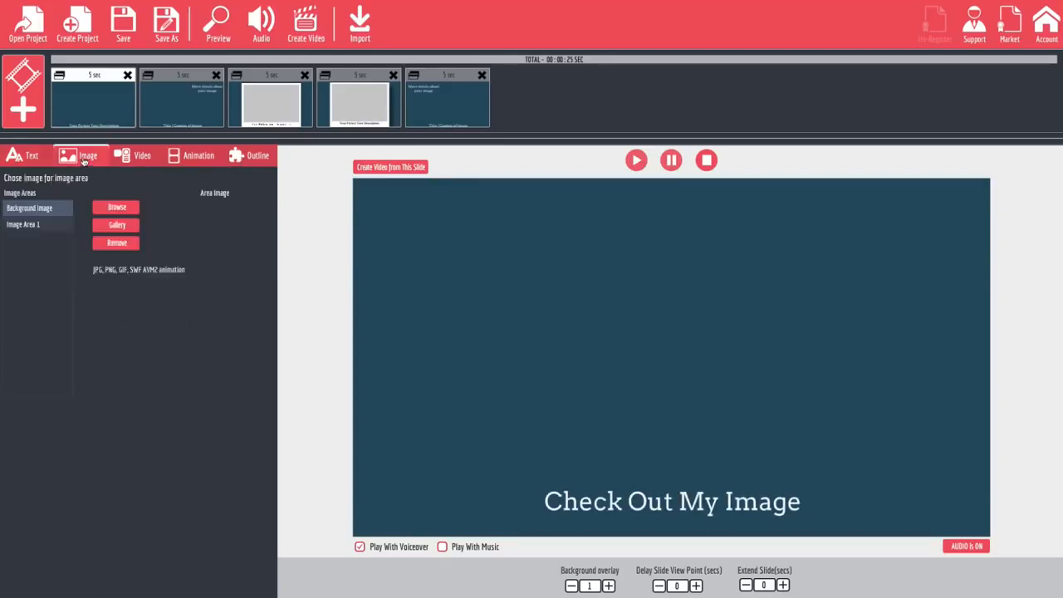
{"action": "left_click", "coordinate": [36, 225]}
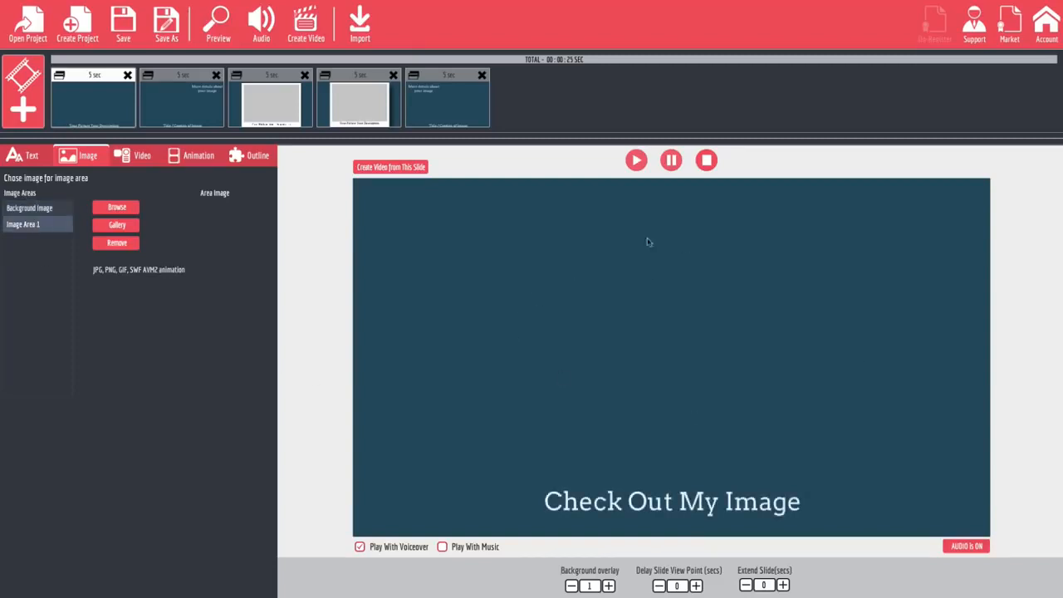
{"action": "left_click", "coordinate": [140, 161]}
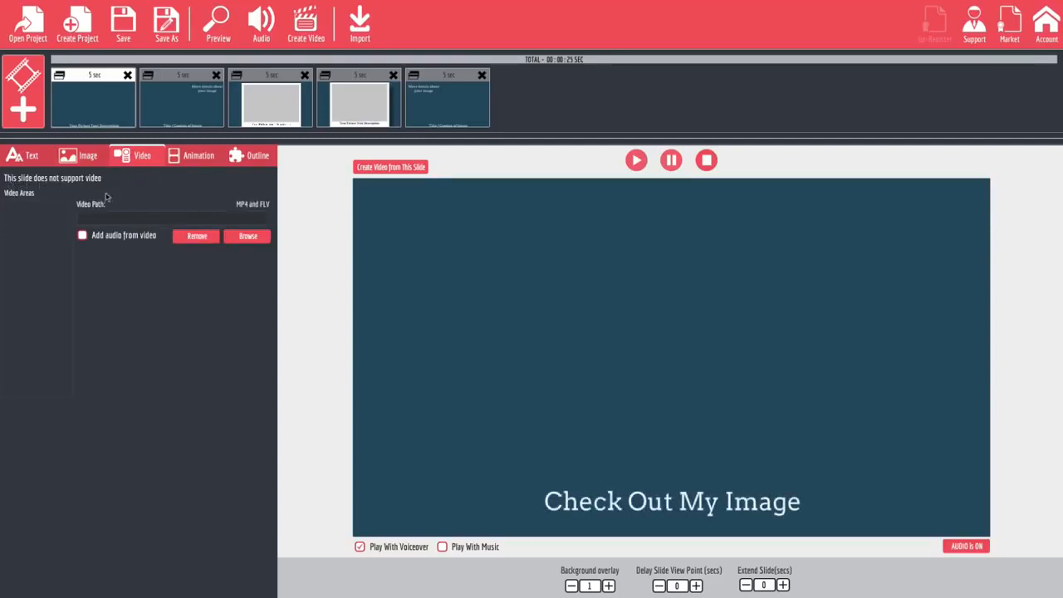
Look through the character folders of the image gallery for Image Area 1 of the first slide.
{"action": "left_click", "coordinate": [78, 160]}
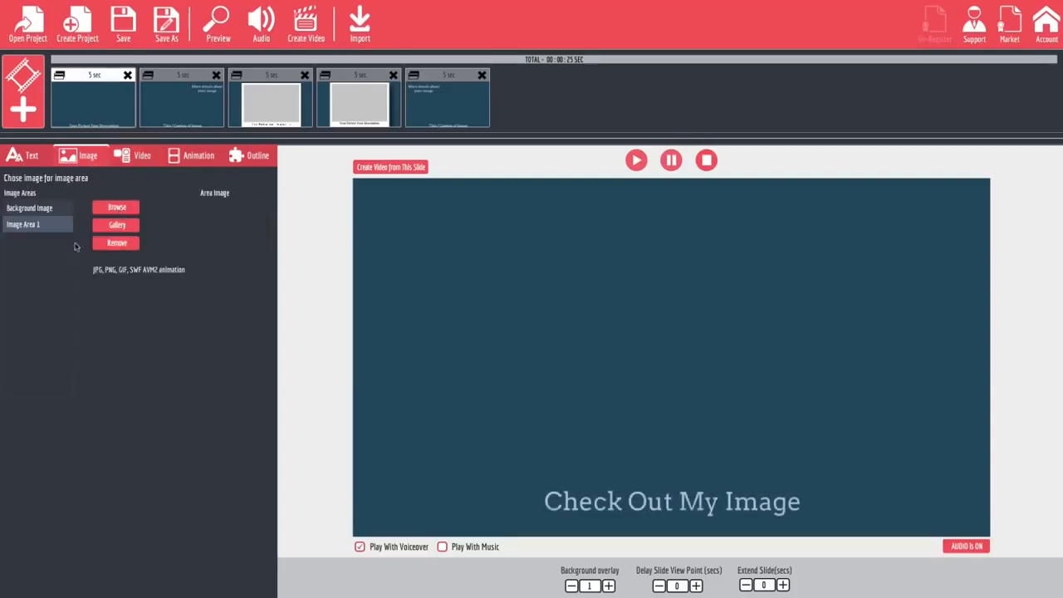
{"action": "left_click", "coordinate": [117, 226]}
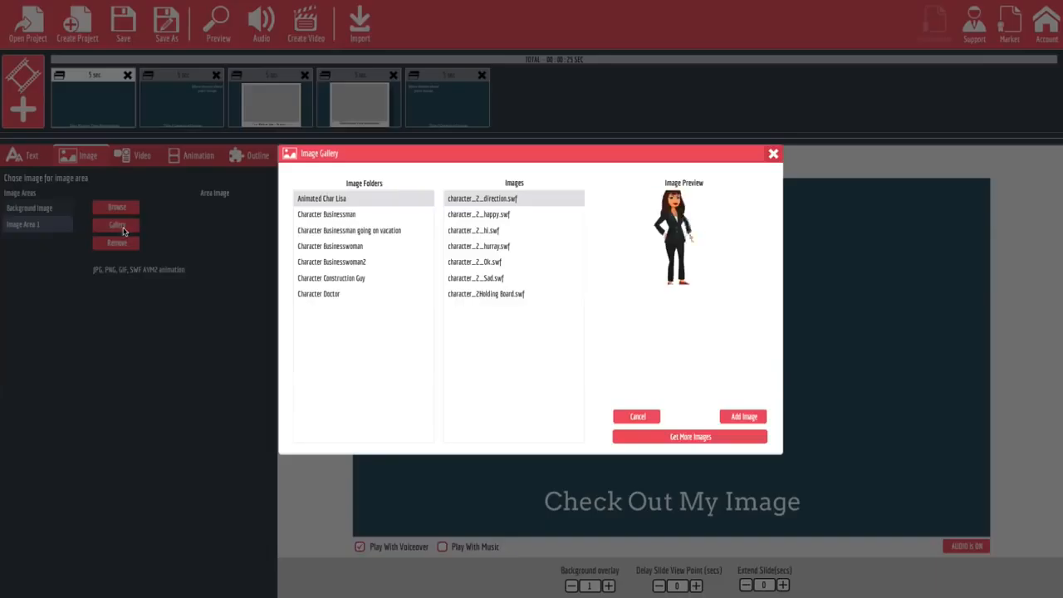
{"action": "left_click", "coordinate": [338, 218]}
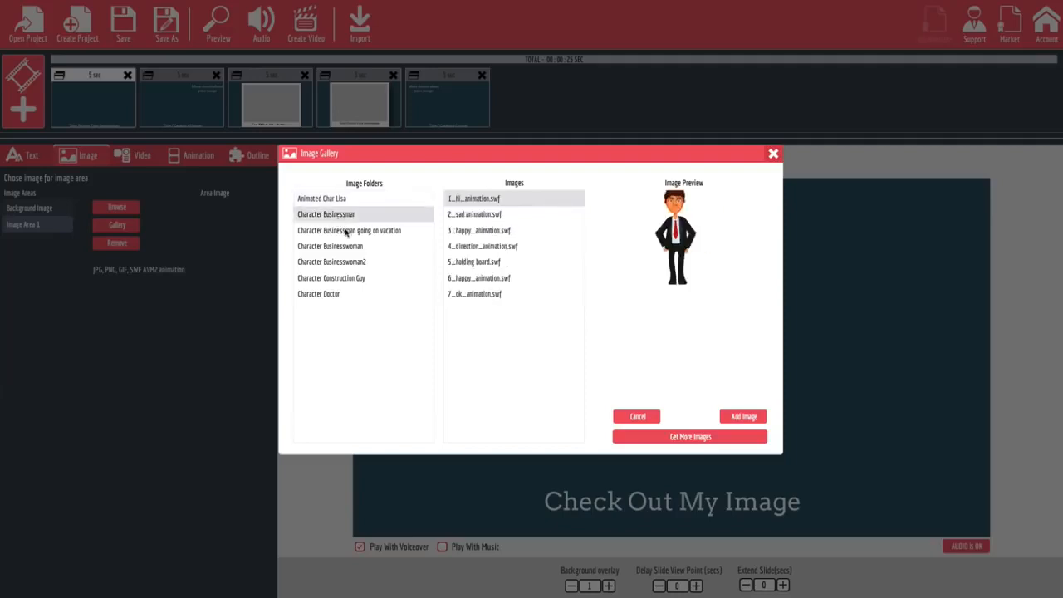
{"action": "left_click", "coordinate": [349, 231]}
{"action": "left_click", "coordinate": [350, 246]}
{"action": "left_click", "coordinate": [347, 262]}
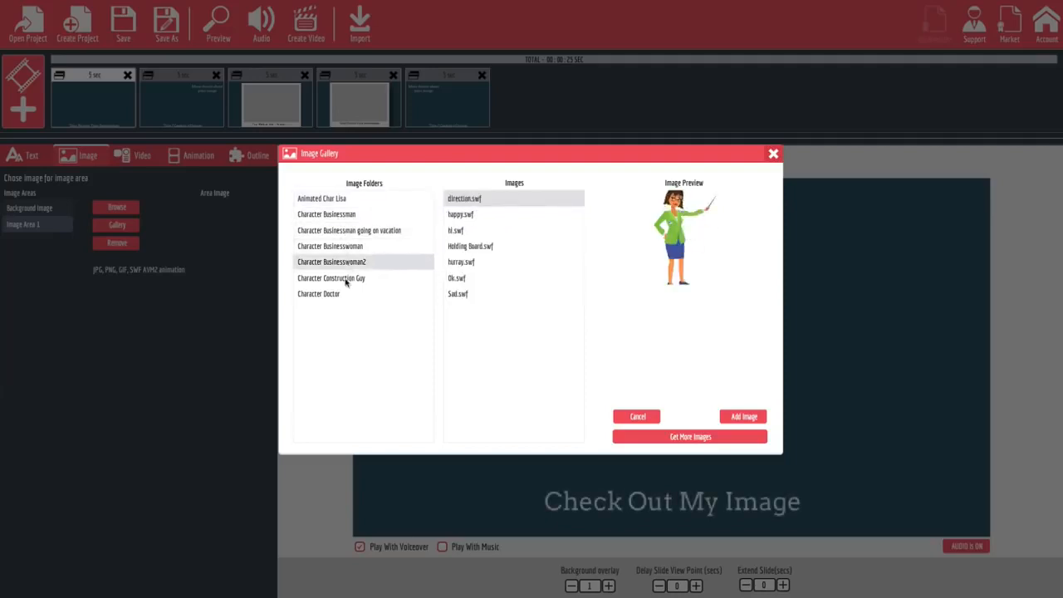
{"action": "left_click", "coordinate": [346, 281]}
Preview the animations in the Character Doctor folder and close the gallery without adding an image.
{"action": "left_click", "coordinate": [340, 295]}
{"action": "left_click", "coordinate": [476, 247]}
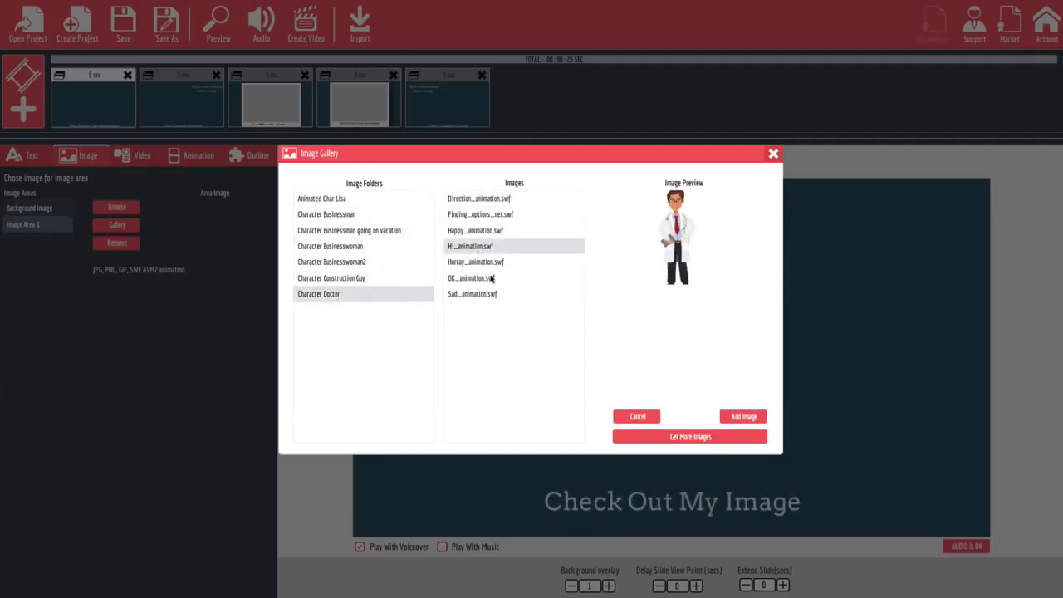
{"action": "left_click", "coordinate": [491, 279]}
{"action": "left_click", "coordinate": [486, 295]}
{"action": "left_click", "coordinate": [496, 246]}
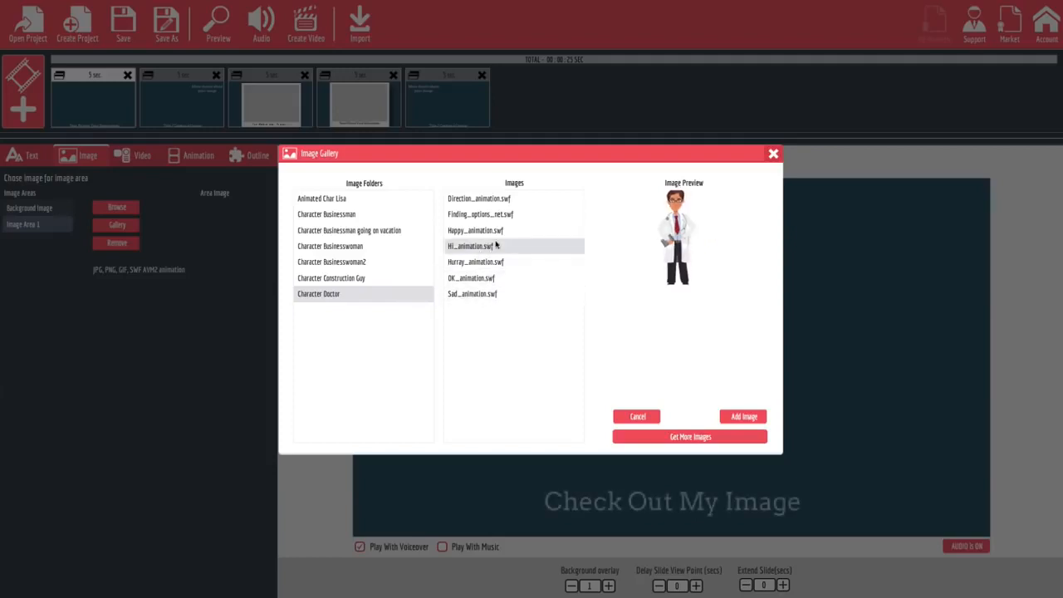
{"action": "left_click", "coordinate": [498, 217]}
{"action": "left_click", "coordinate": [500, 199]}
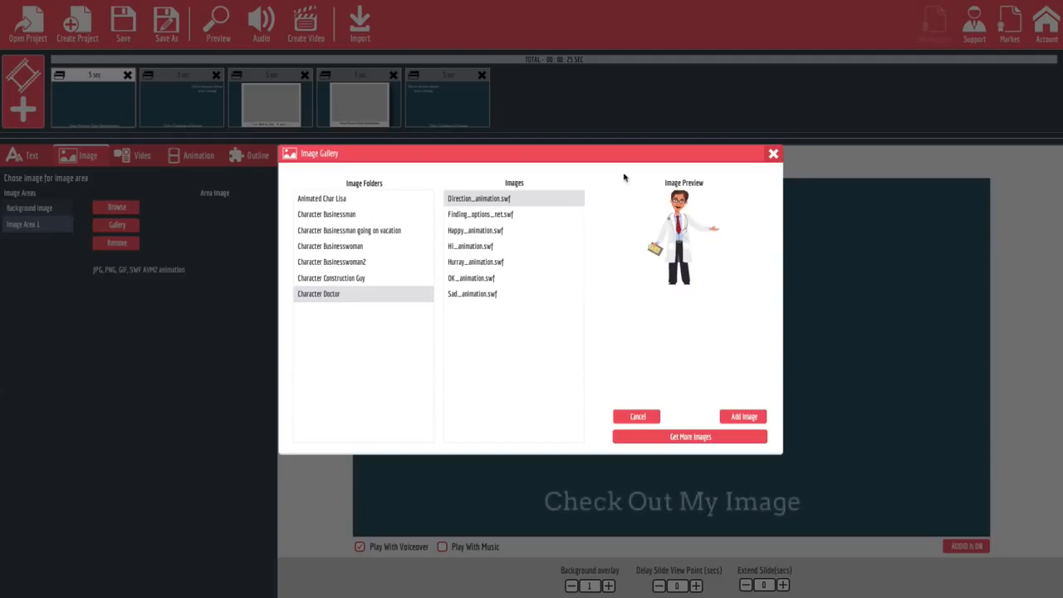
{"action": "left_click", "coordinate": [772, 155]}
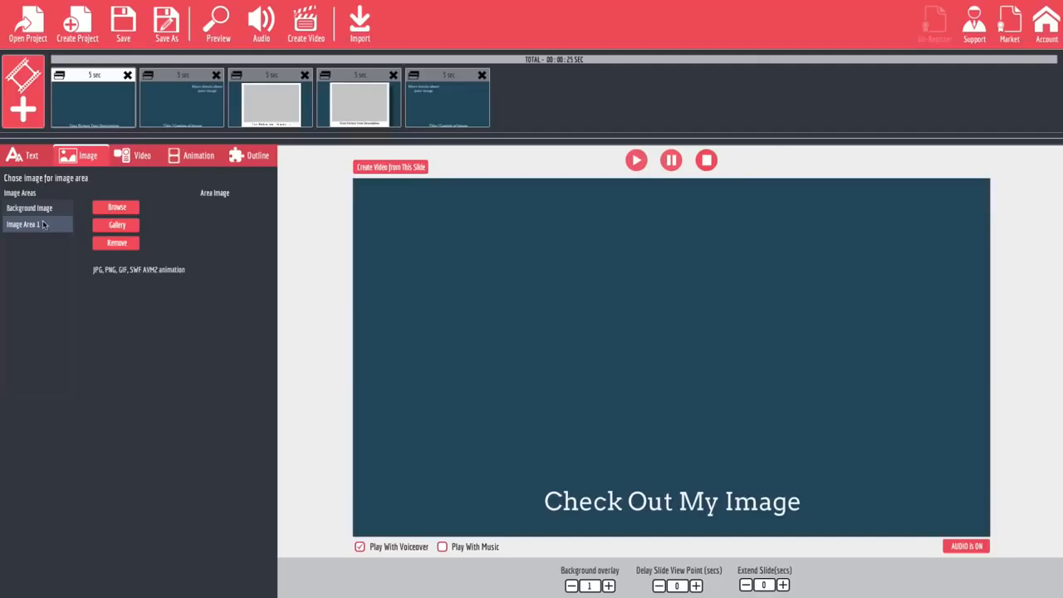
Insert the photo ai-a 36.jpg from the BusinessStockPhotos1 folder into Image Area 1 of the first slide.
{"action": "left_click", "coordinate": [116, 207]}
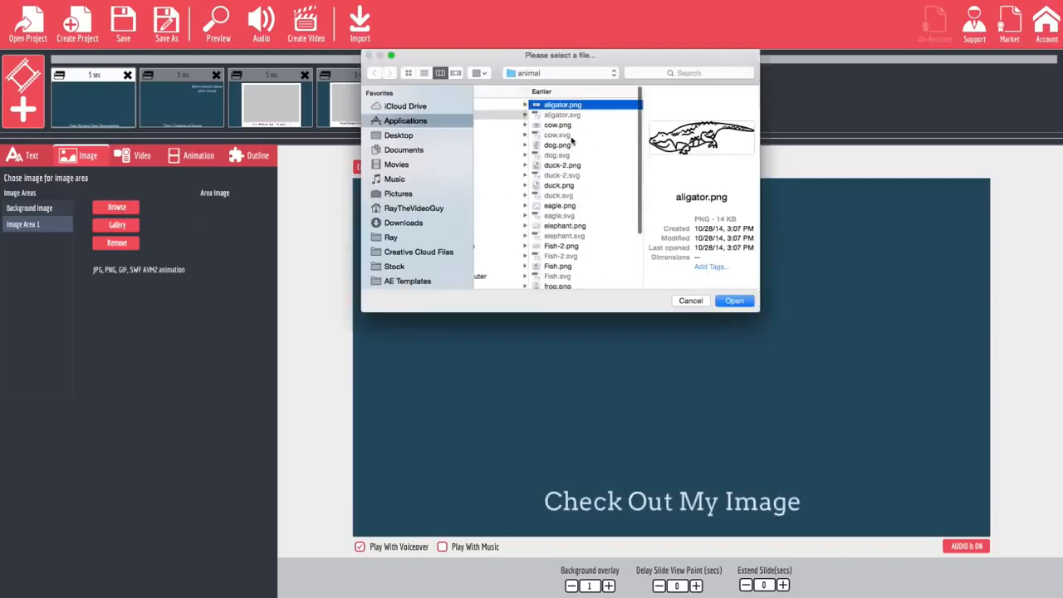
{"action": "scroll", "coordinate": [567, 147], "scroll_direction": "left", "scroll_amount": 10}
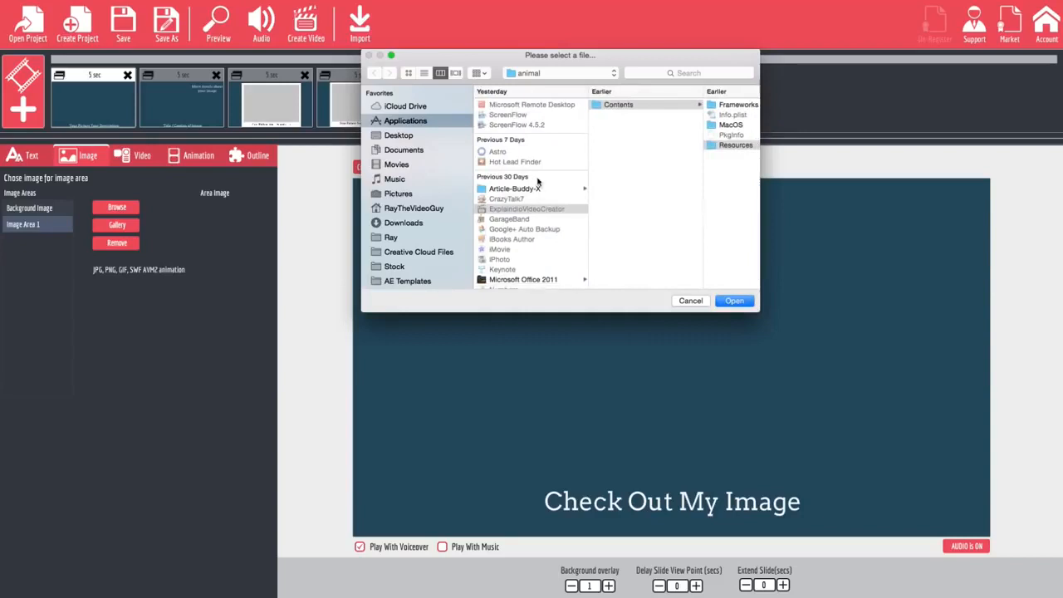
{"action": "scroll", "coordinate": [528, 226], "scroll_direction": "down", "scroll_amount": 3}
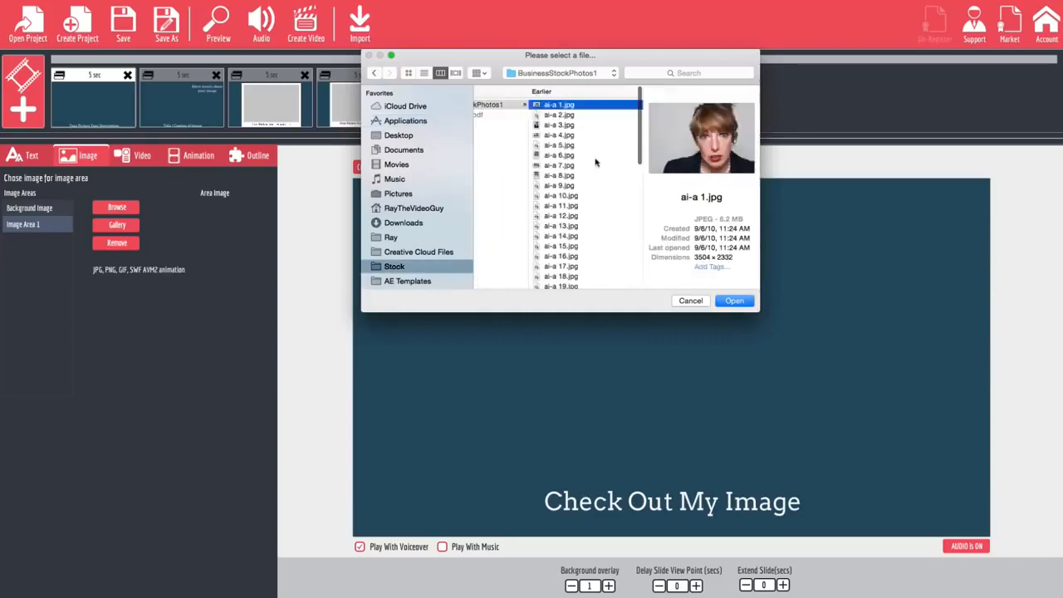
{"action": "left_click", "coordinate": [594, 157]}
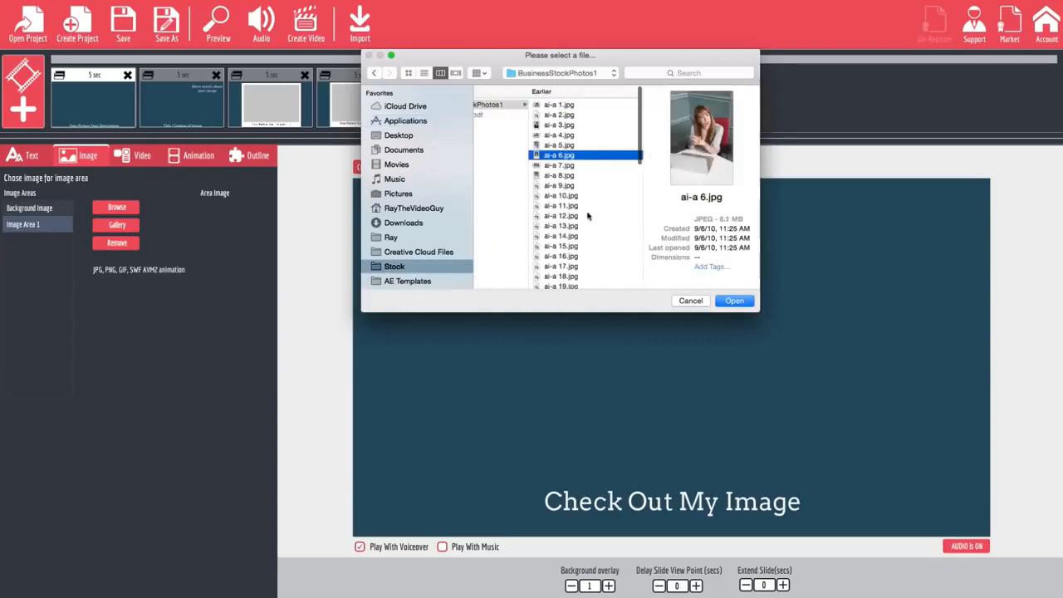
{"action": "left_click", "coordinate": [593, 215]}
{"action": "left_click", "coordinate": [591, 247]}
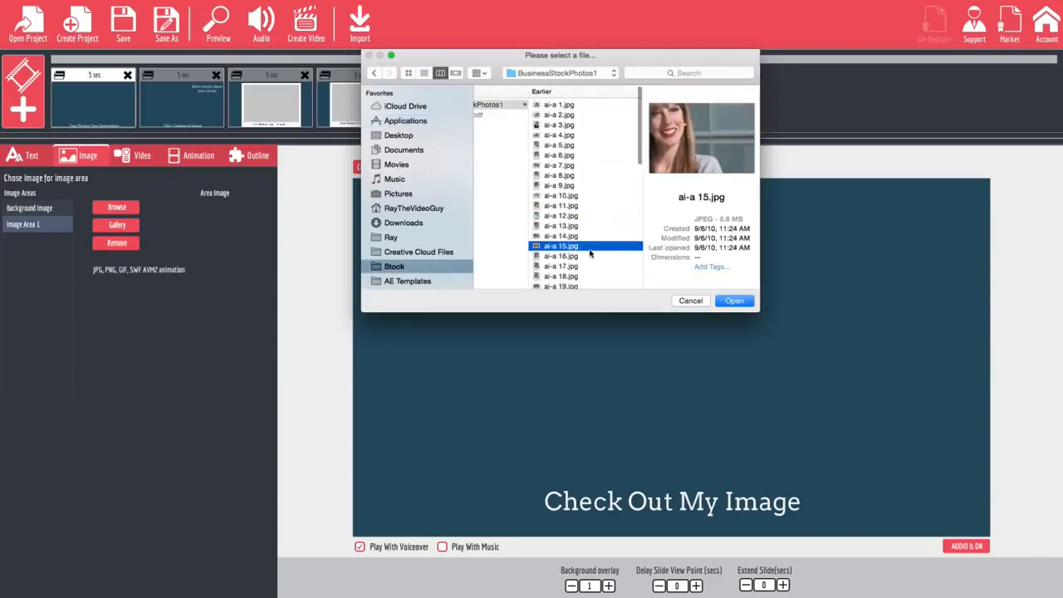
{"action": "left_click", "coordinate": [586, 266]}
{"action": "scroll", "coordinate": [588, 249], "scroll_direction": "down", "scroll_amount": 5}
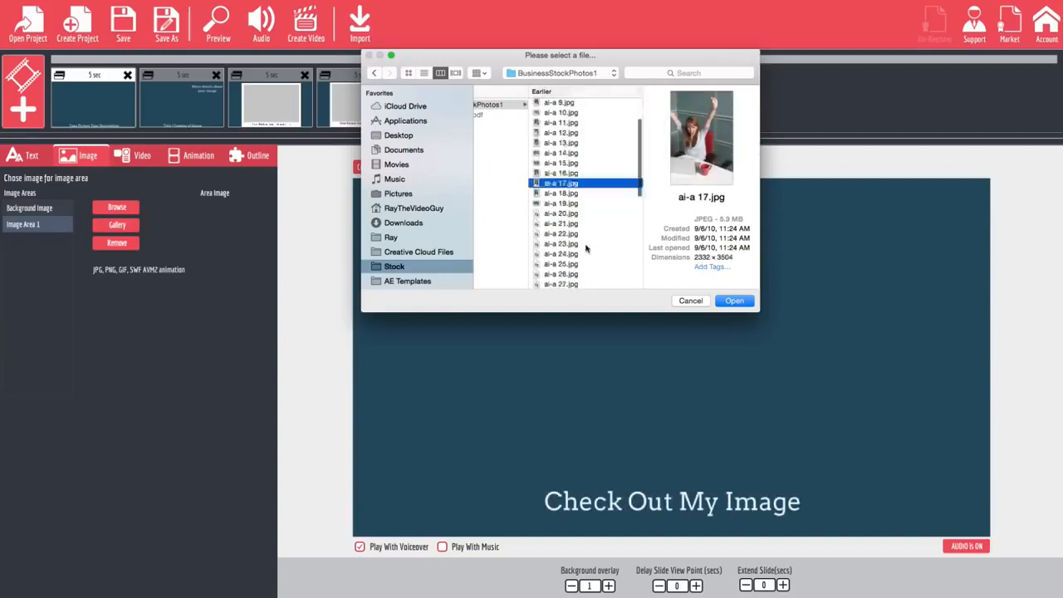
{"action": "left_click", "coordinate": [586, 248]}
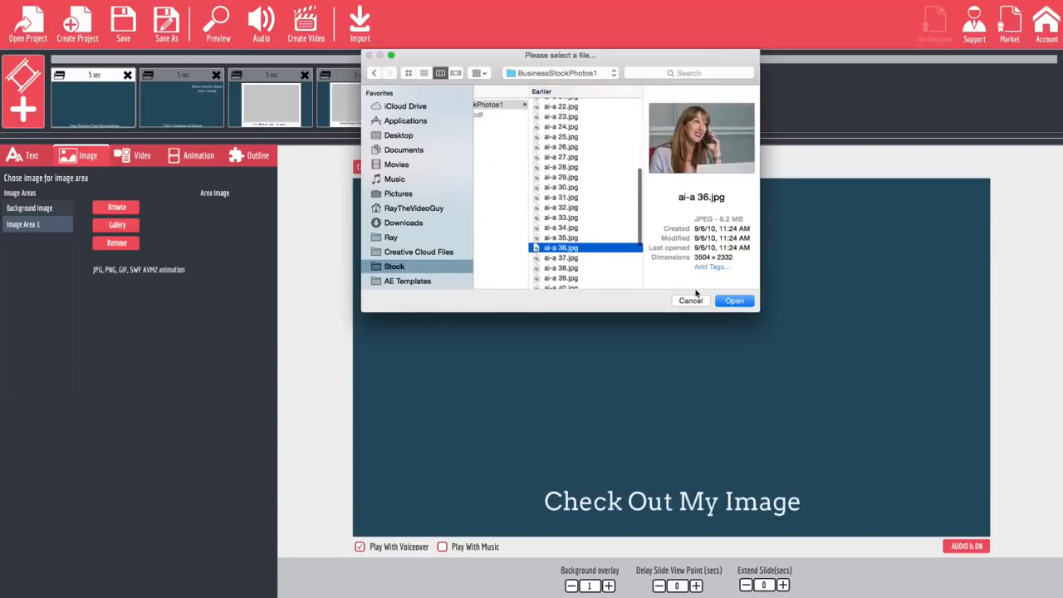
{"action": "left_click", "coordinate": [732, 300]}
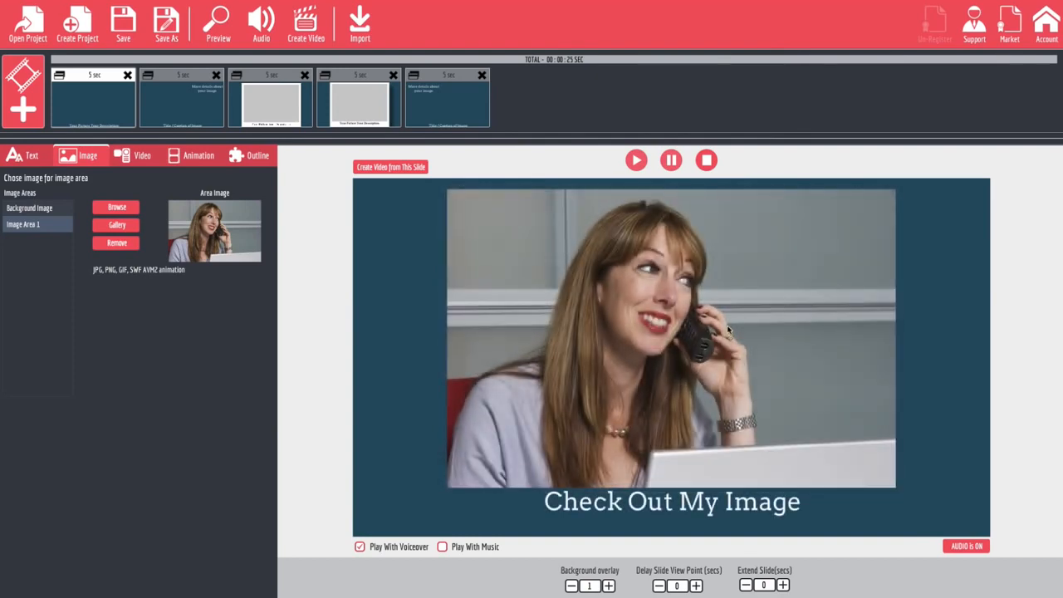
Enable Animation 1 on the first slide, try its variants and set it to 5.
{"action": "left_click", "coordinate": [197, 159]}
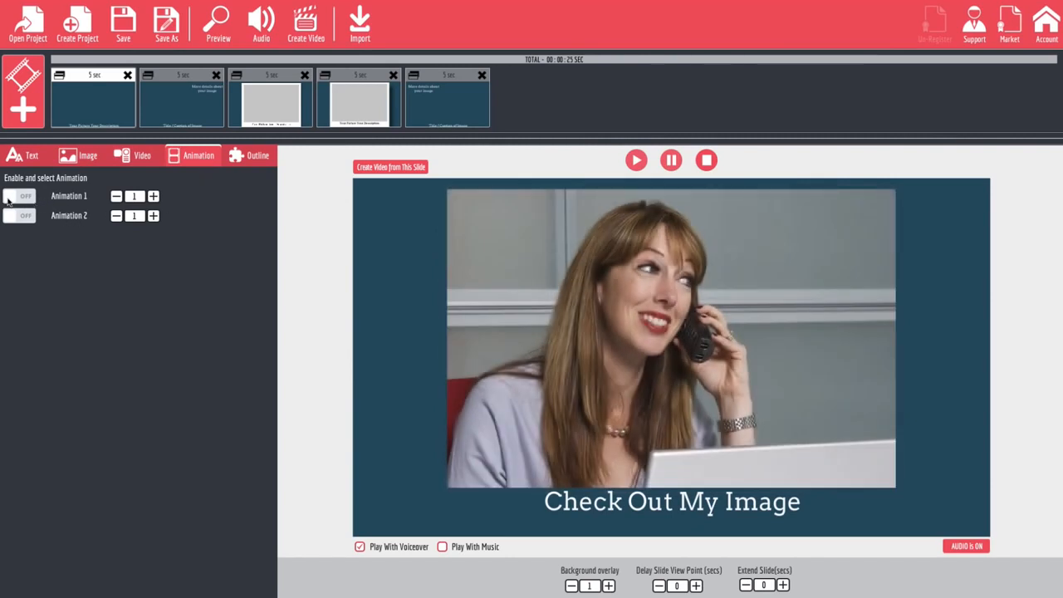
{"action": "left_click", "coordinate": [10, 197]}
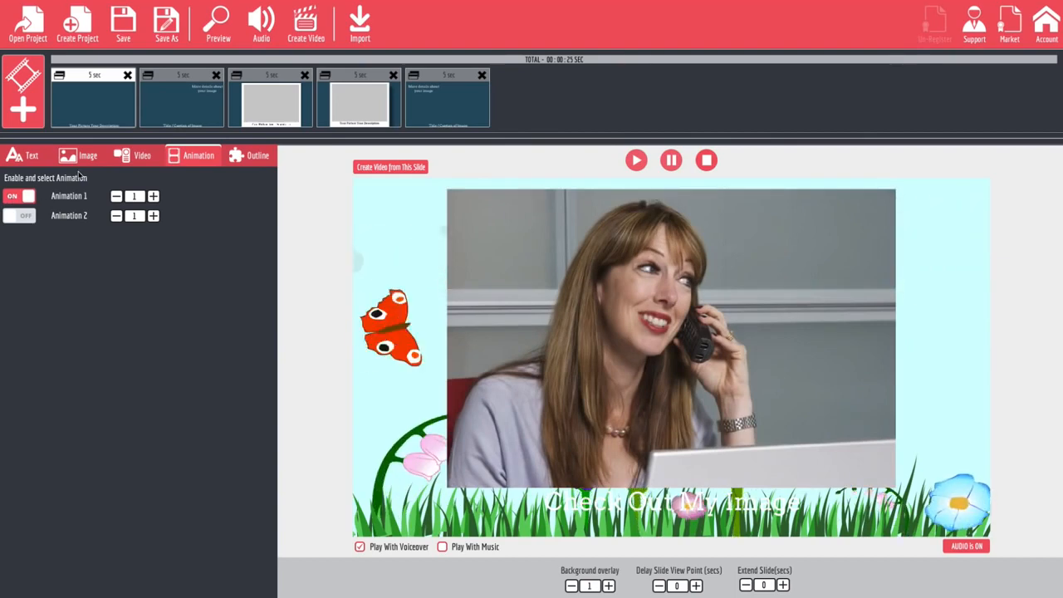
{"action": "left_click", "coordinate": [153, 196]}
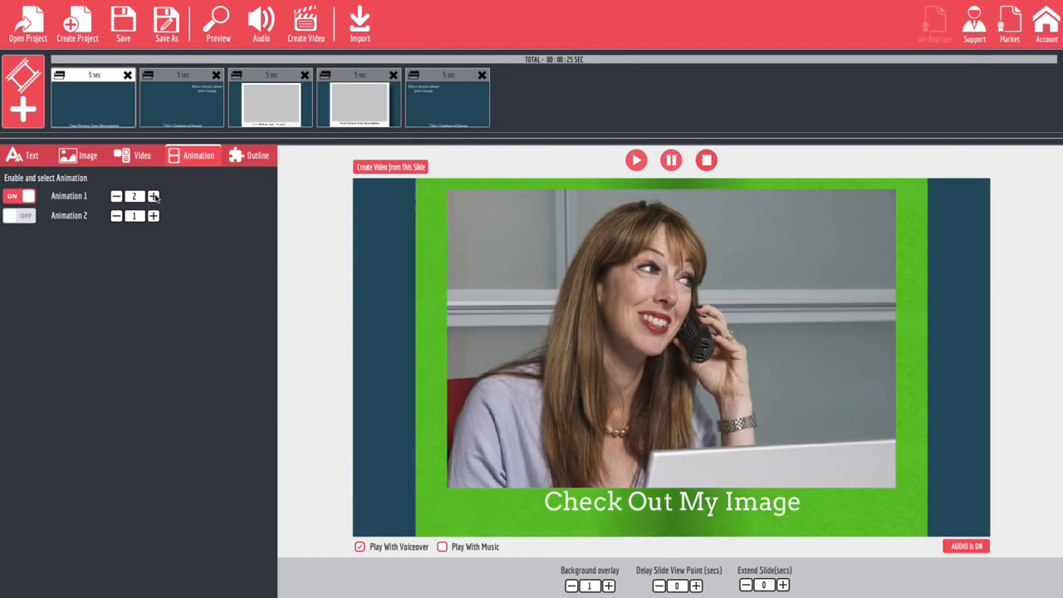
{"action": "left_click", "coordinate": [153, 196]}
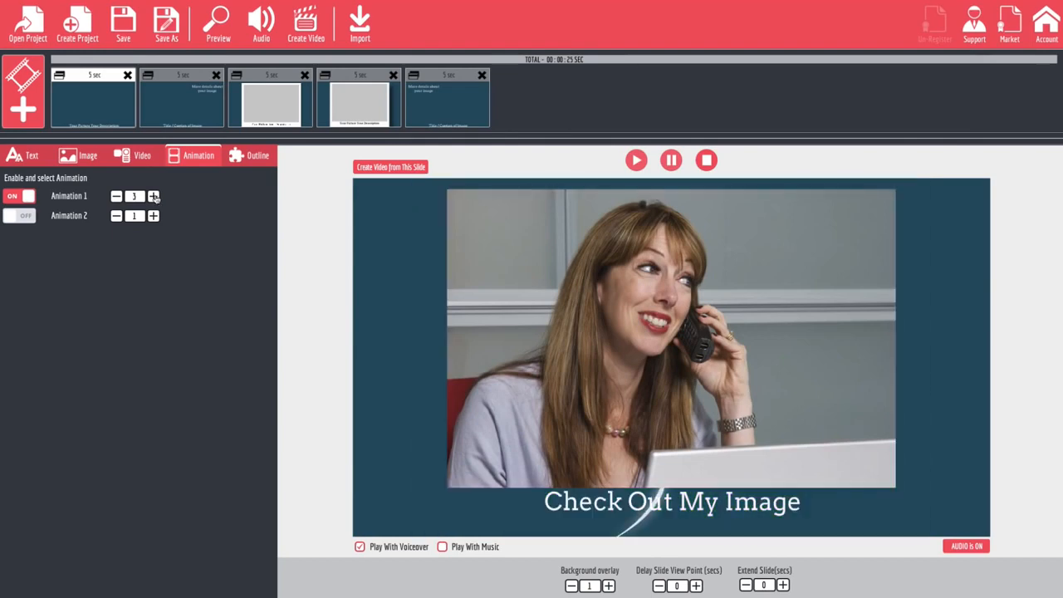
{"action": "left_click", "coordinate": [153, 197]}
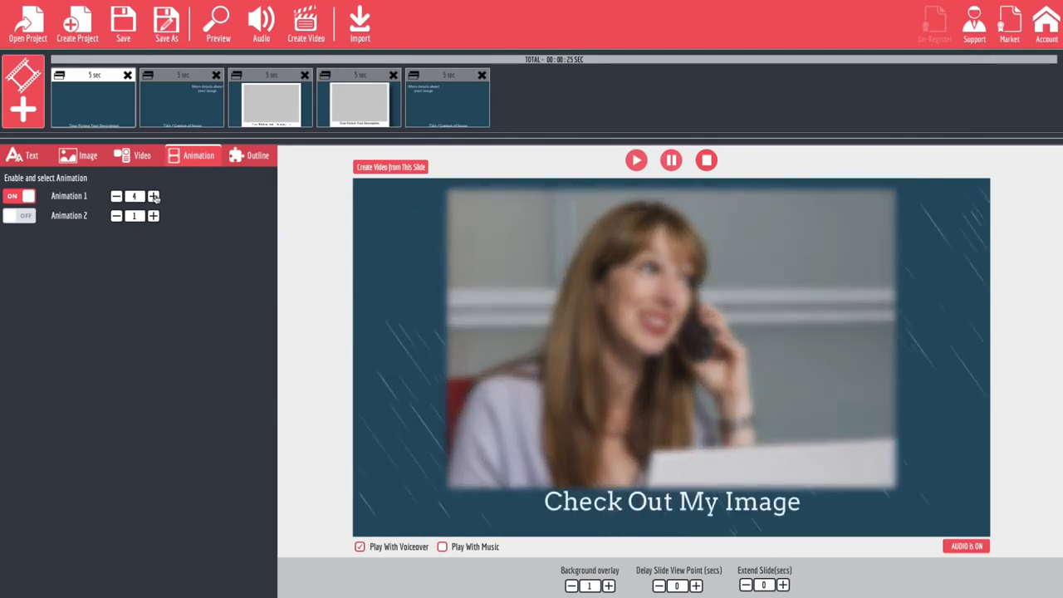
{"action": "left_click", "coordinate": [153, 196]}
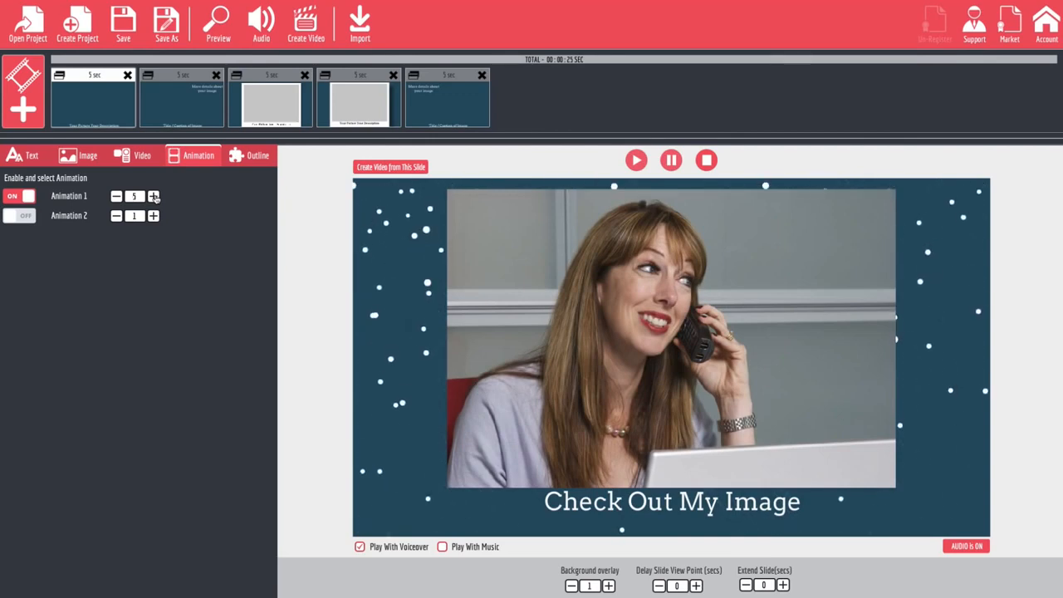
{"action": "left_click", "coordinate": [154, 196]}
{"action": "left_click", "coordinate": [117, 196]}
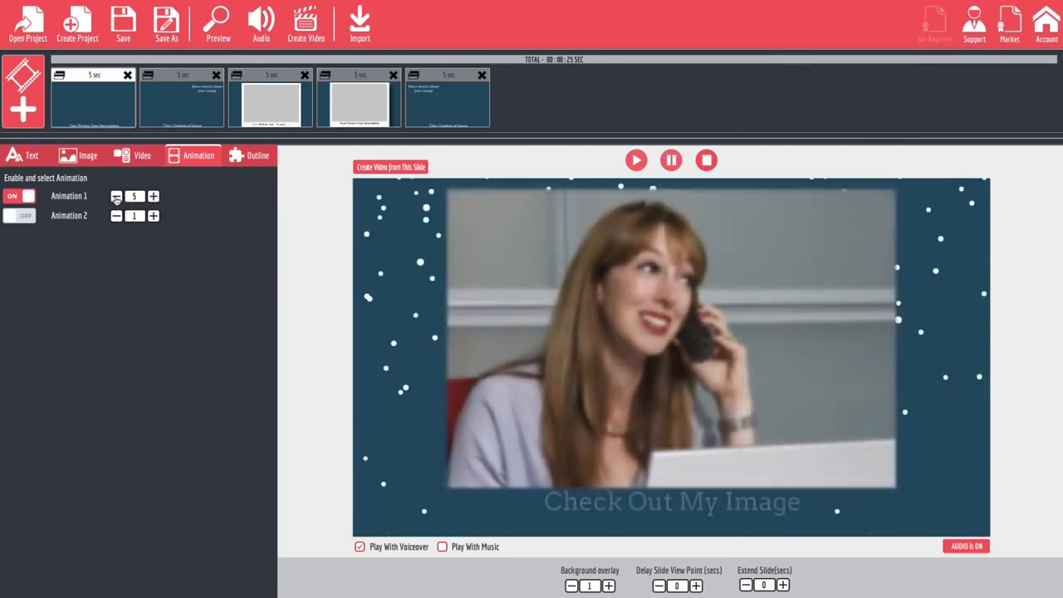
Try out Animation 2 variants 1 to 6 on the slide and switch Animation 2 off again.
{"action": "left_click", "coordinate": [19, 215]}
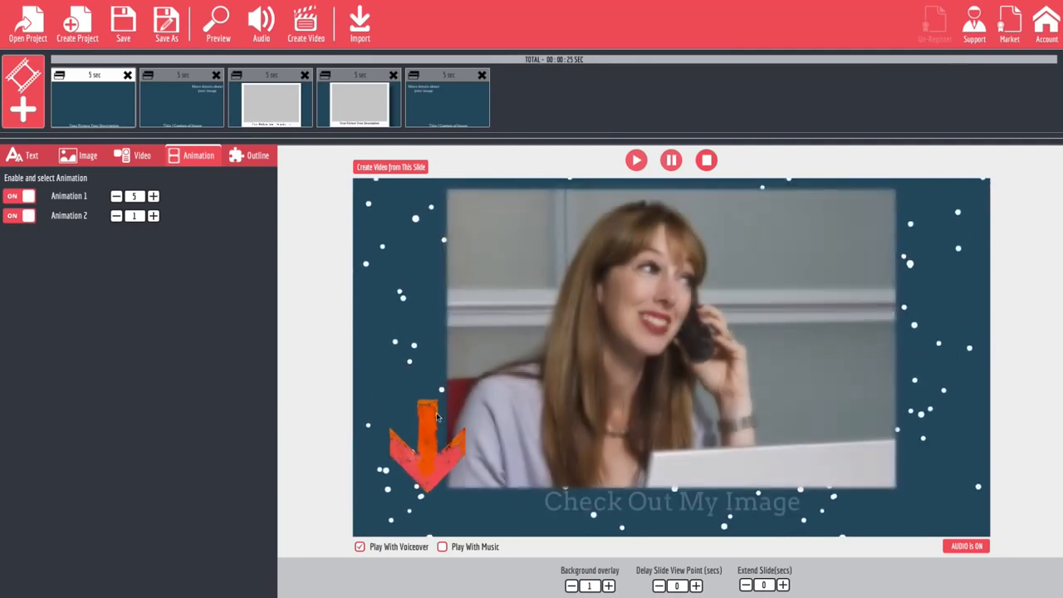
{"action": "left_click", "coordinate": [154, 216]}
{"action": "left_click", "coordinate": [154, 216]}
{"action": "left_click", "coordinate": [154, 216]}
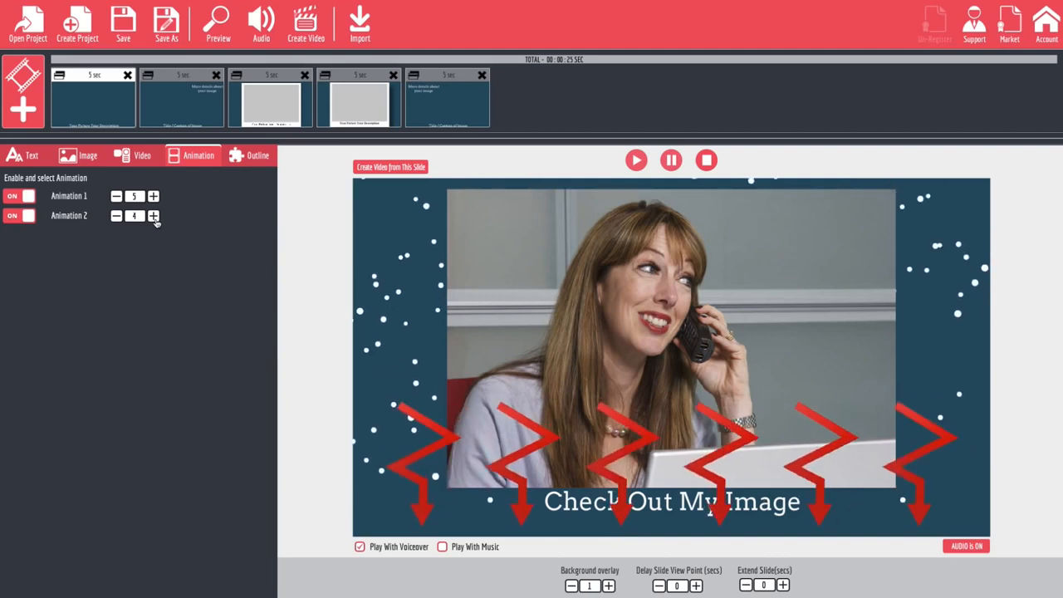
{"action": "left_click", "coordinate": [154, 216]}
{"action": "left_click", "coordinate": [154, 216]}
{"action": "left_click", "coordinate": [116, 216]}
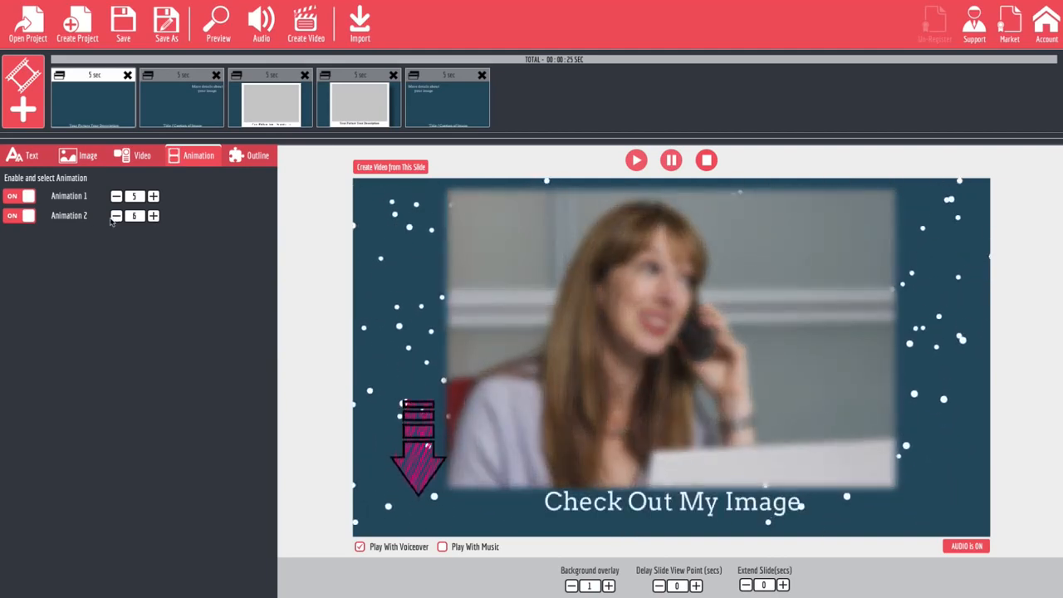
{"action": "left_click", "coordinate": [116, 216]}
{"action": "left_click", "coordinate": [117, 216]}
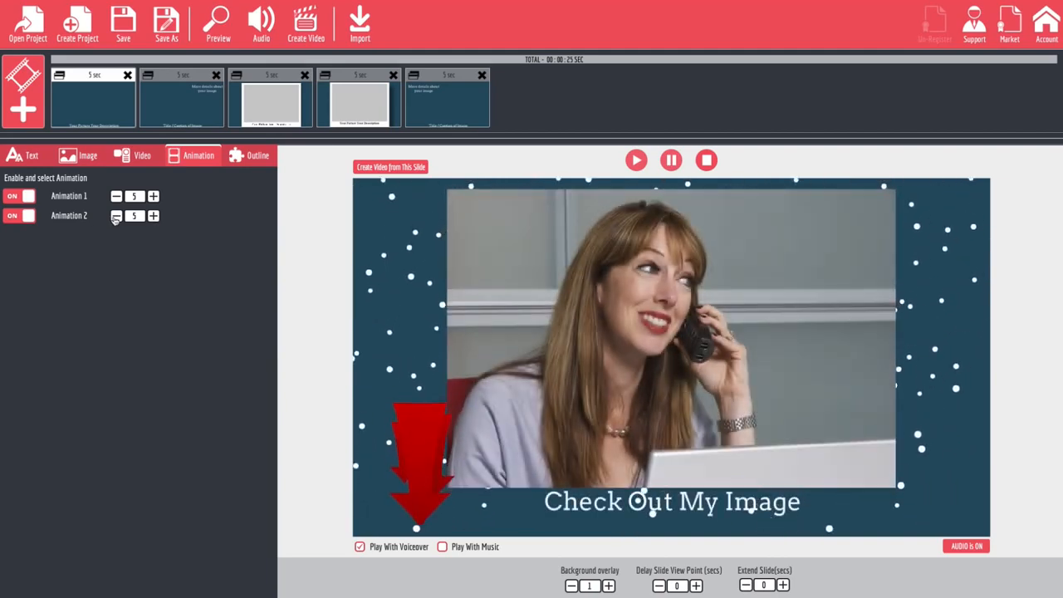
{"action": "left_click", "coordinate": [23, 216]}
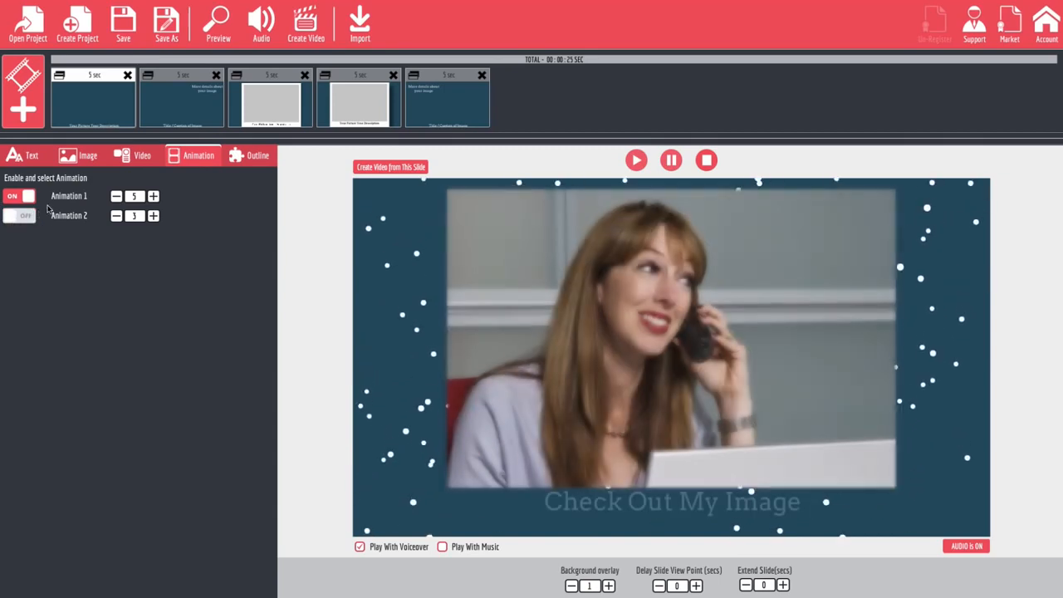
Toggle Outline Area1 off and on repeatedly to compare its effect on the slide, leaving it enabled.
{"action": "left_click", "coordinate": [250, 159]}
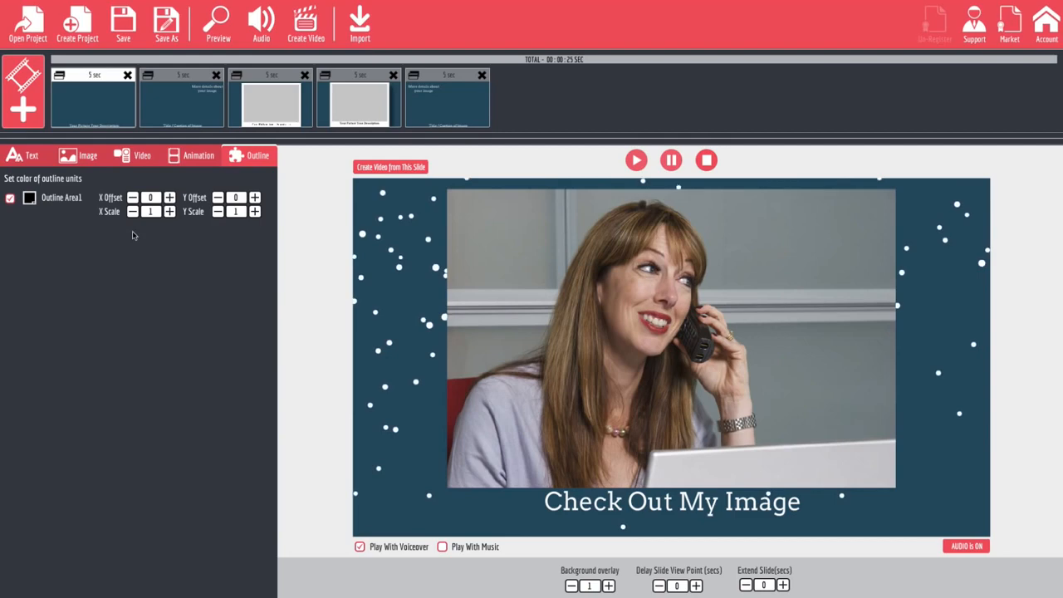
{"action": "left_click", "coordinate": [10, 199]}
{"action": "left_click", "coordinate": [10, 199]}
{"action": "left_click", "coordinate": [10, 199]}
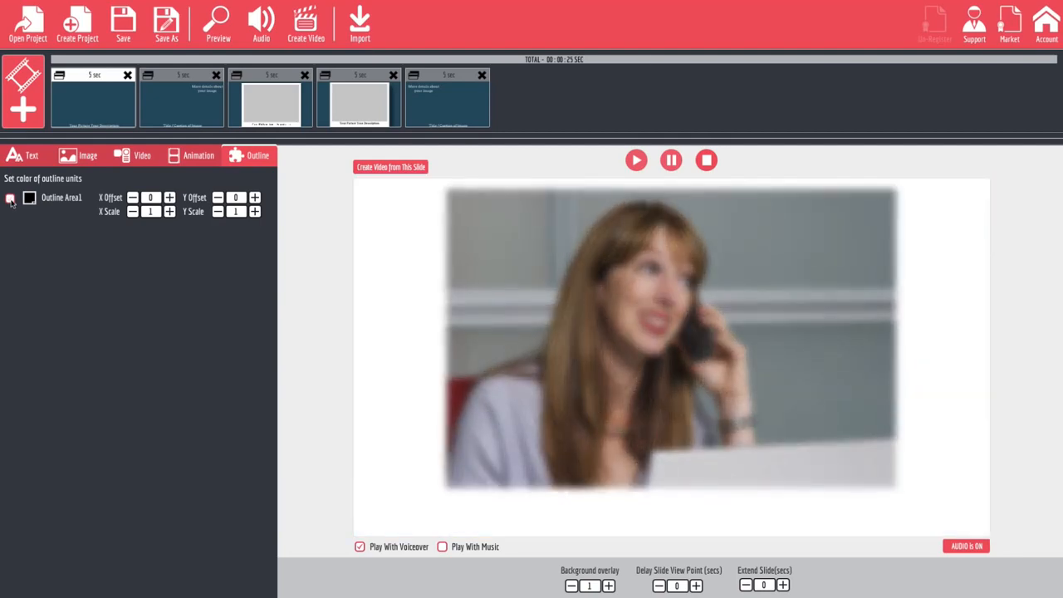
{"action": "left_click", "coordinate": [10, 199]}
{"action": "left_click", "coordinate": [10, 198]}
{"action": "left_click", "coordinate": [10, 198]}
{"action": "left_click", "coordinate": [10, 199]}
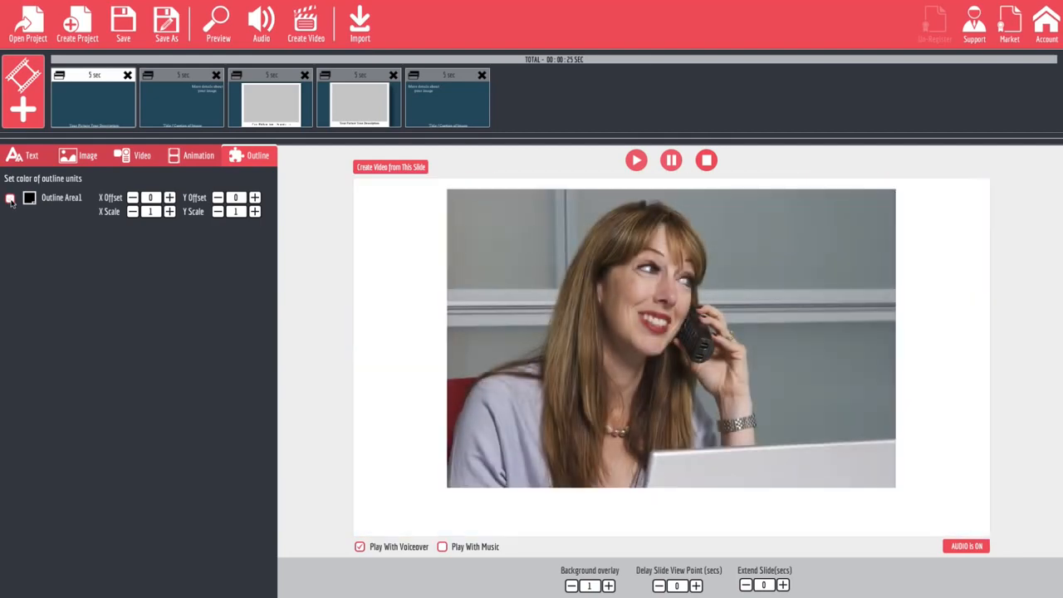
{"action": "left_click", "coordinate": [10, 199]}
Set the X Offset of Outline Area1 to 12.
{"action": "left_click", "coordinate": [171, 199]}
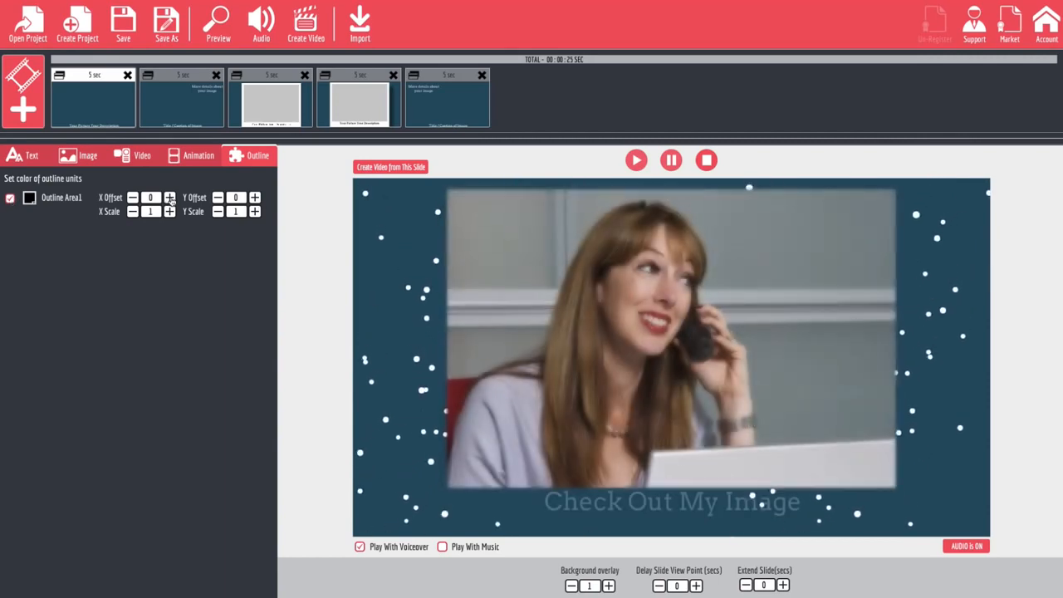
{"action": "left_click", "coordinate": [171, 199]}
{"action": "left_click", "coordinate": [170, 199]}
{"action": "left_click", "coordinate": [170, 199]}
{"action": "left_click", "coordinate": [171, 199]}
{"action": "left_click", "coordinate": [170, 199]}
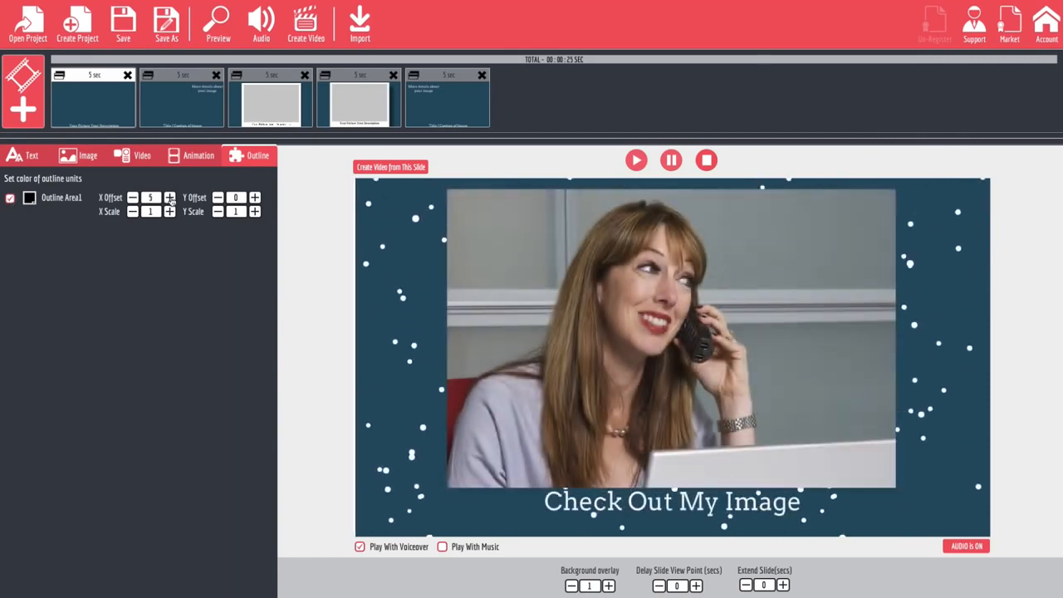
{"action": "left_click", "coordinate": [170, 199]}
{"action": "left_click", "coordinate": [170, 199]}
{"action": "left_click", "coordinate": [171, 199]}
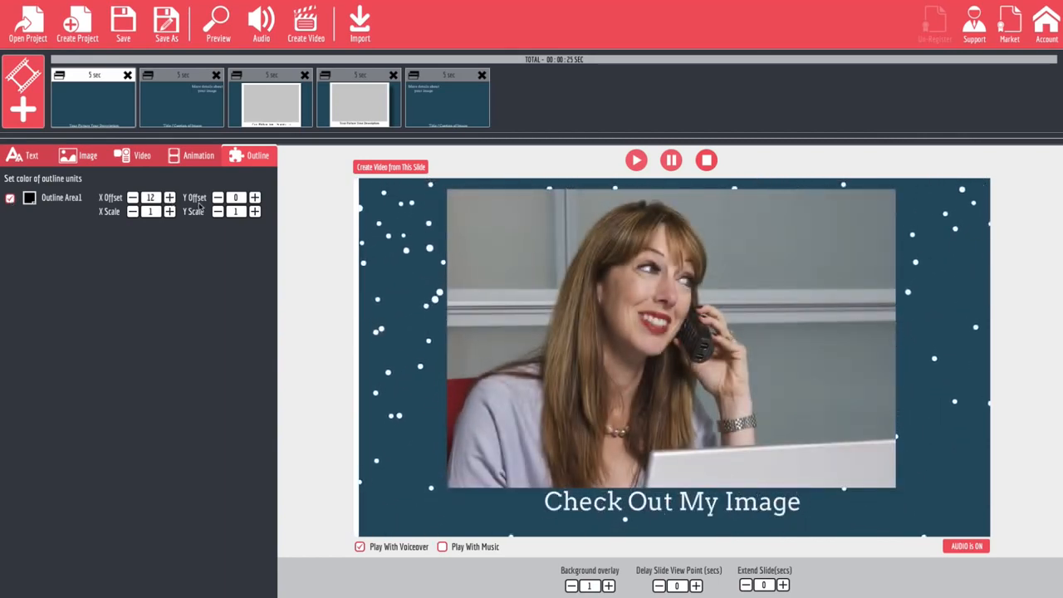
Set the Y Offset of Outline Area1 to 14.
{"action": "left_click", "coordinate": [254, 198]}
{"action": "left_click", "coordinate": [254, 198]}
{"action": "left_click", "coordinate": [254, 198]}
{"action": "left_click", "coordinate": [254, 198]}
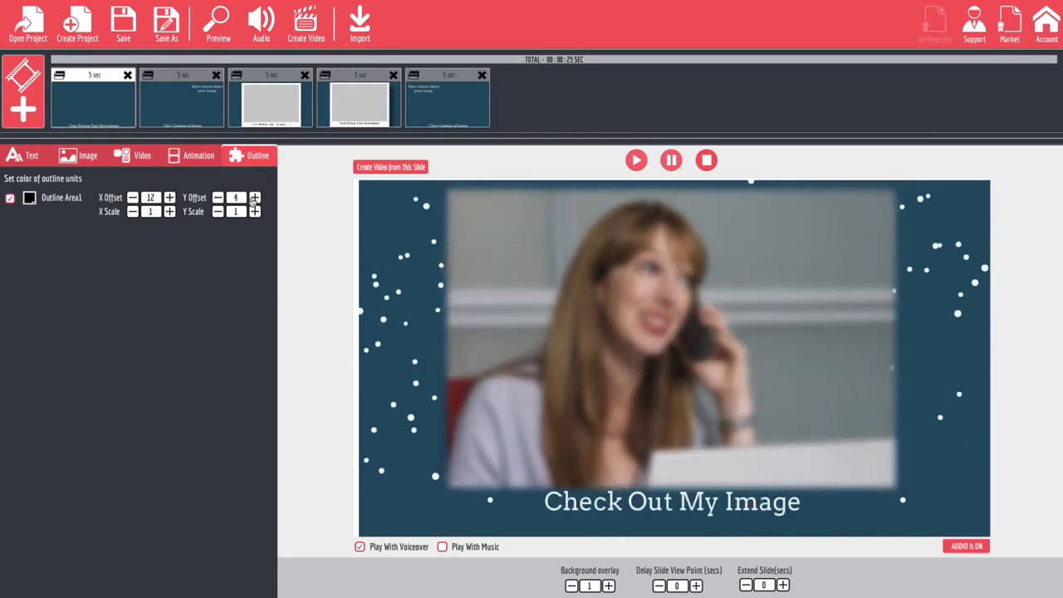
{"action": "left_click", "coordinate": [254, 197]}
{"action": "left_click", "coordinate": [254, 198]}
{"action": "double_click", "coordinate": [254, 198]}
{"action": "left_click", "coordinate": [254, 197]}
{"action": "double_click", "coordinate": [254, 198]}
{"action": "double_click", "coordinate": [254, 198]}
{"action": "left_click", "coordinate": [254, 197]}
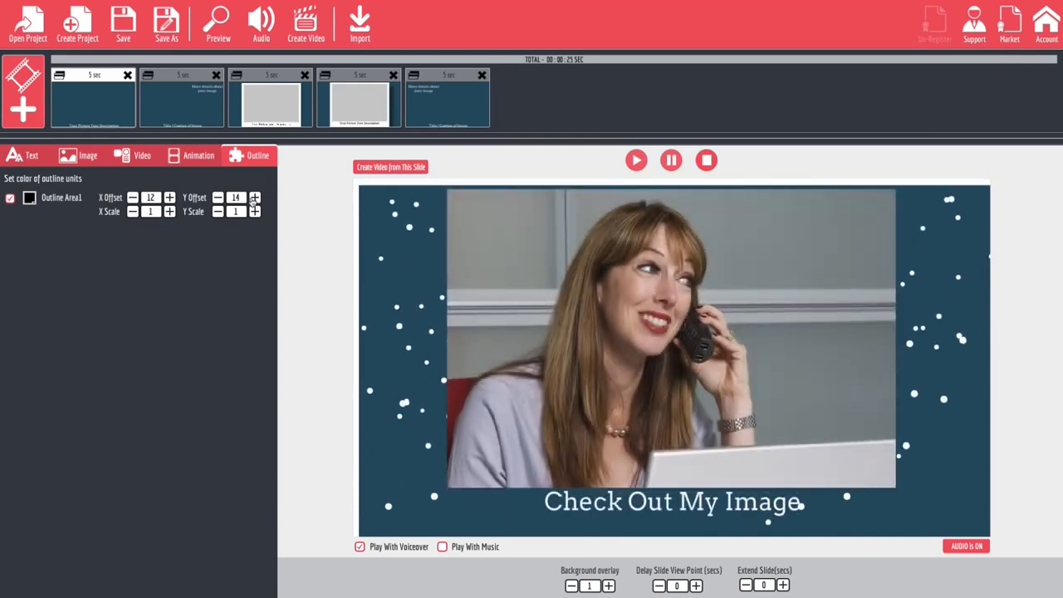
Try Y Offset values for Outline Area1 from 27 down to -27 and reset it to 0.
{"action": "double_click", "coordinate": [255, 198]}
{"action": "left_click", "coordinate": [254, 199]}
{"action": "left_click", "coordinate": [254, 198]}
{"action": "left_click", "coordinate": [255, 199]}
{"action": "left_click", "coordinate": [254, 198]}
{"action": "left_click", "coordinate": [254, 198]}
{"action": "left_click", "coordinate": [254, 198]}
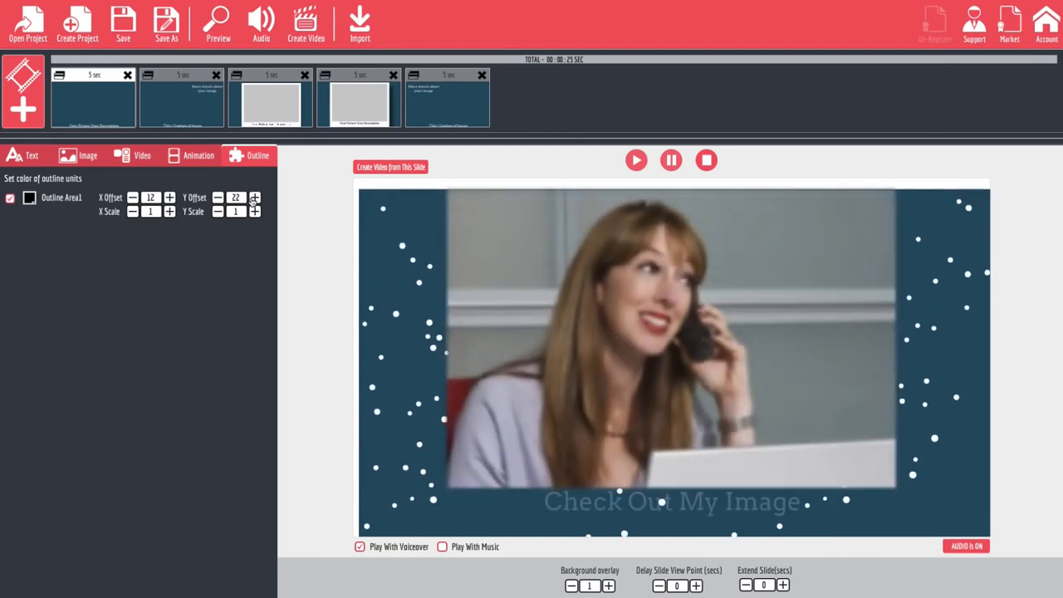
{"action": "left_click", "coordinate": [254, 199]}
{"action": "left_click", "coordinate": [254, 198]}
{"action": "left_click", "coordinate": [254, 198]}
{"action": "left_click", "coordinate": [254, 197]}
{"action": "left_click", "coordinate": [255, 197]}
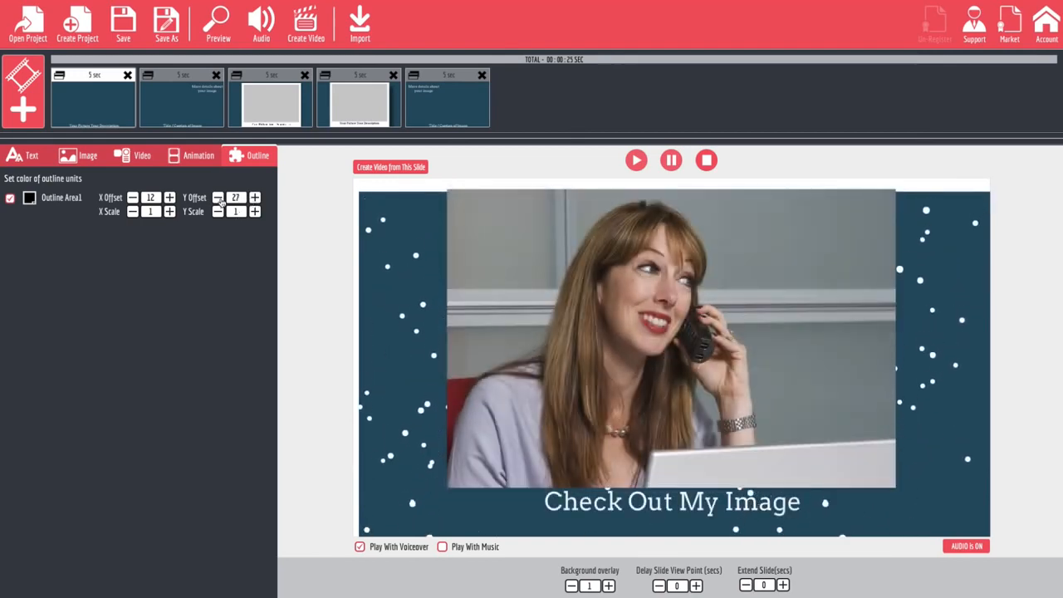
{"action": "left_click", "coordinate": [217, 198]}
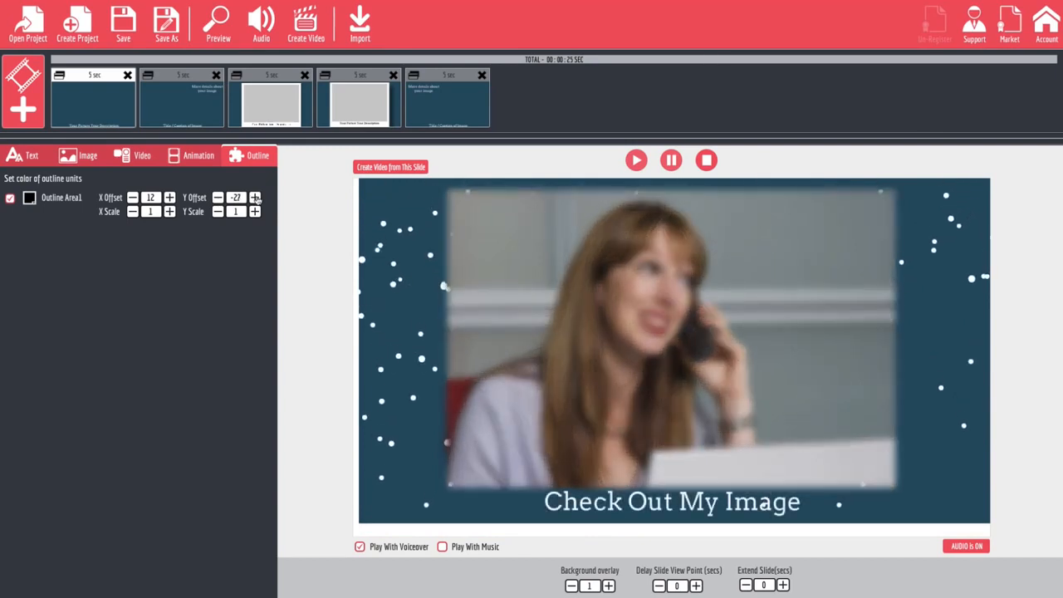
{"action": "left_click", "coordinate": [256, 199]}
Try positive and negative X Offset values for Outline Area1, such as 13 and -12, and reset it to 0.
{"action": "left_click", "coordinate": [170, 198]}
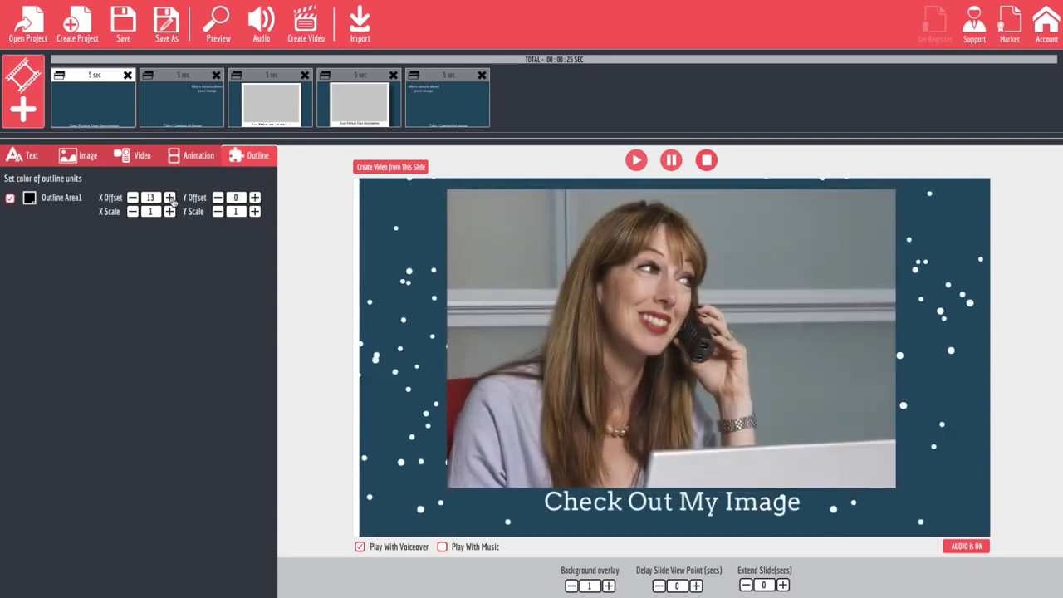
{"action": "left_click", "coordinate": [132, 198]}
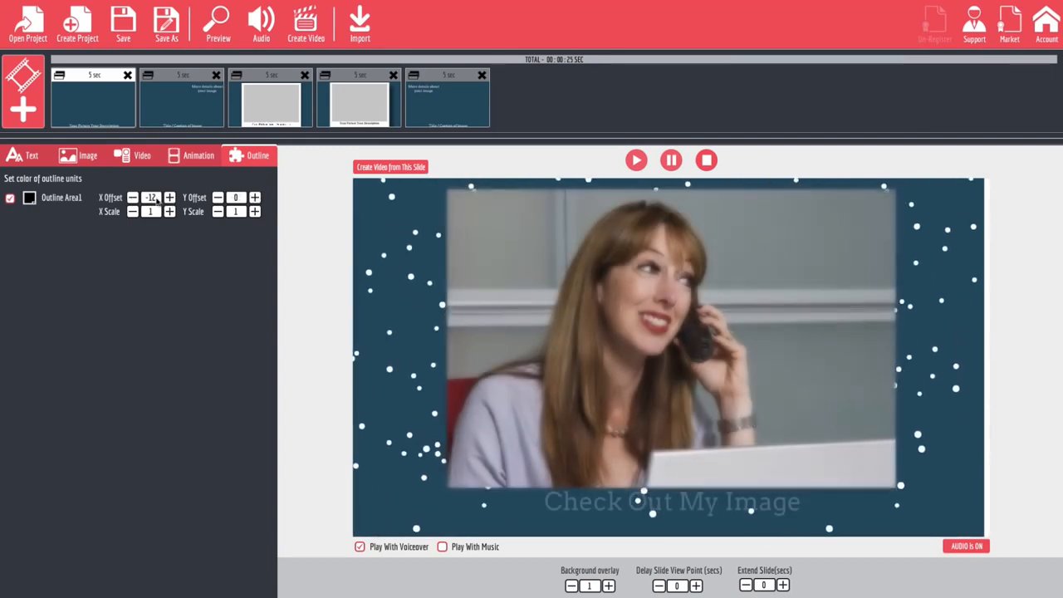
{"action": "left_click", "coordinate": [171, 199]}
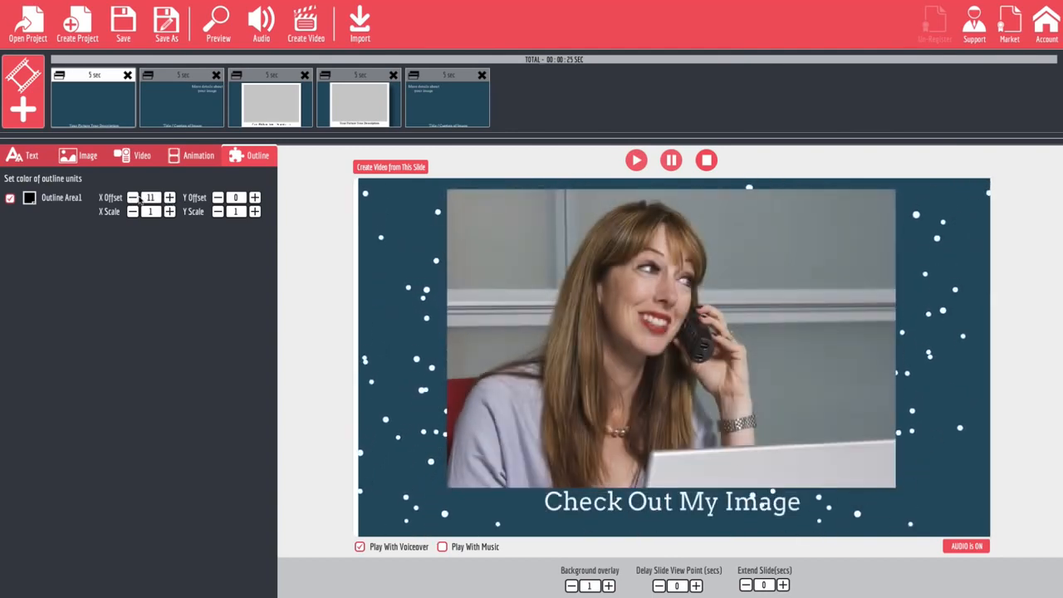
{"action": "left_click", "coordinate": [133, 198]}
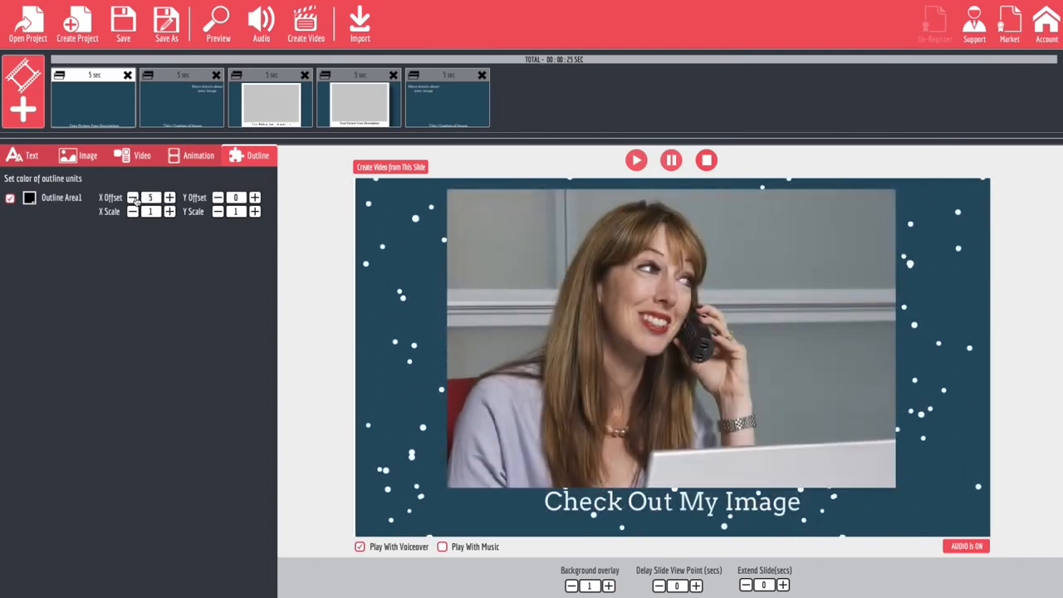
{"action": "left_click", "coordinate": [133, 199]}
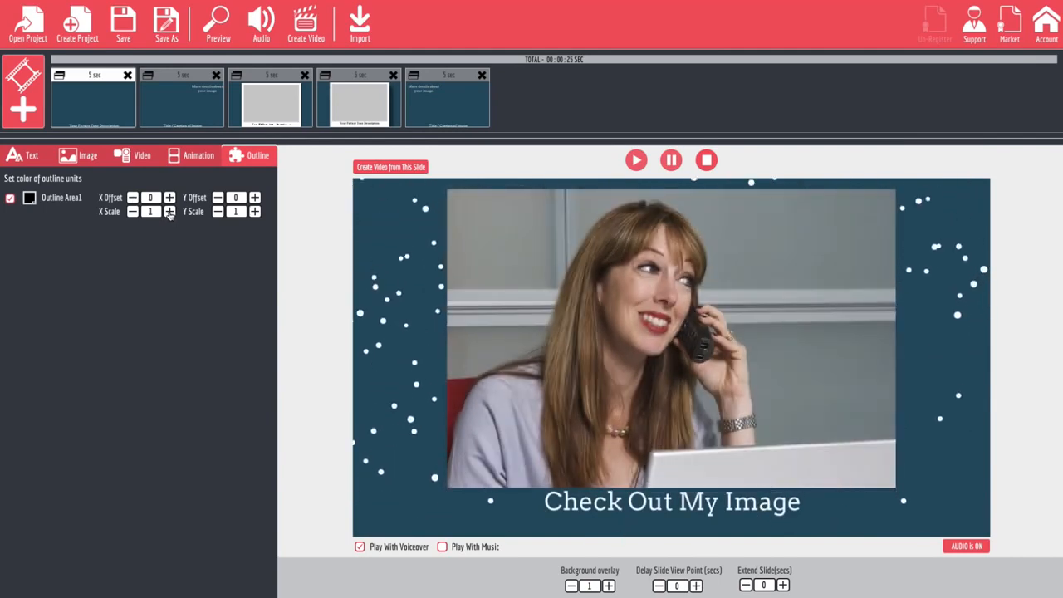
{"action": "left_click", "coordinate": [133, 212]}
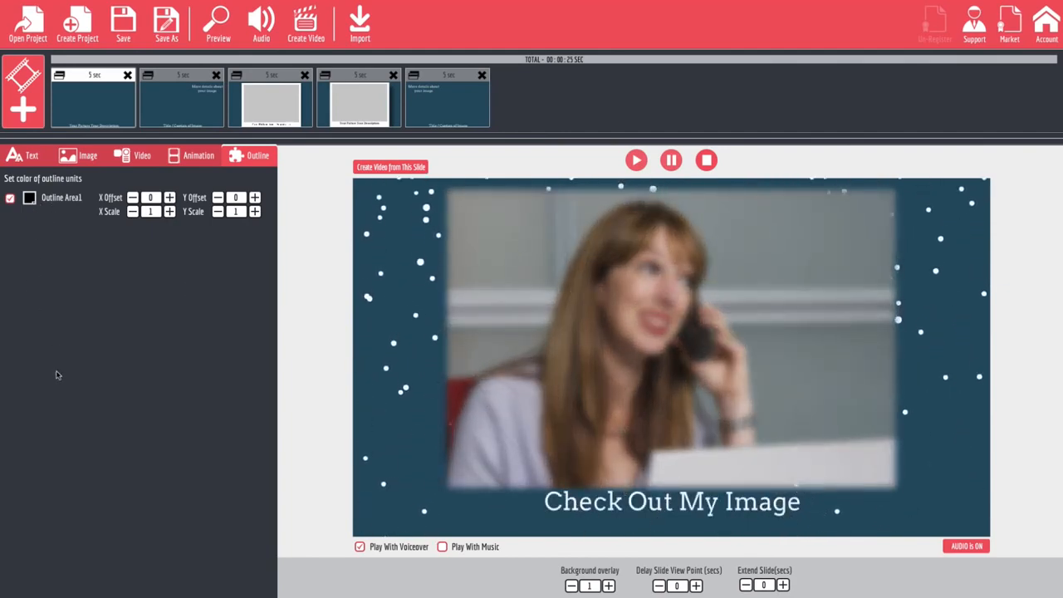
Try the Cabin, Changa One and Cinzel font families on Text Area 1 and settle on Comfortaa.
{"action": "left_click", "coordinate": [37, 152]}
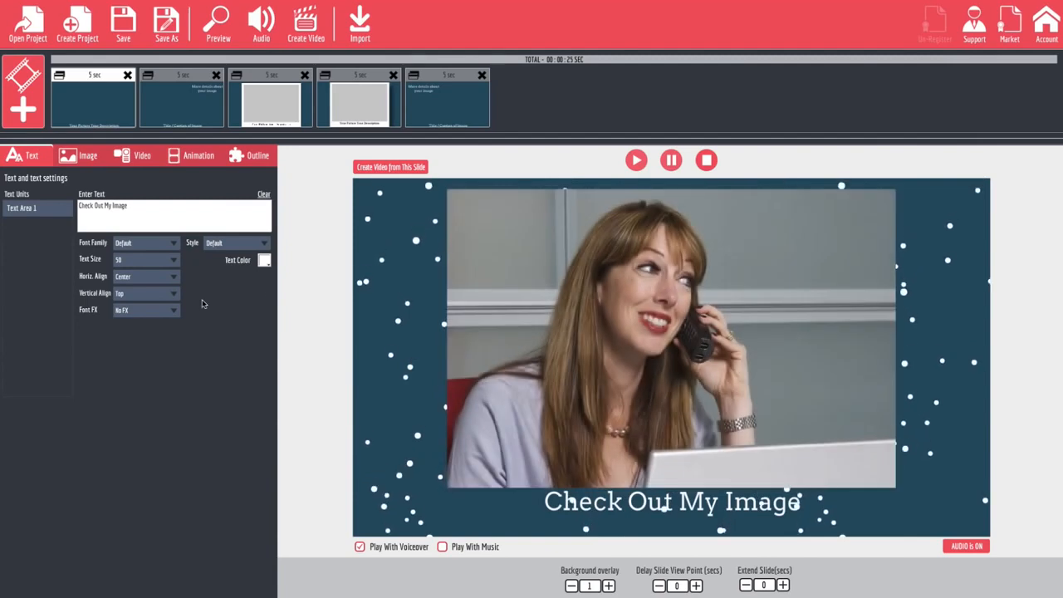
{"action": "left_click", "coordinate": [163, 247]}
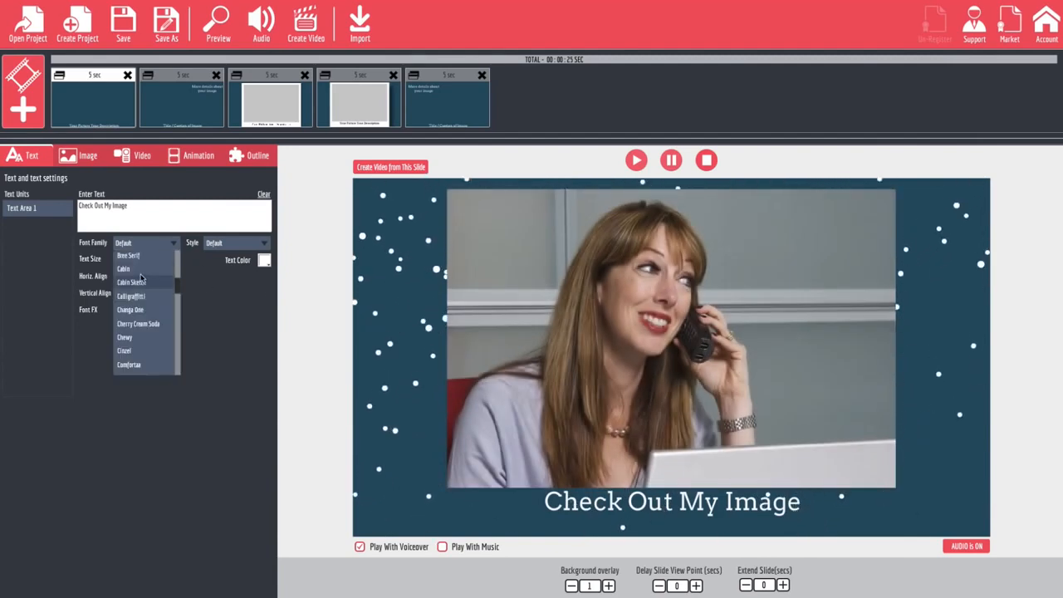
{"action": "left_click", "coordinate": [140, 272]}
{"action": "left_click", "coordinate": [157, 244]}
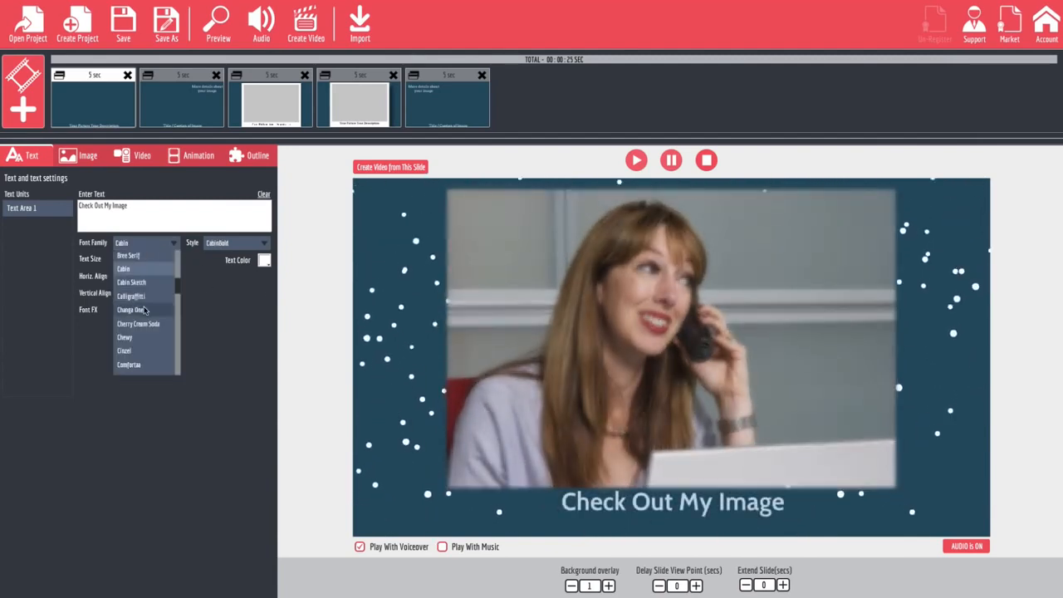
{"action": "left_click", "coordinate": [141, 314]}
{"action": "left_click", "coordinate": [159, 243]}
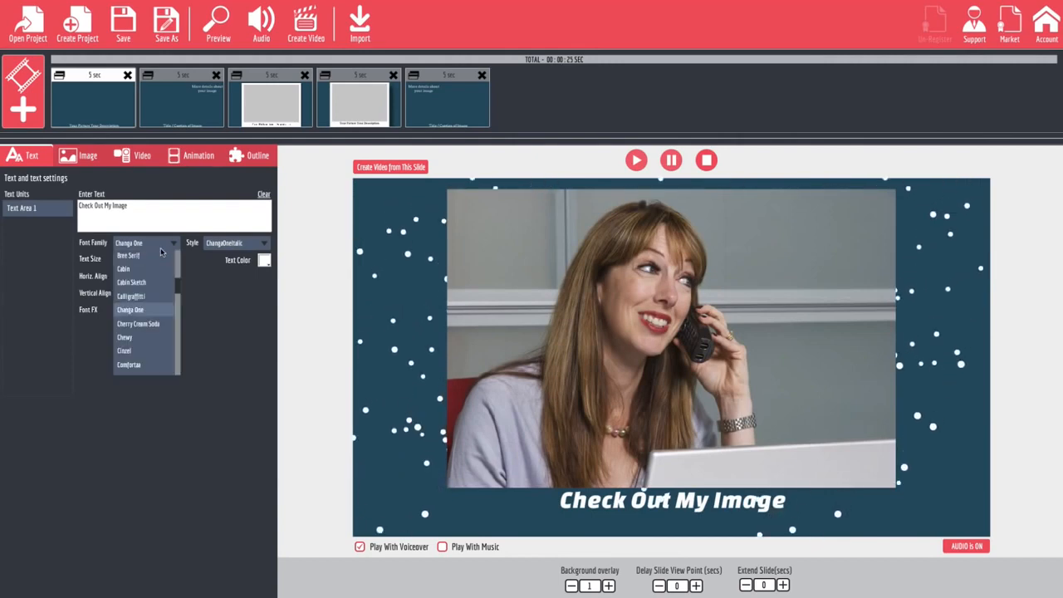
{"action": "left_click", "coordinate": [147, 350]}
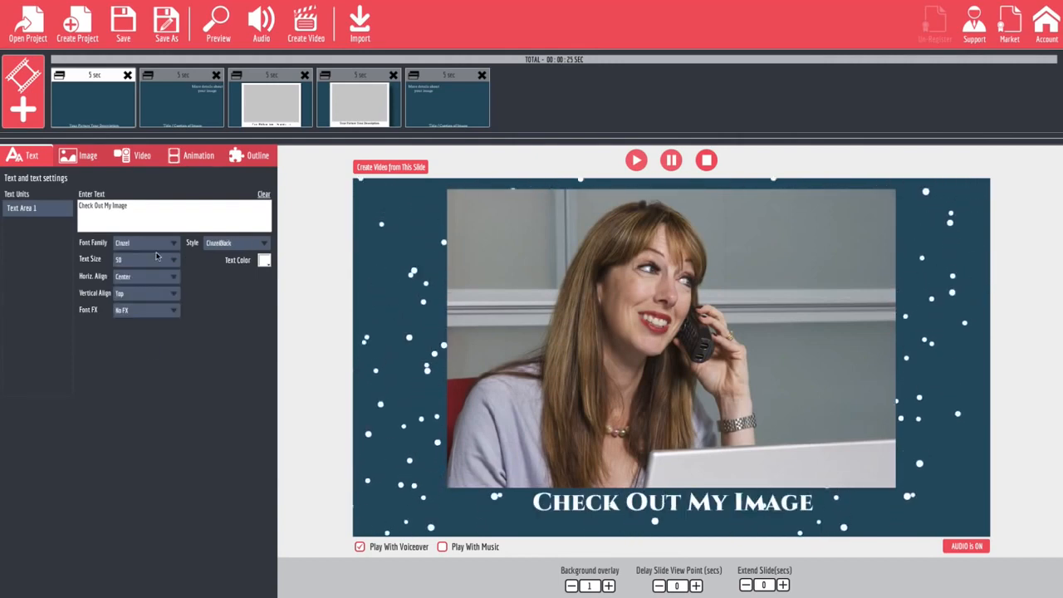
{"action": "left_click", "coordinate": [158, 244]}
{"action": "left_click", "coordinate": [150, 365]}
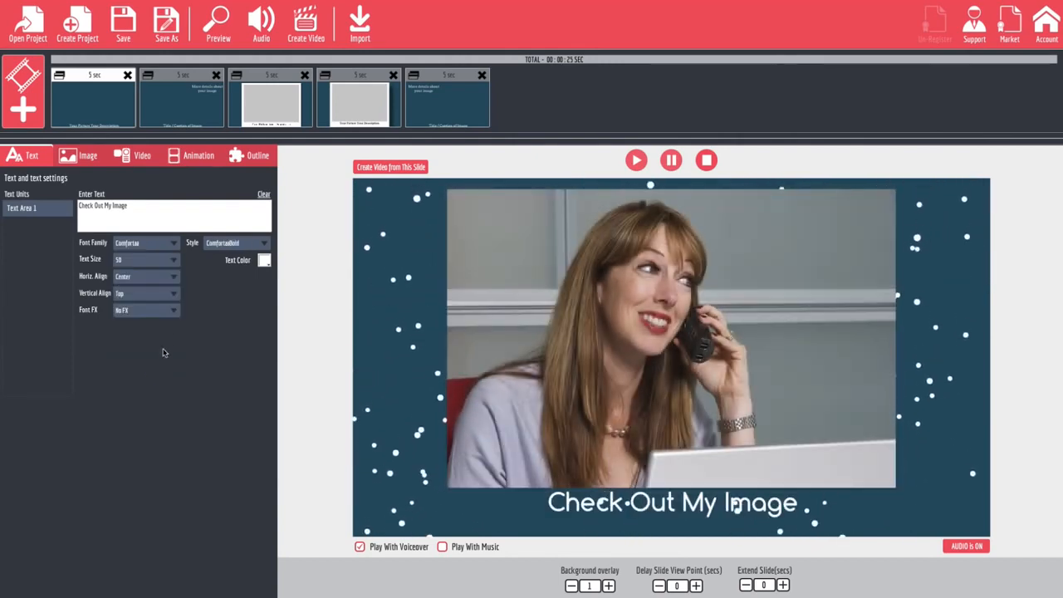
Try the ComfortaaLight and ComfortaaRegular styles on the slide text and switch back to ComfortaaBold.
{"action": "left_click", "coordinate": [253, 242]}
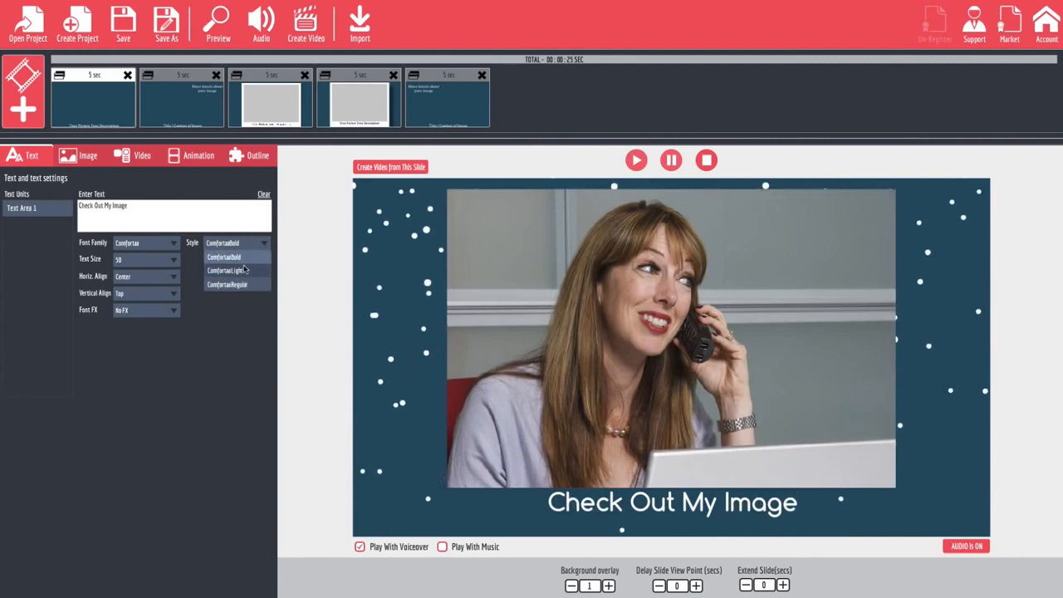
{"action": "left_click", "coordinate": [244, 268]}
{"action": "left_click", "coordinate": [261, 242]}
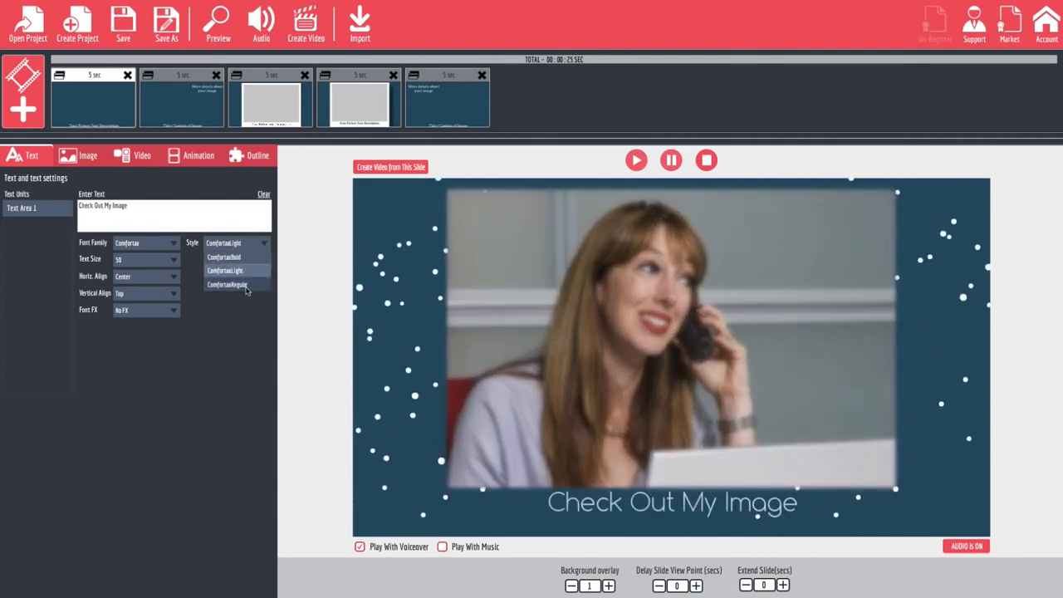
{"action": "left_click", "coordinate": [248, 285]}
{"action": "left_click", "coordinate": [258, 245]}
{"action": "left_click", "coordinate": [239, 245]}
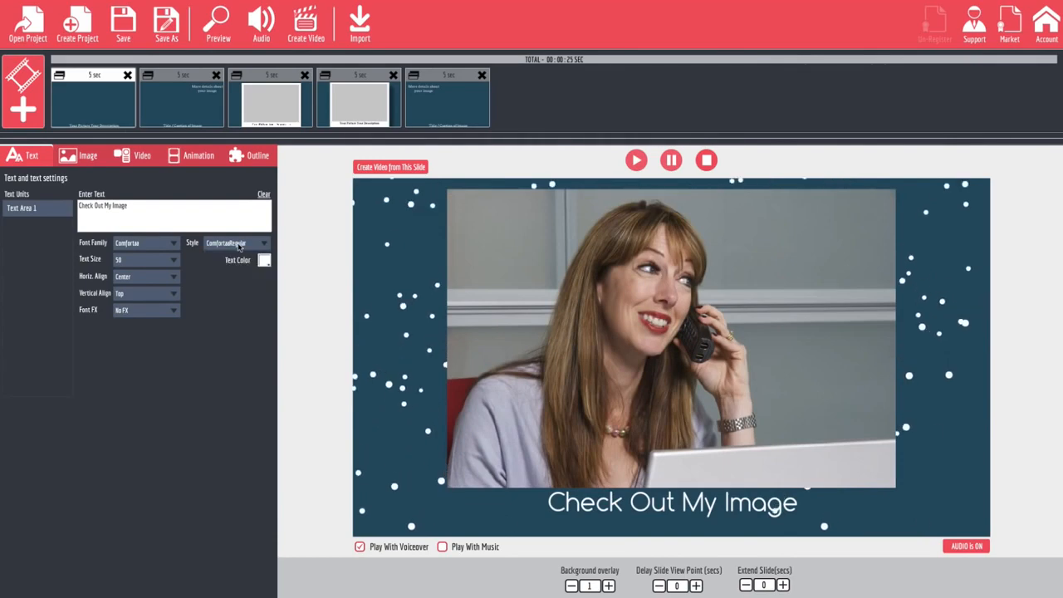
{"action": "left_click", "coordinate": [239, 245]}
{"action": "left_click", "coordinate": [239, 254]}
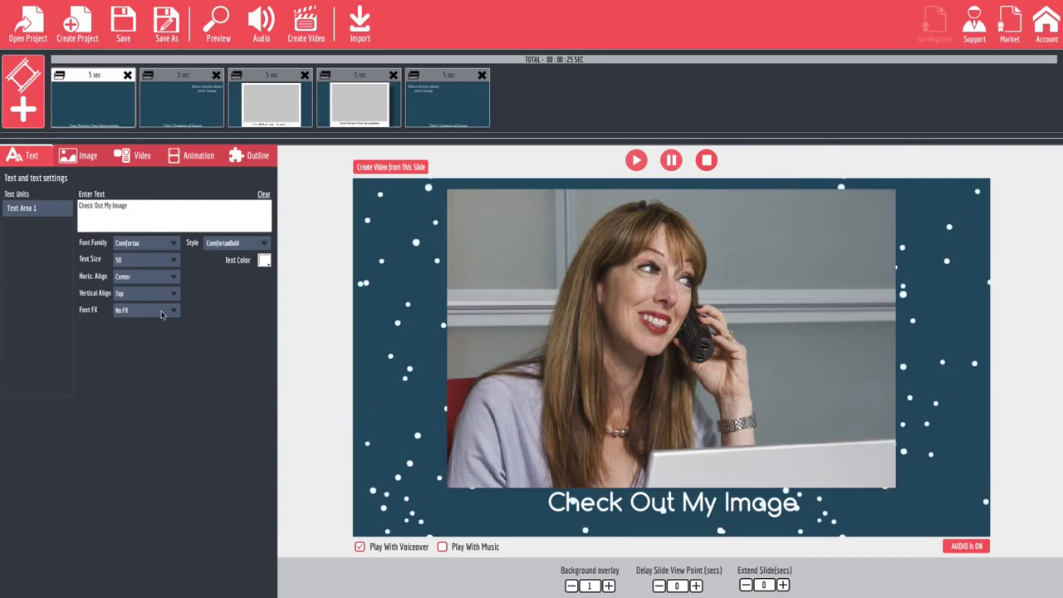
Try the Dark Bloom, Soften Shadow and Black Clone Shift 1 font effects on the text and apply Black Clone Shift 2.
{"action": "left_click", "coordinate": [170, 313]}
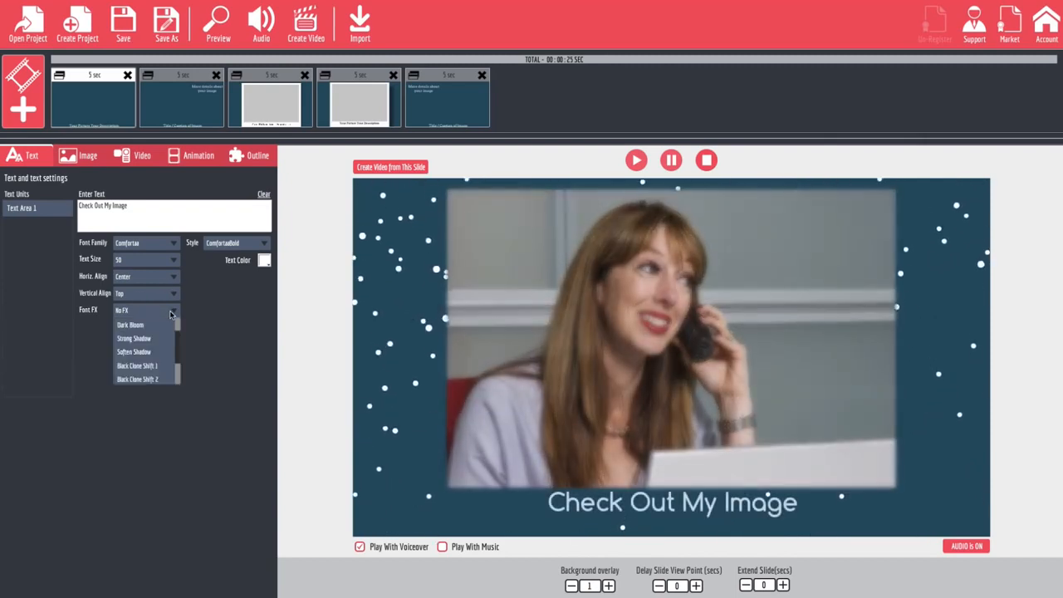
{"action": "left_click", "coordinate": [149, 325]}
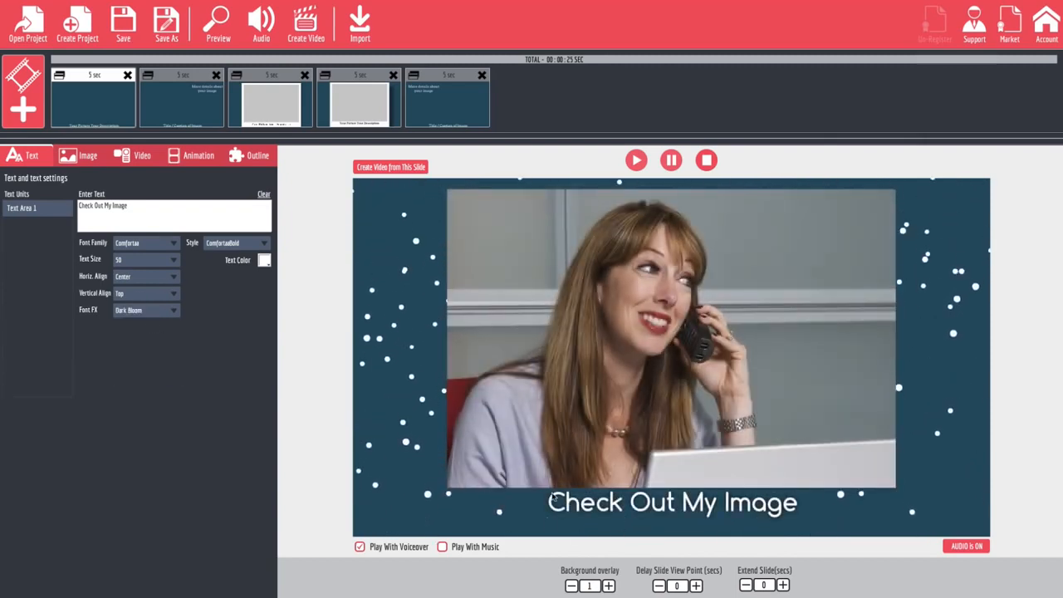
{"action": "left_click", "coordinate": [170, 313]}
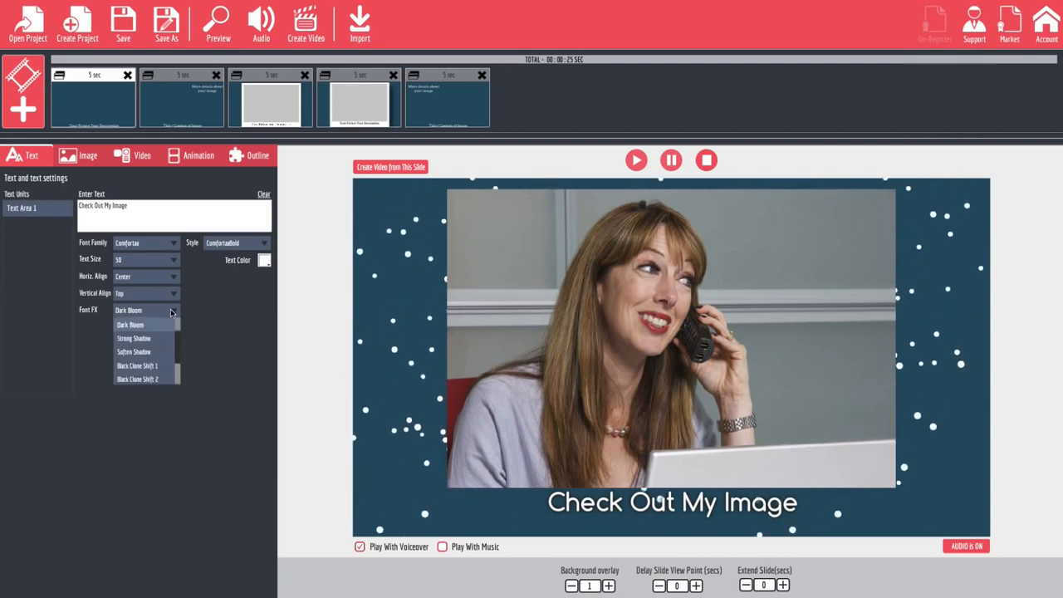
{"action": "left_click", "coordinate": [144, 355]}
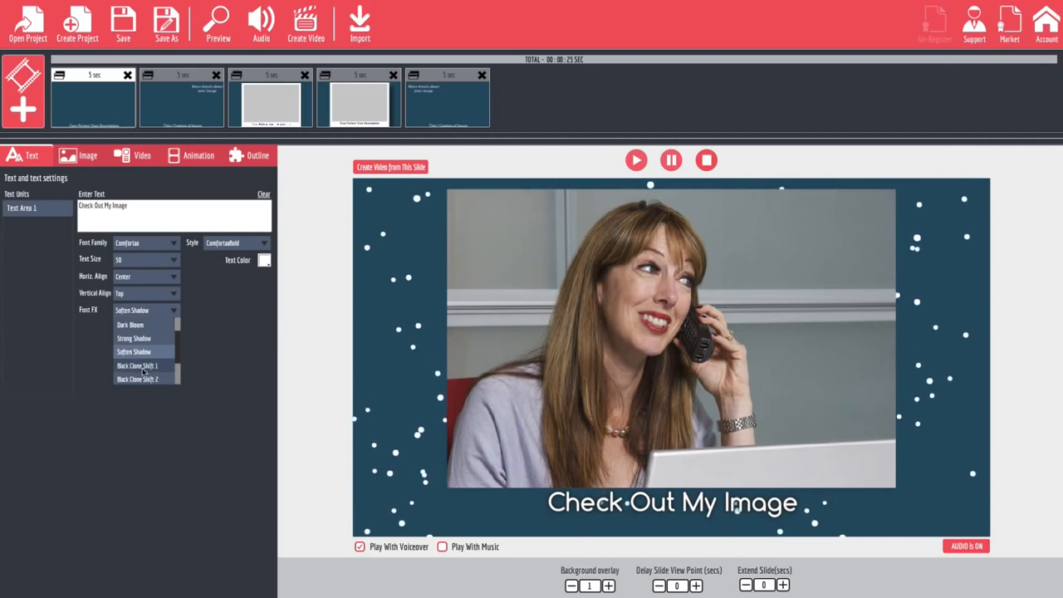
{"action": "left_click", "coordinate": [144, 366]}
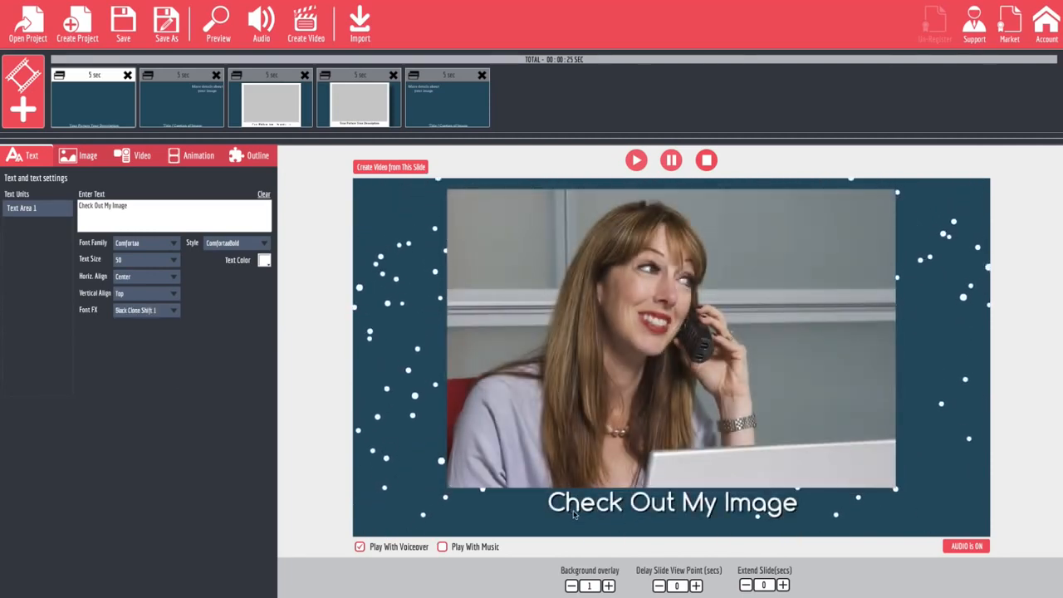
{"action": "left_click", "coordinate": [173, 311]}
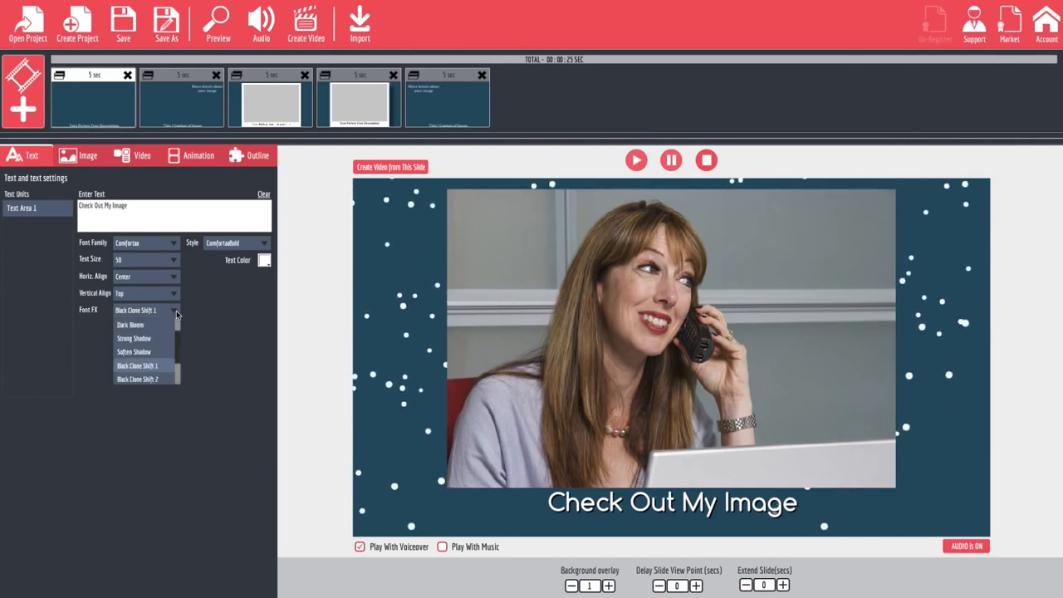
{"action": "left_click", "coordinate": [155, 379]}
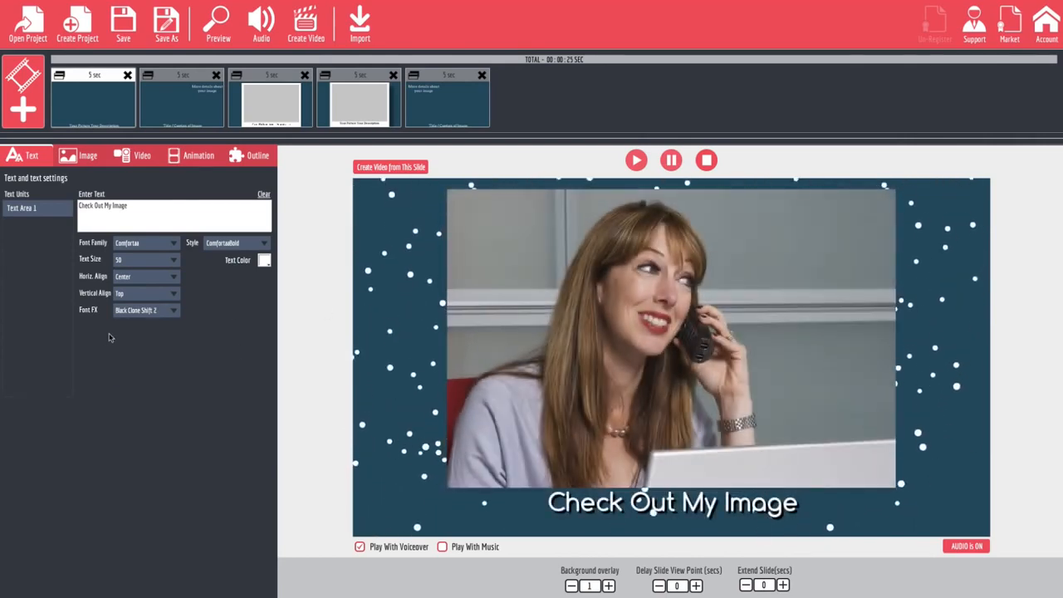
Try the Blur font effect on the slide text and return to Black Clone Shift 2.
{"action": "left_click", "coordinate": [176, 312]}
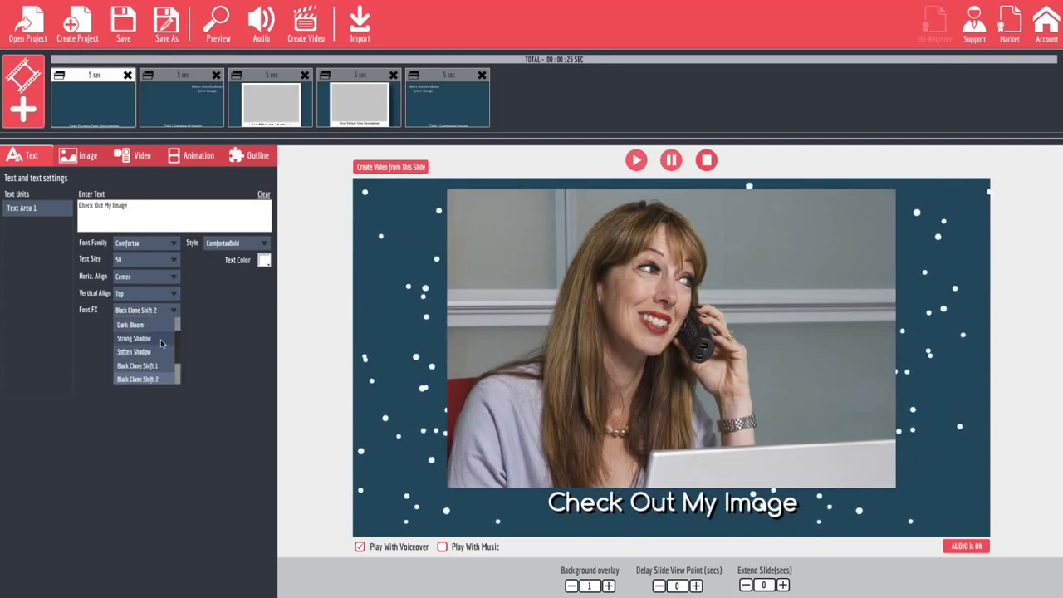
{"action": "scroll", "coordinate": [160, 339], "scroll_direction": "down", "scroll_amount": 2}
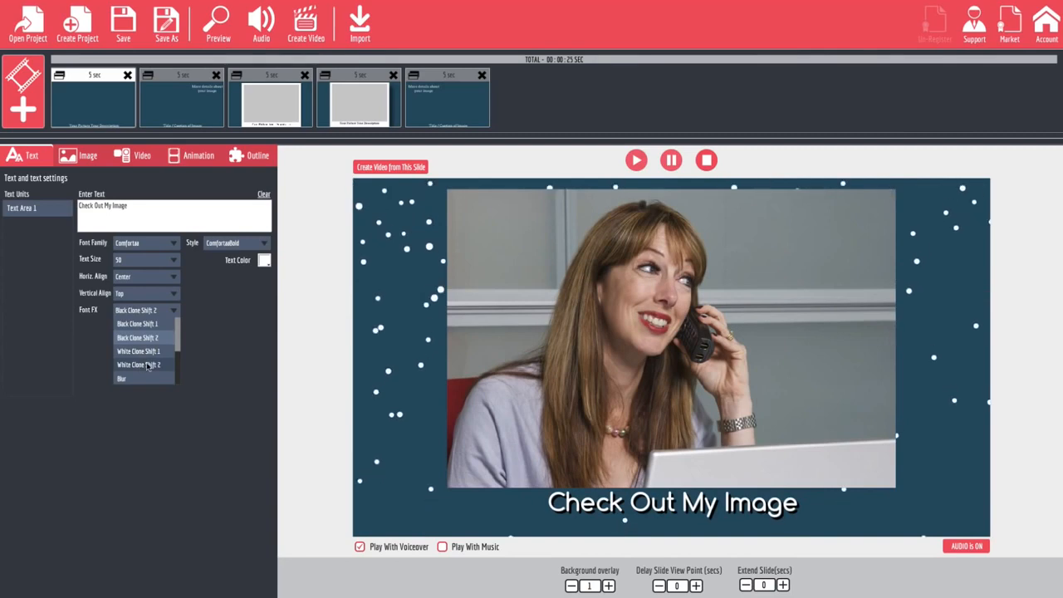
{"action": "left_click", "coordinate": [129, 379]}
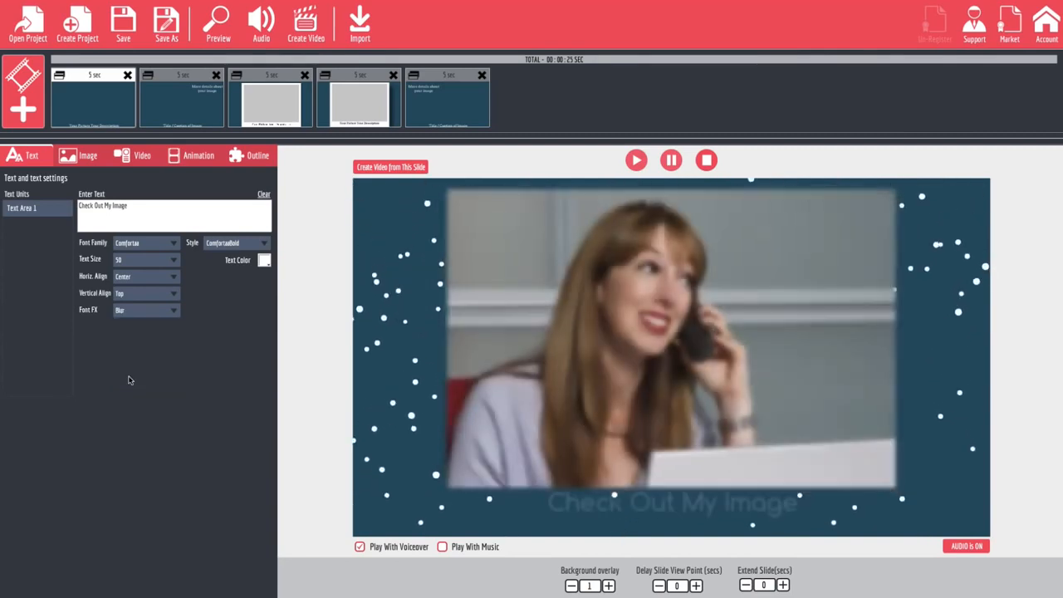
{"action": "left_click", "coordinate": [160, 313]}
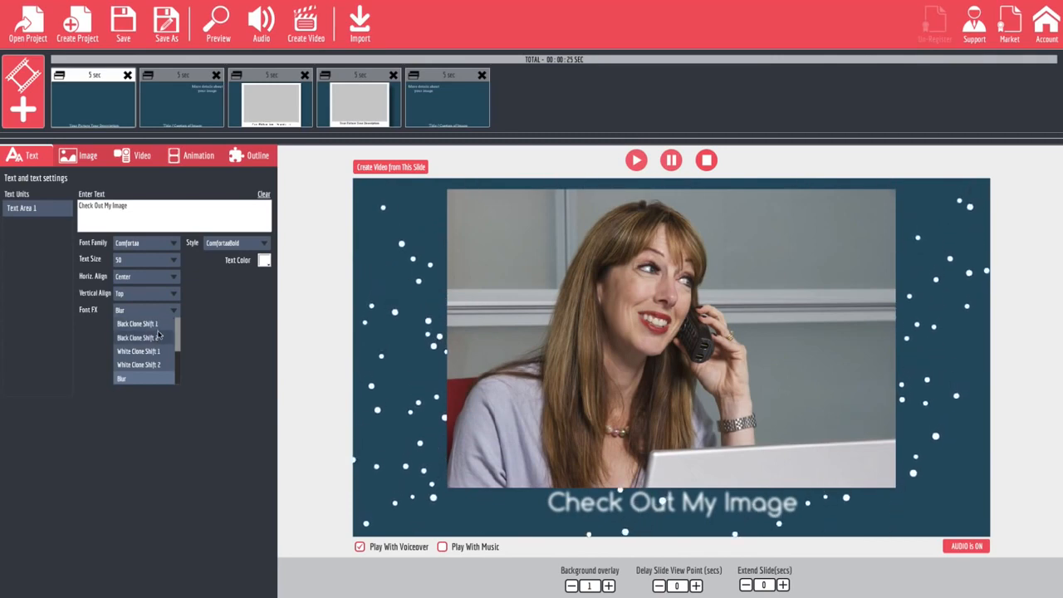
{"action": "left_click", "coordinate": [153, 339]}
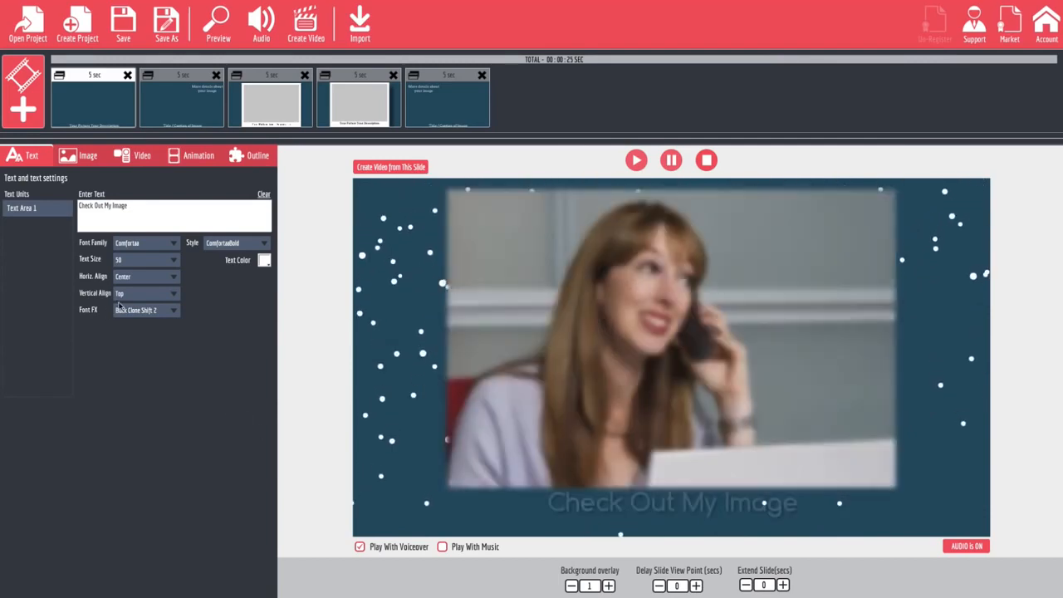
Set the vertical alignment of Text Area 1 to Bottom.
{"action": "left_click", "coordinate": [141, 292]}
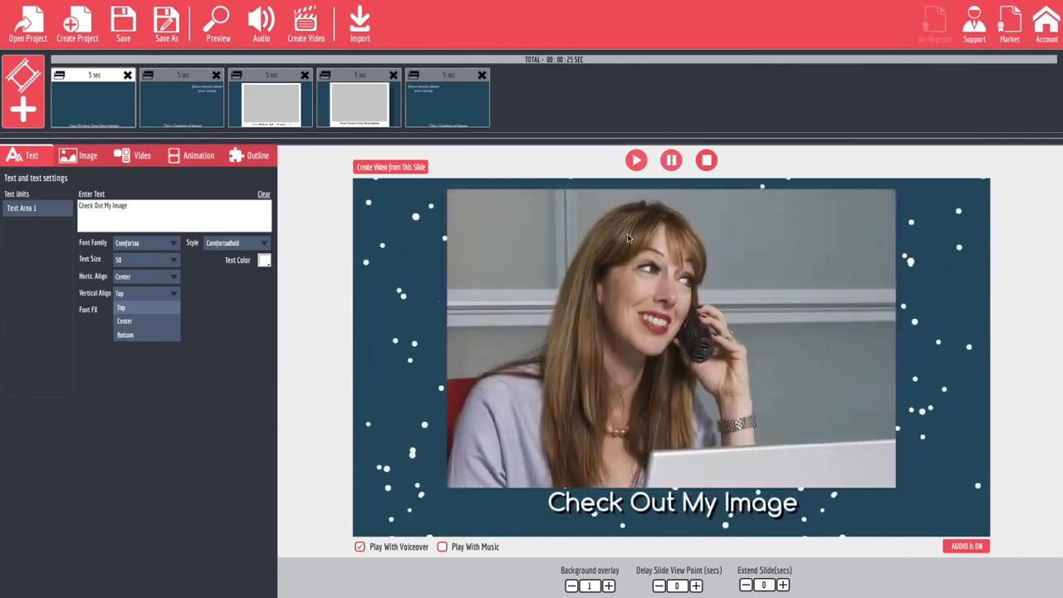
{"action": "left_click", "coordinate": [142, 309]}
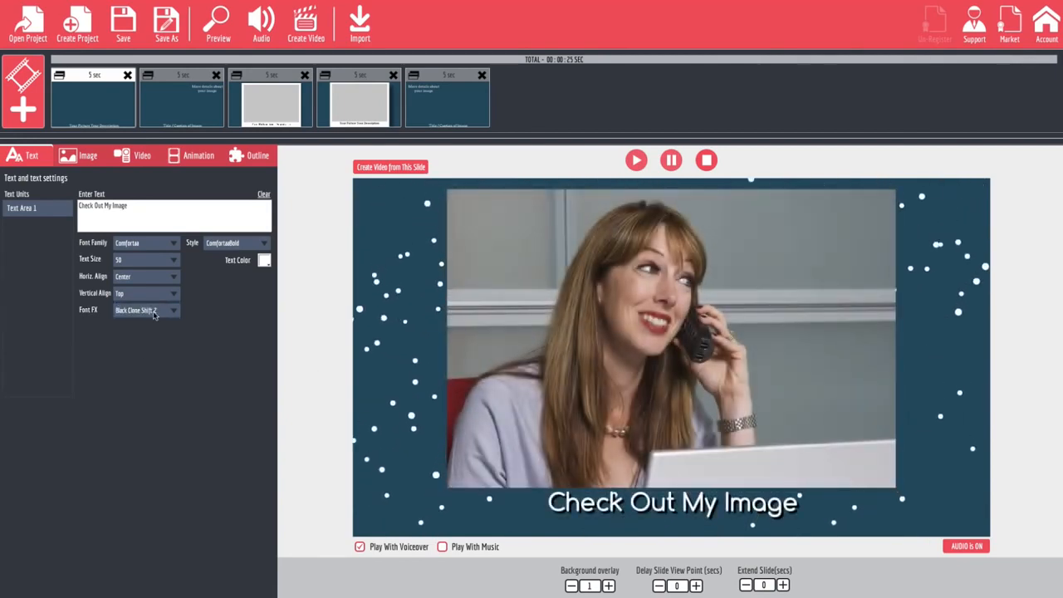
{"action": "left_click", "coordinate": [145, 293]}
{"action": "left_click", "coordinate": [147, 334]}
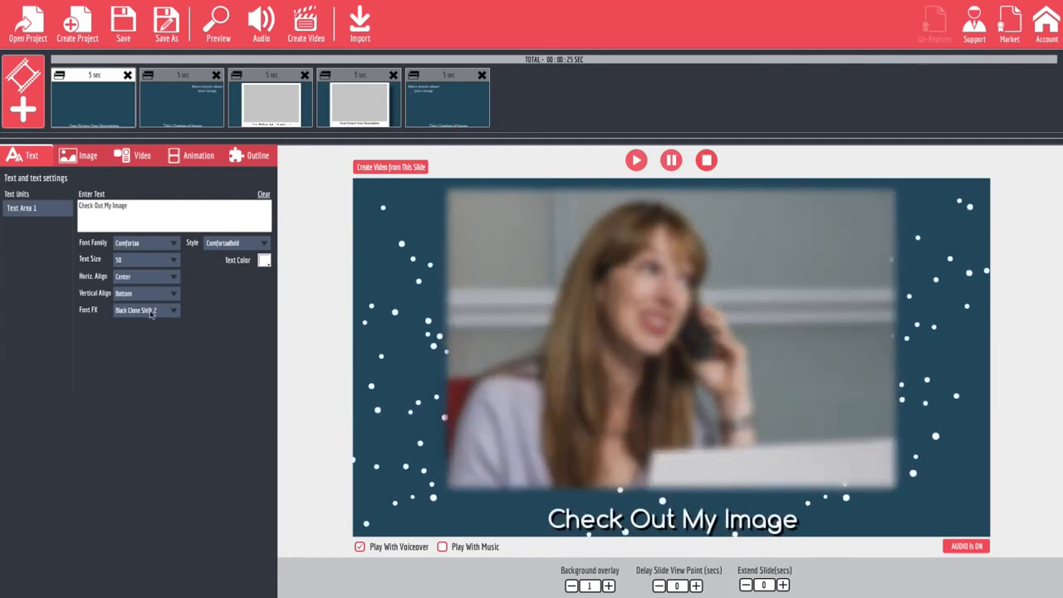
Set the horizontal alignment of Text Area 1 to Left.
{"action": "left_click", "coordinate": [149, 278]}
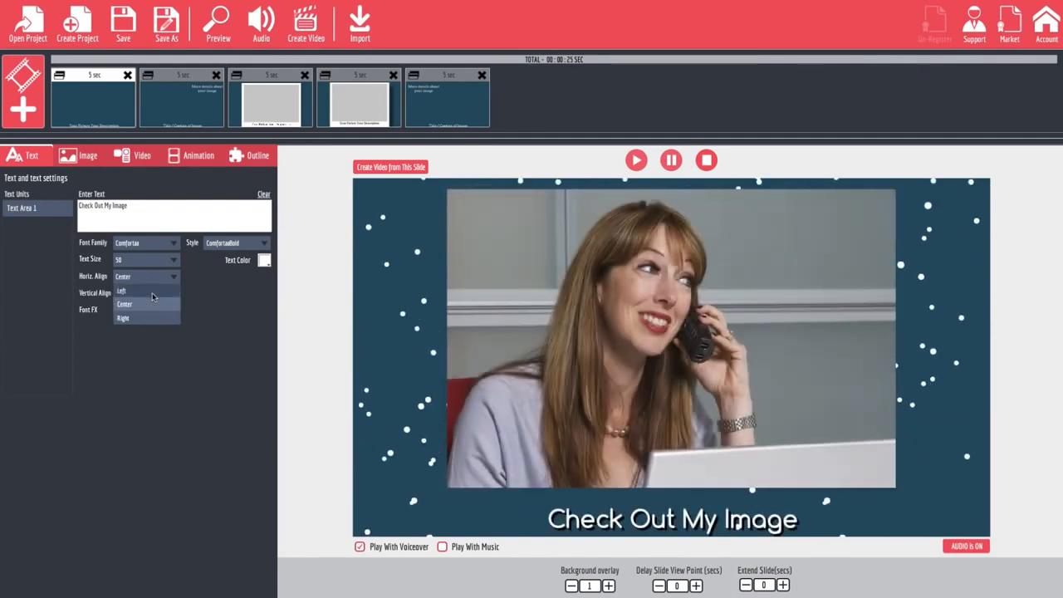
{"action": "left_click", "coordinate": [151, 290]}
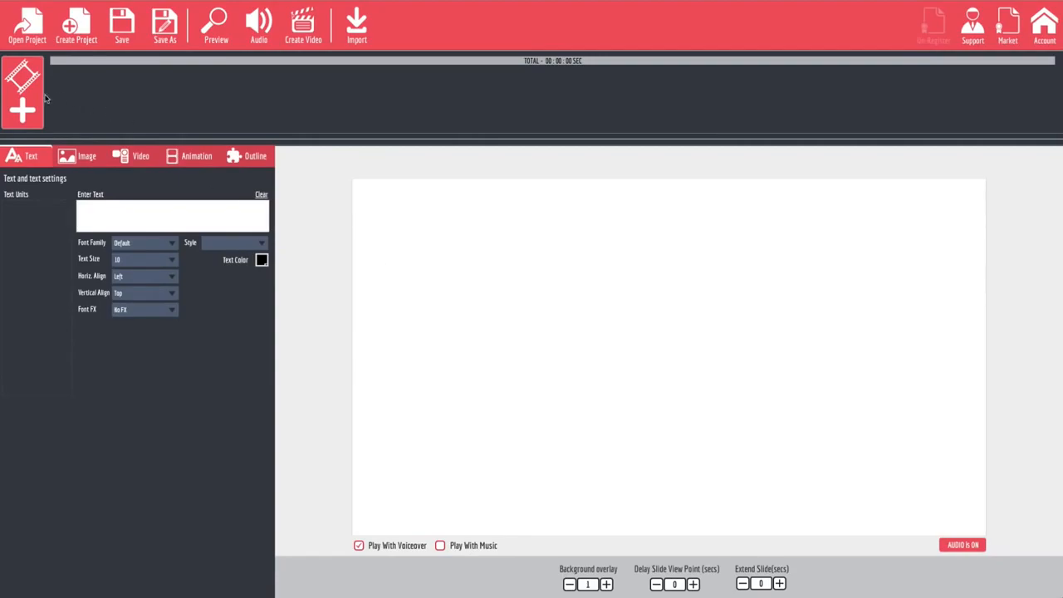
Add a default text sketch to a new sketch scene and preview the project.
{"action": "left_click", "coordinate": [35, 102]}
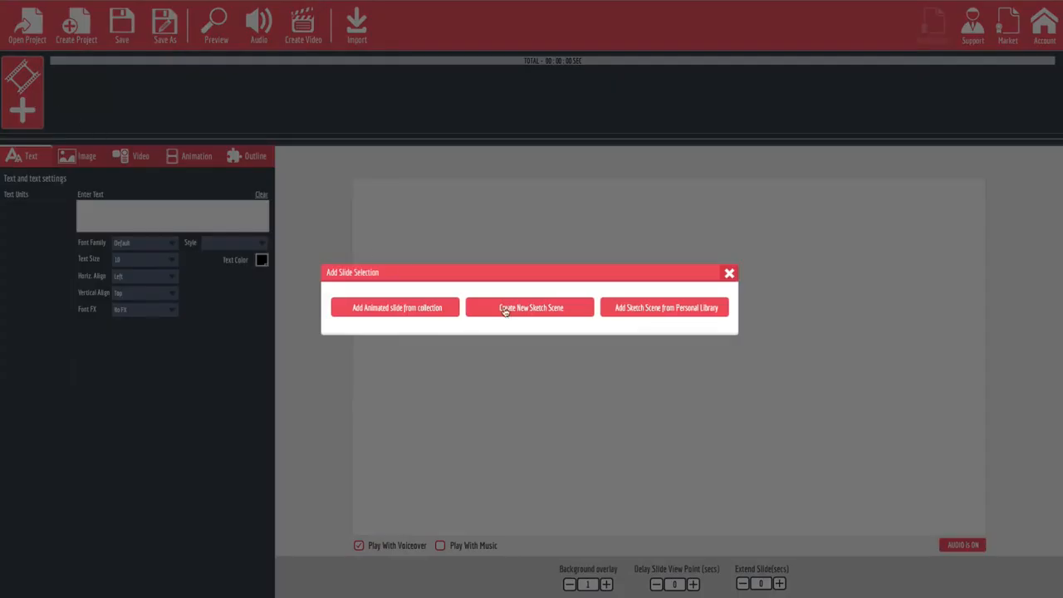
{"action": "left_click", "coordinate": [540, 315]}
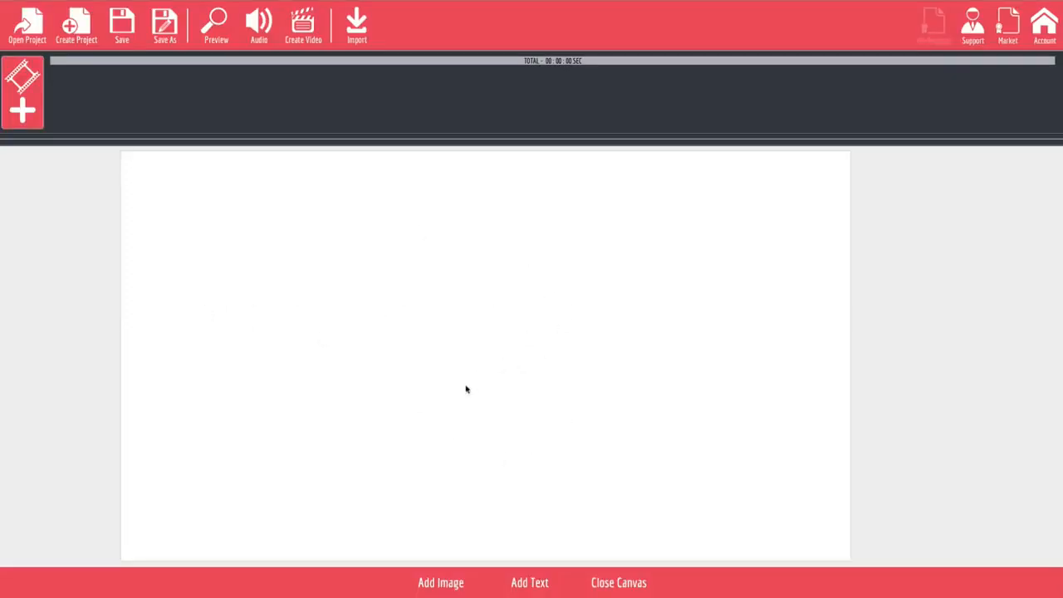
{"action": "left_click", "coordinate": [528, 585]}
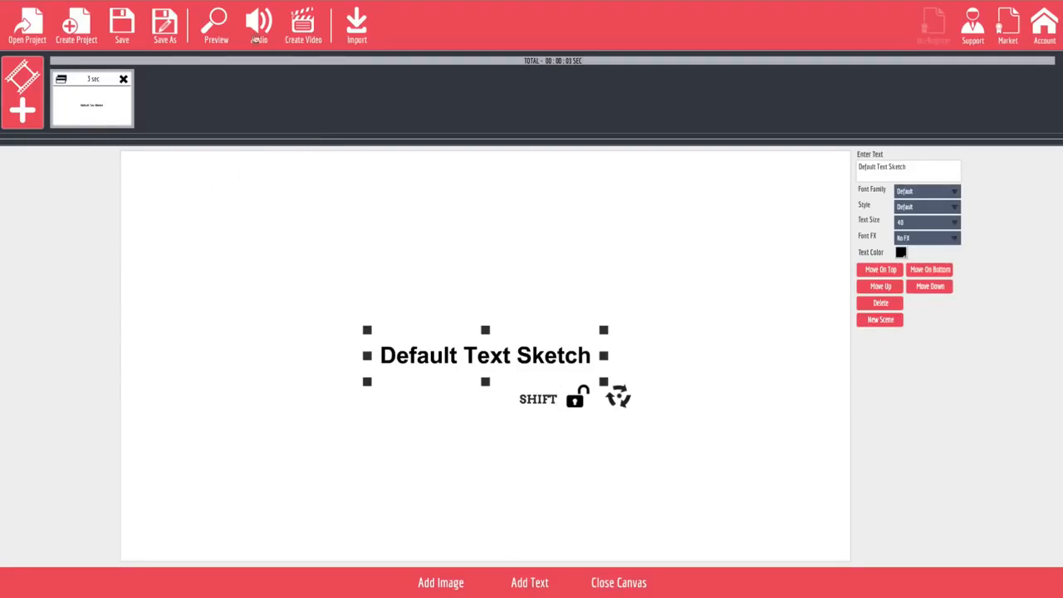
{"action": "left_click", "coordinate": [222, 33]}
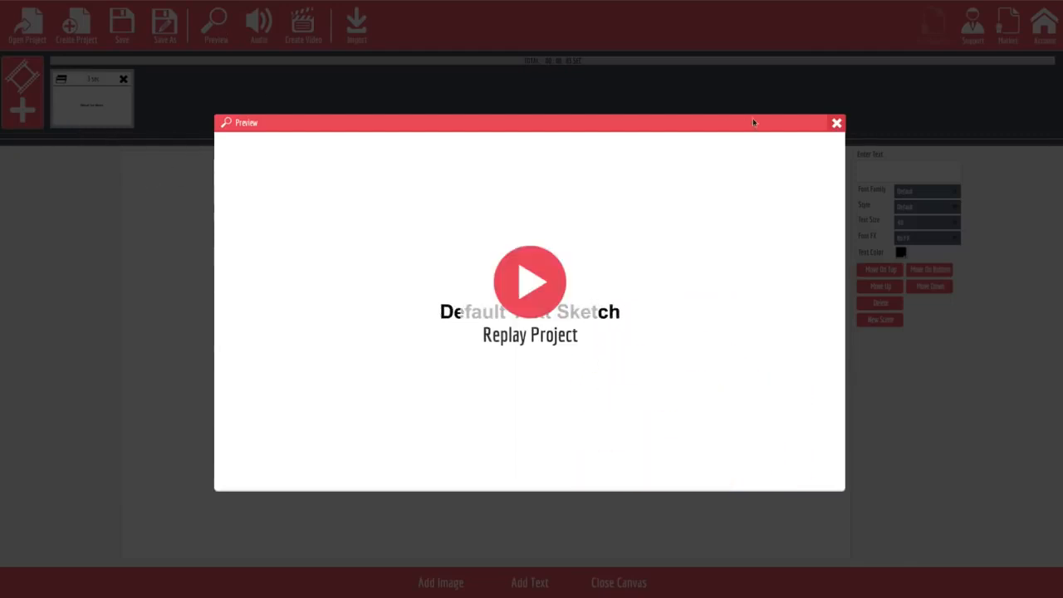
{"action": "left_click", "coordinate": [836, 124]}
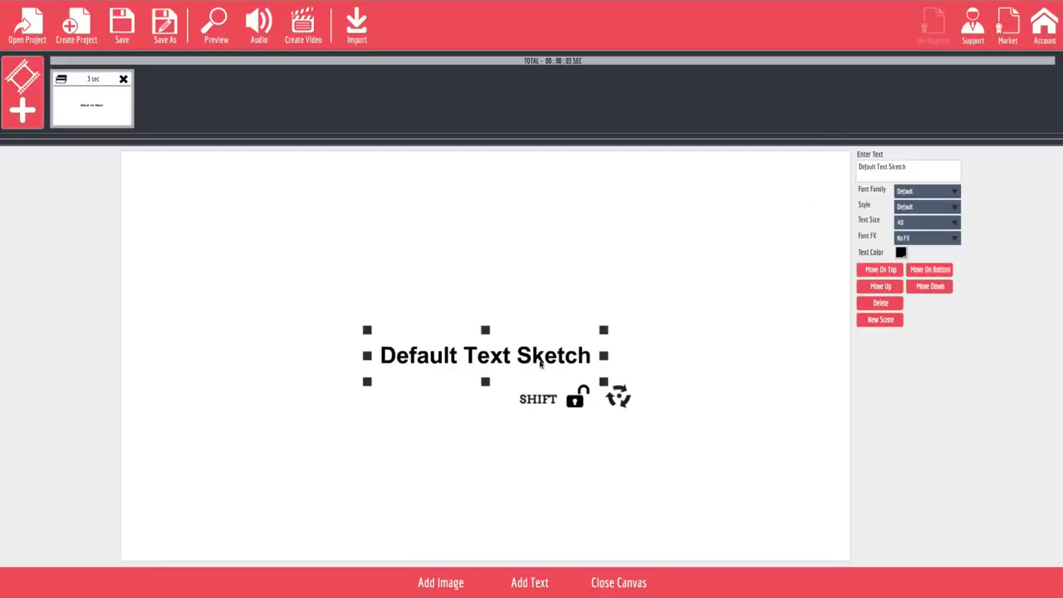
Enlarge the default text sketch low on the canvas and add the straight diagonal up-right arrow from the arrows2 sketch folder.
{"action": "mouse_move", "coordinate": [604, 382]}
{"action": "left_mouse_down"}
{"action": "mouse_move", "coordinate": [682, 430]}
{"action": "mouse_move", "coordinate": [722, 420]}
{"action": "mouse_move", "coordinate": [583, 461]}
{"action": "mouse_move", "coordinate": [586, 502]}
{"action": "left_mouse_up"}
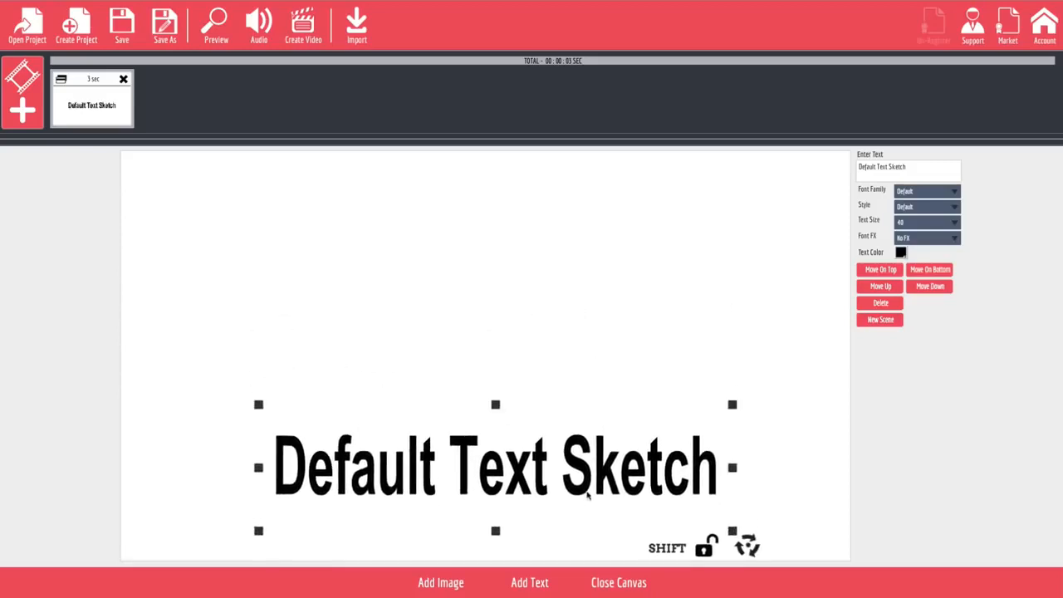
{"action": "left_click", "coordinate": [446, 581]}
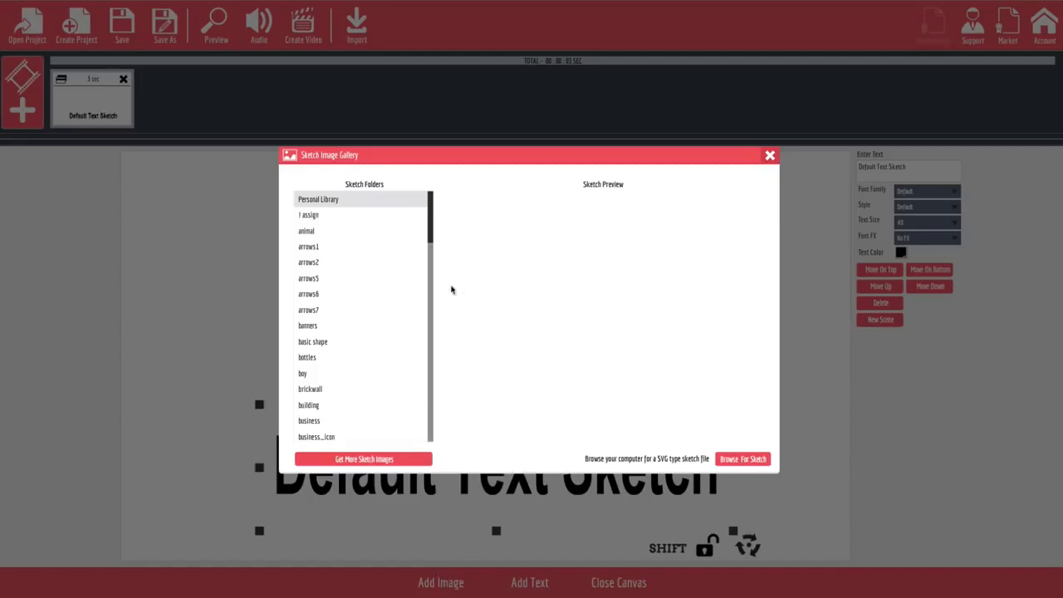
{"action": "left_click", "coordinate": [351, 263]}
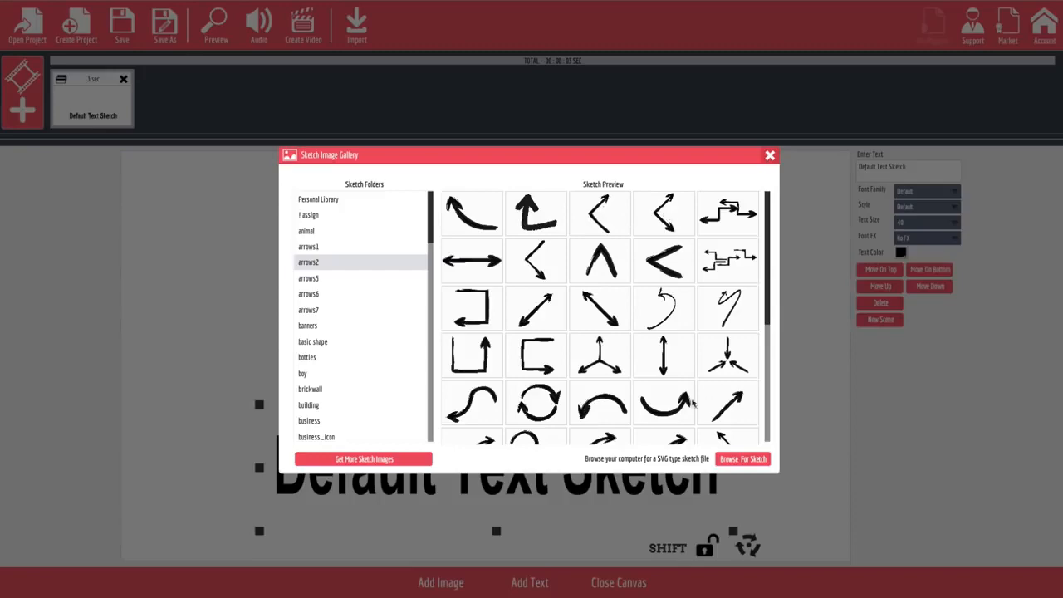
{"action": "left_click", "coordinate": [728, 402]}
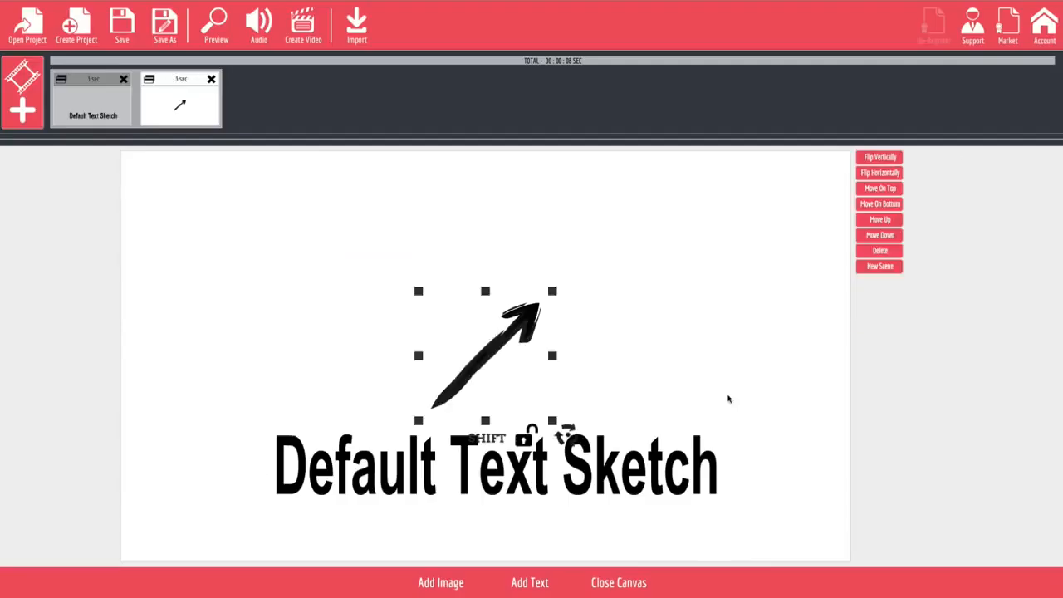
Move the text to the top of the canvas and place the arrow under its first word.
{"action": "left_click_drag", "start_coordinate": [588, 467], "coordinate": [598, 218]}
{"action": "left_click_drag", "start_coordinate": [533, 320], "coordinate": [407, 287]}
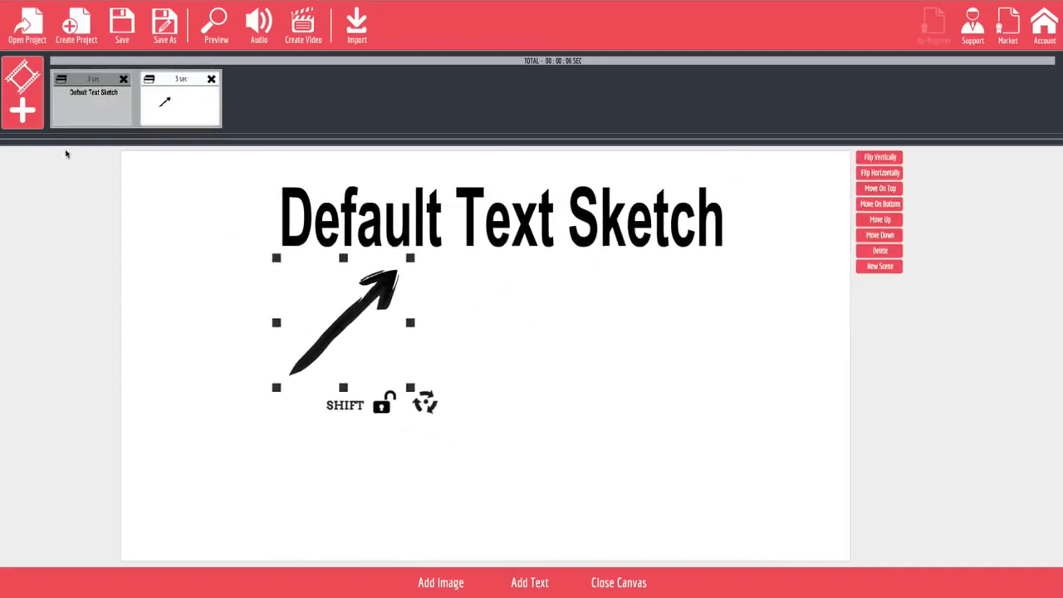
Add the TEAM sketch from the career folder to the lower-right area of the canvas and preview the whole project.
{"action": "left_click", "coordinate": [453, 582]}
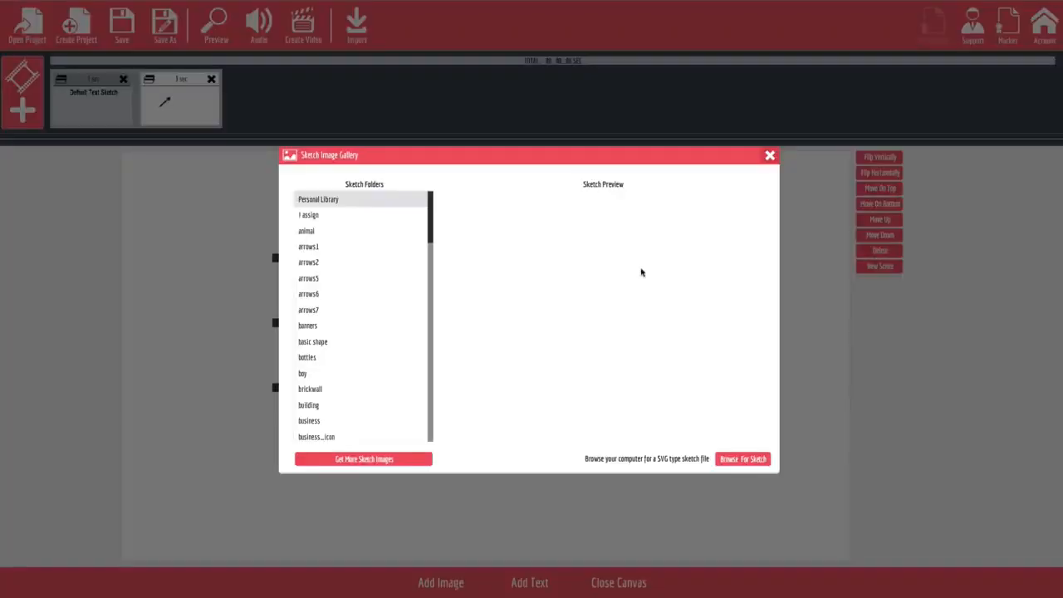
{"action": "scroll", "coordinate": [353, 401], "scroll_direction": "down", "scroll_amount": 2}
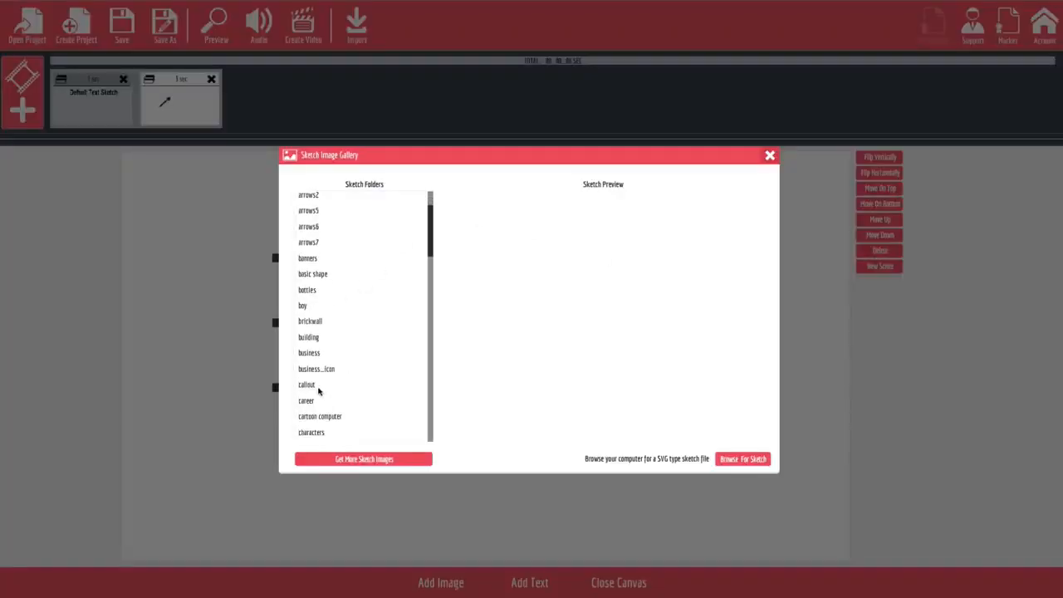
{"action": "left_click", "coordinate": [318, 401]}
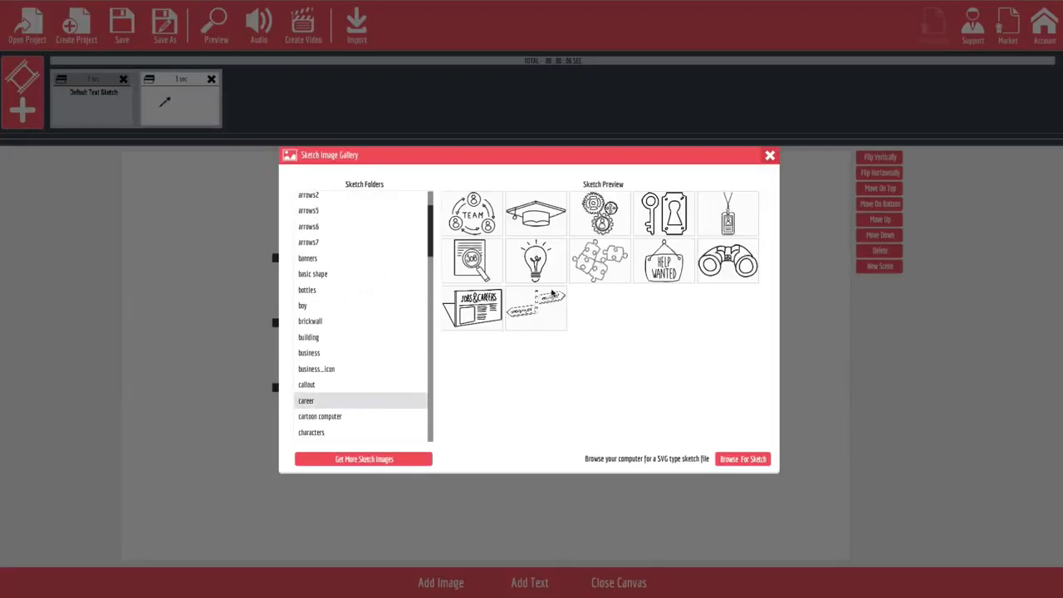
{"action": "left_click", "coordinate": [471, 221]}
{"action": "left_click_drag", "start_coordinate": [503, 343], "coordinate": [687, 375]}
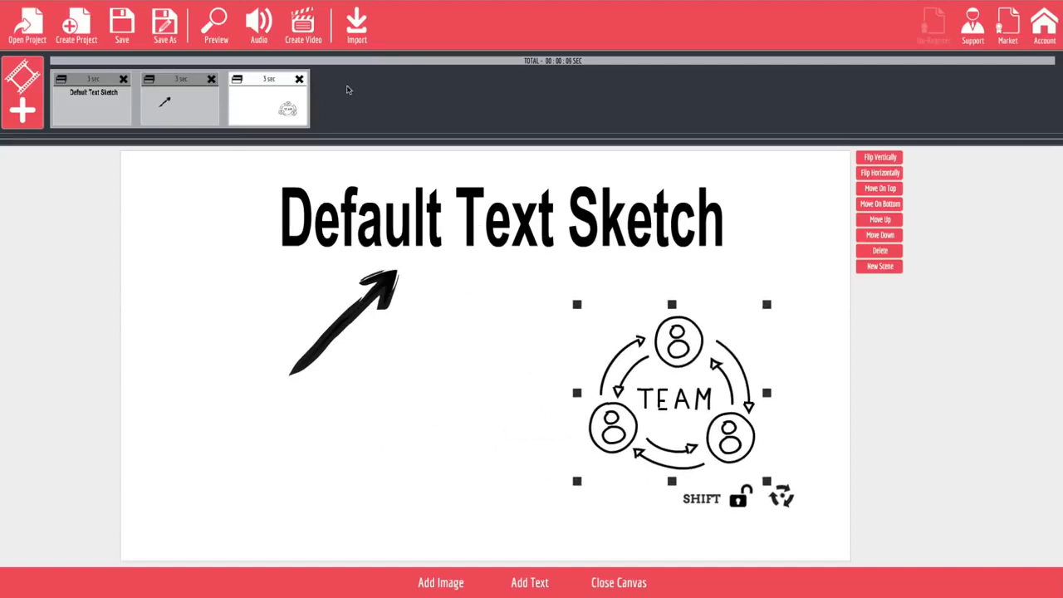
{"action": "left_click", "coordinate": [216, 26]}
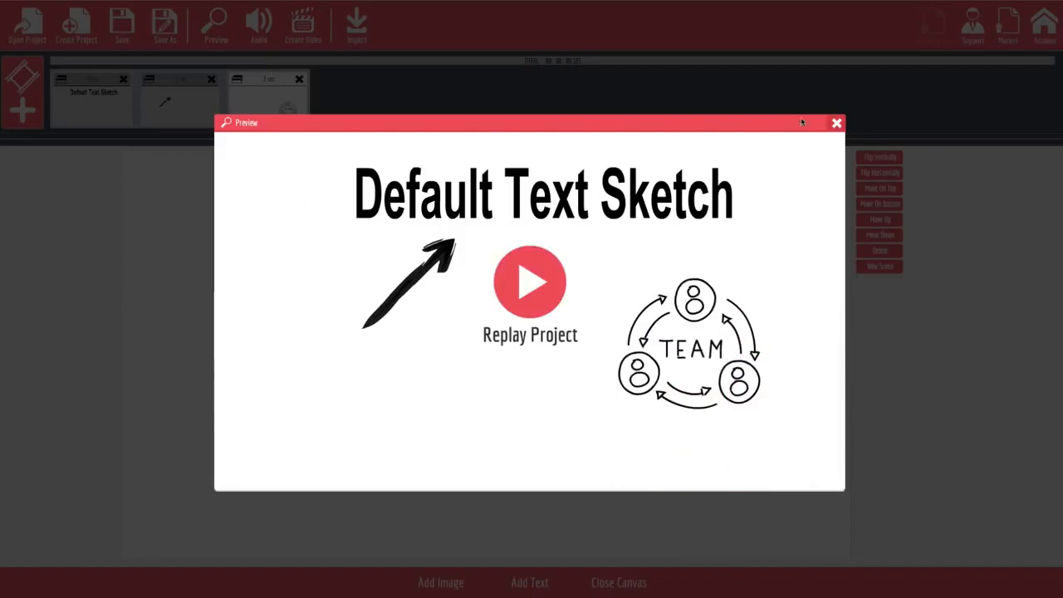
{"action": "left_click", "coordinate": [837, 124]}
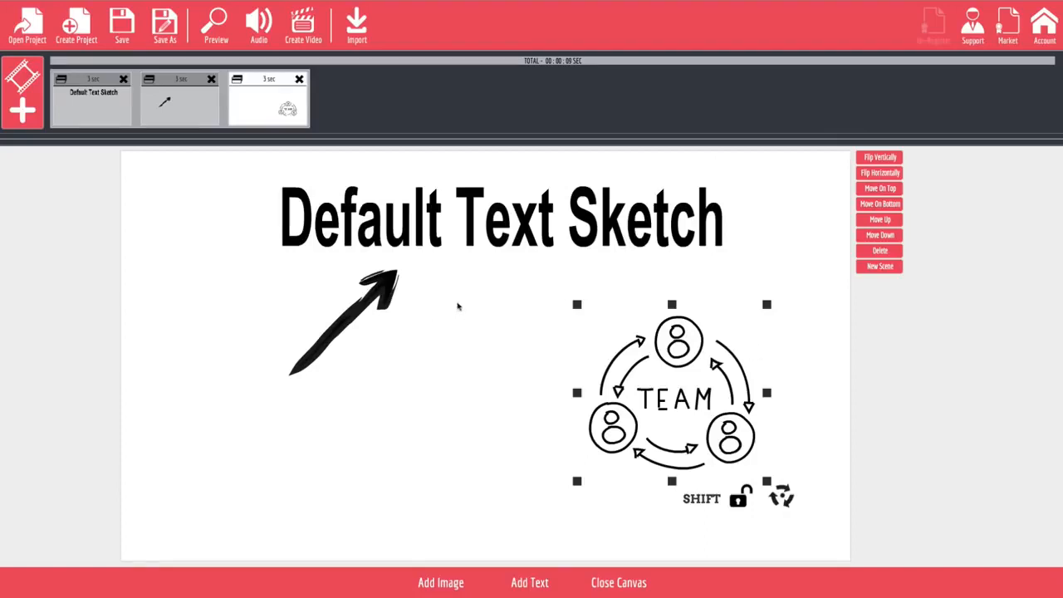
Set the font family of the Default Text Sketch heading to Alegreya.
{"action": "left_click", "coordinate": [440, 236]}
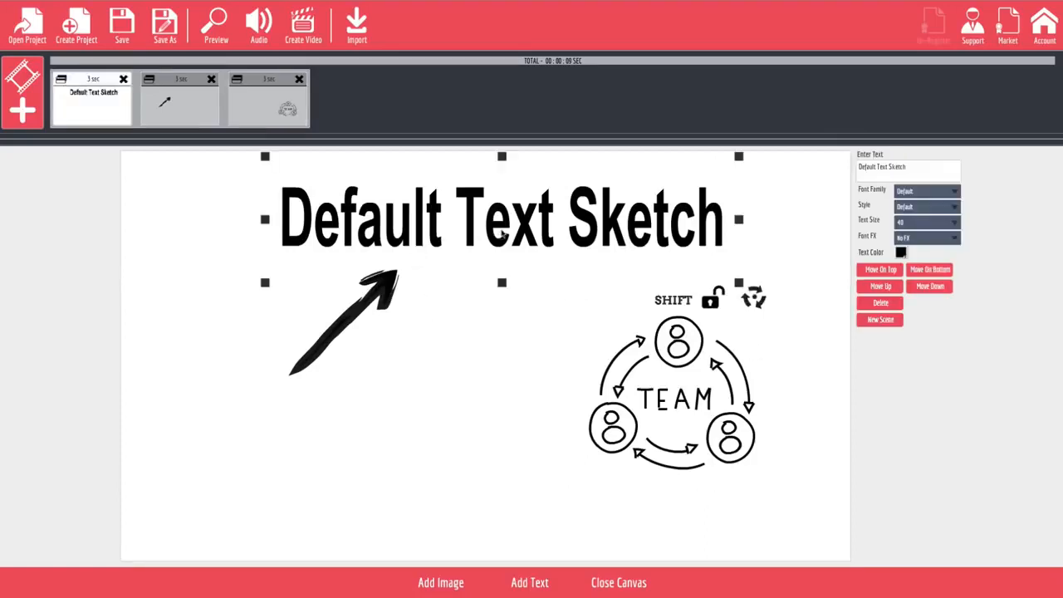
{"action": "left_click", "coordinate": [941, 193]}
{"action": "left_click", "coordinate": [914, 236]}
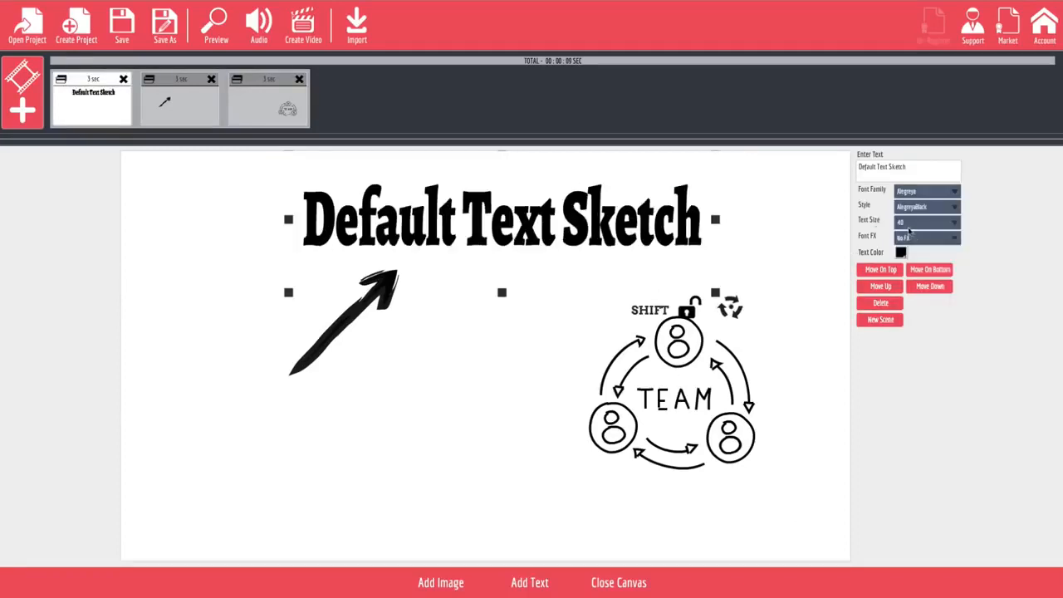
Try the Dark Bloom, Light Bloom, Soften Shadow and Black Clone Shift 2 font effects on the heading and restore No FX.
{"action": "left_click", "coordinate": [915, 239]}
{"action": "left_click", "coordinate": [921, 283]}
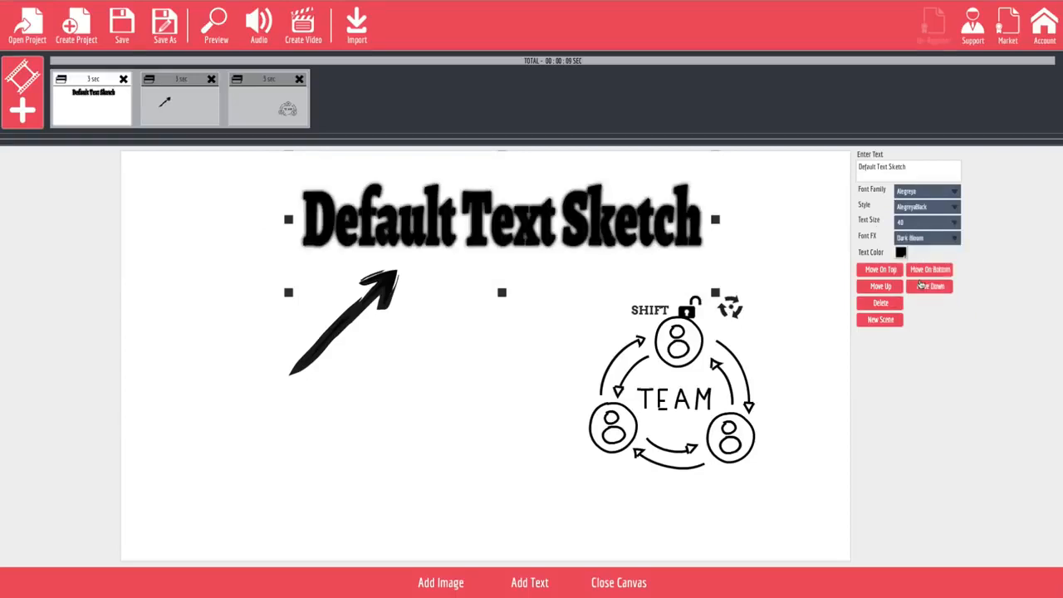
{"action": "left_click", "coordinate": [929, 237]}
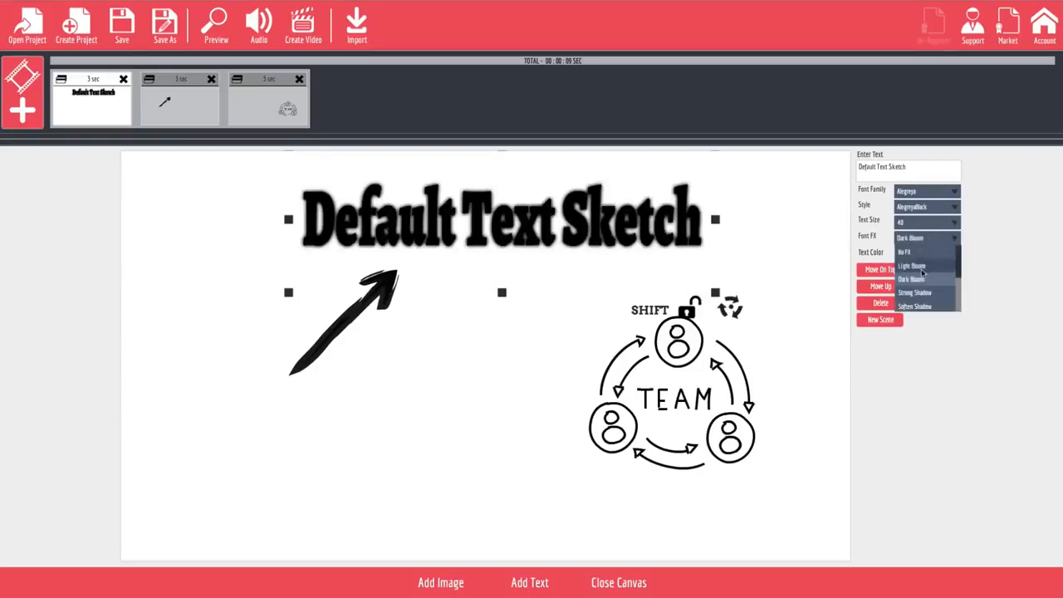
{"action": "left_click", "coordinate": [923, 271]}
{"action": "left_click", "coordinate": [928, 241]}
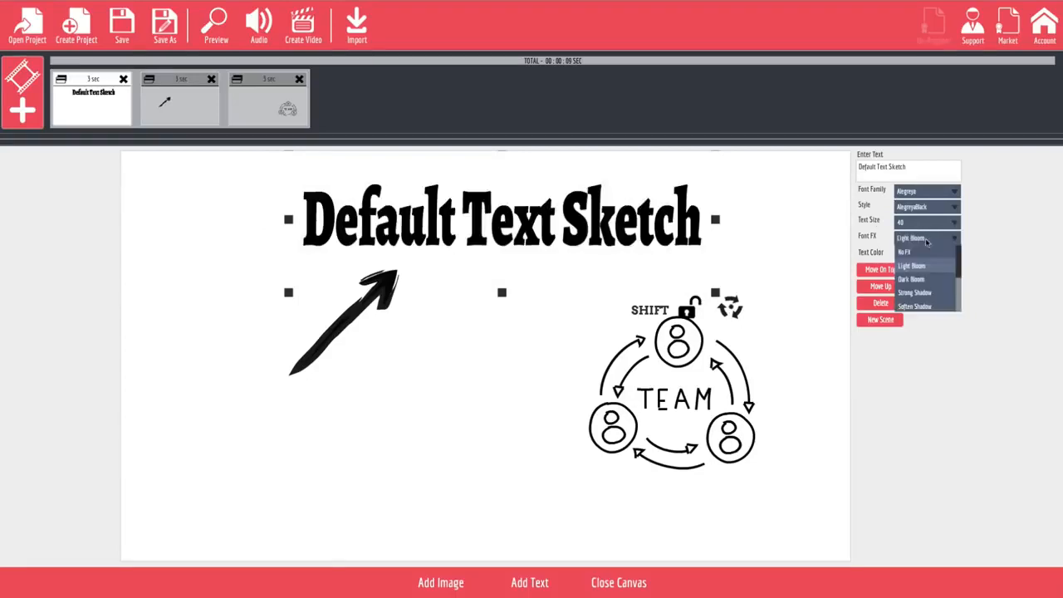
{"action": "left_click", "coordinate": [926, 306]}
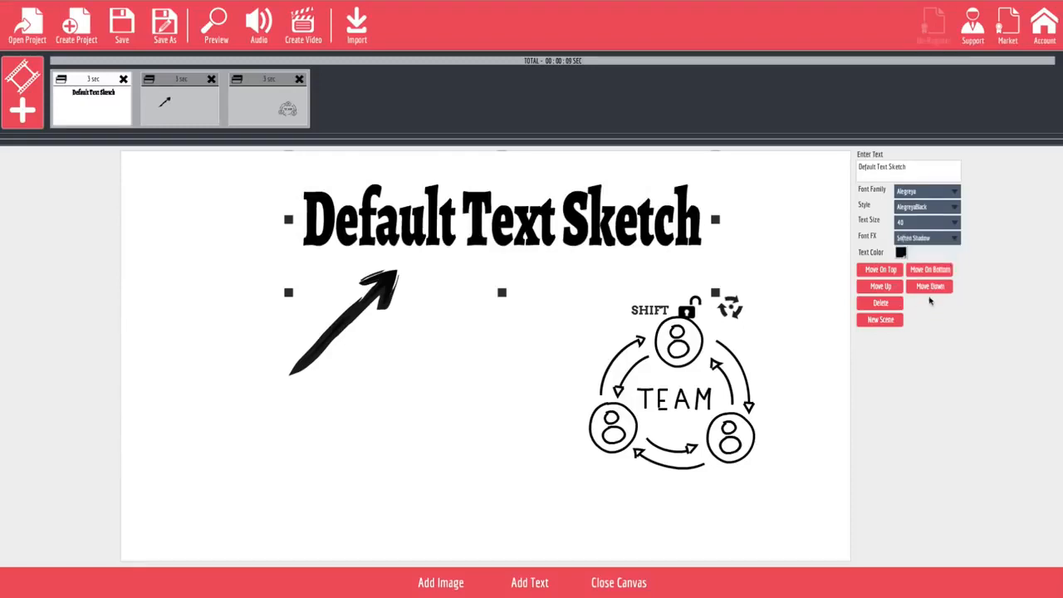
{"action": "left_click", "coordinate": [926, 239]}
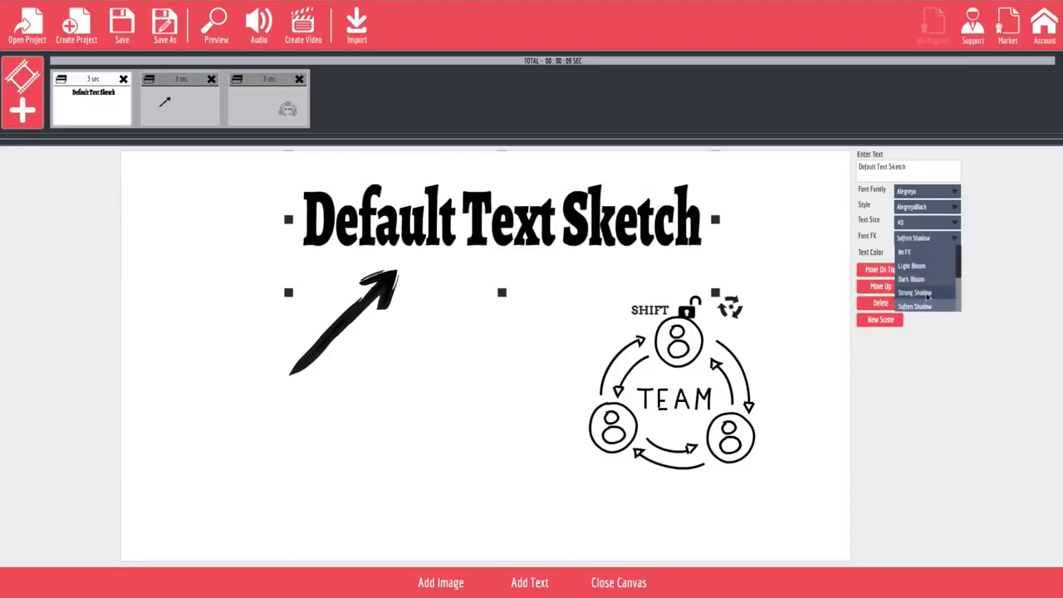
{"action": "scroll", "coordinate": [927, 299], "scroll_direction": "down", "scroll_amount": 3}
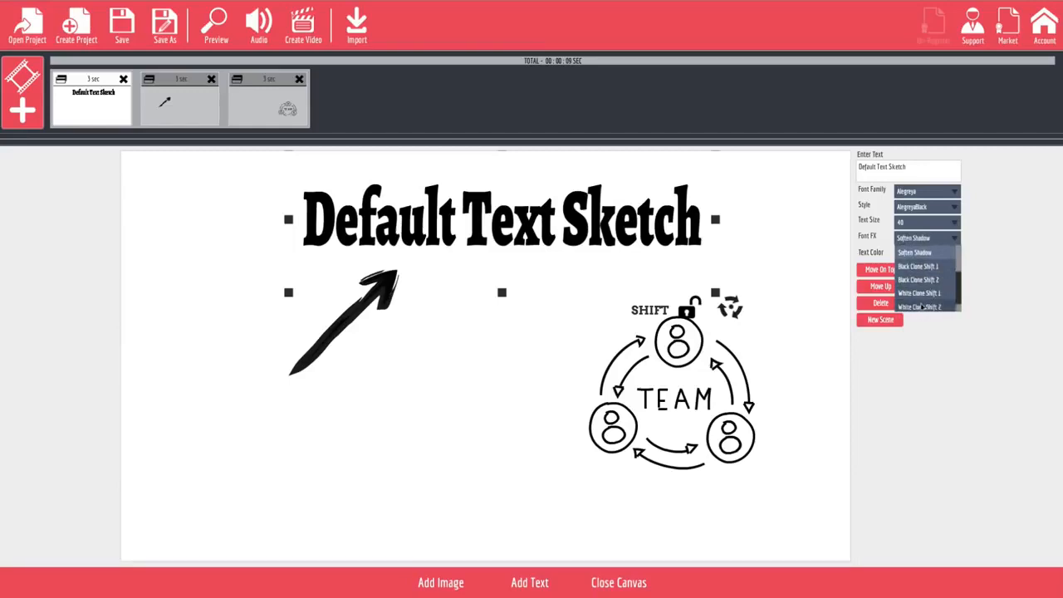
{"action": "left_click", "coordinate": [924, 284]}
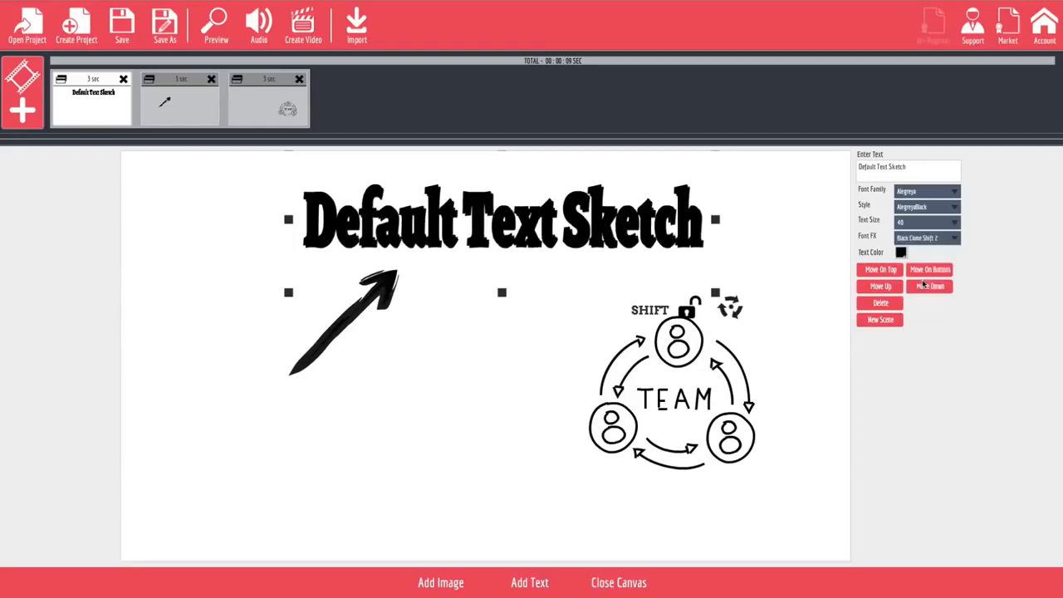
{"action": "left_click", "coordinate": [957, 240]}
{"action": "scroll", "coordinate": [922, 274], "scroll_direction": "up", "scroll_amount": 3}
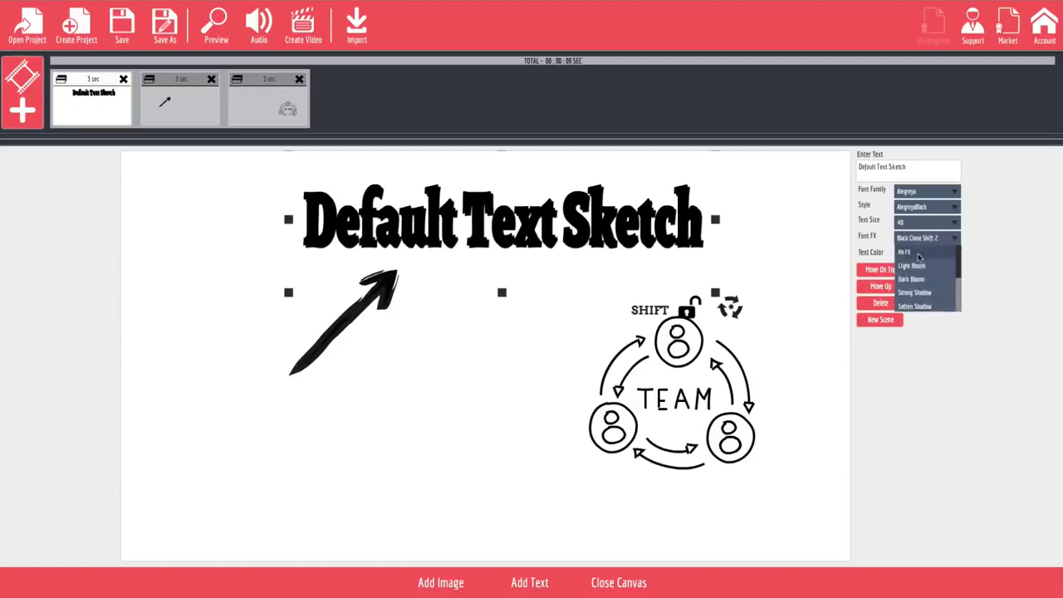
{"action": "left_click", "coordinate": [919, 258]}
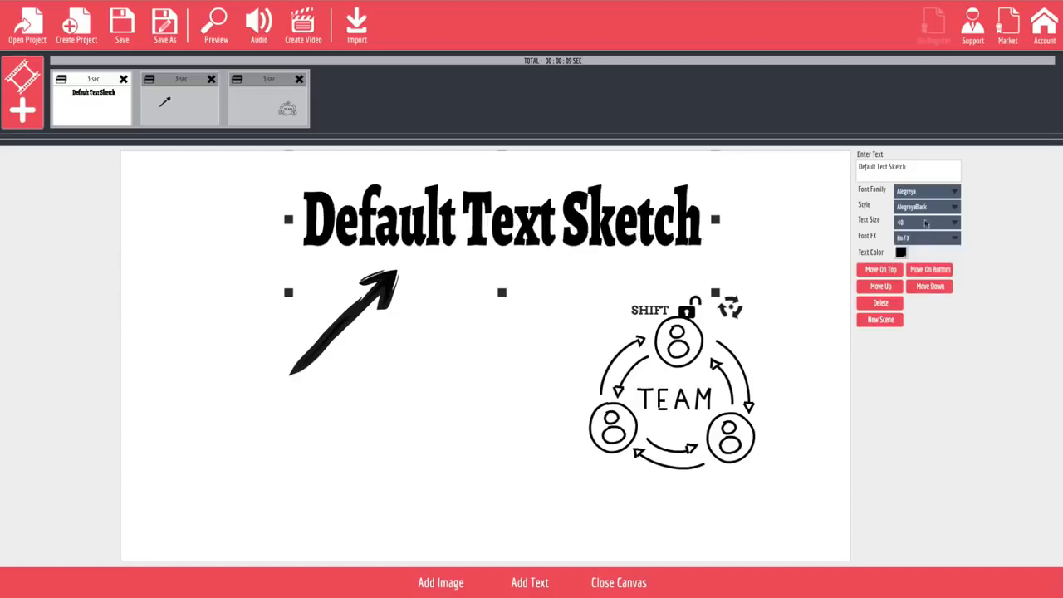
Set the heading's font style to AlegreyaBlackItalic.
{"action": "left_click", "coordinate": [926, 223]}
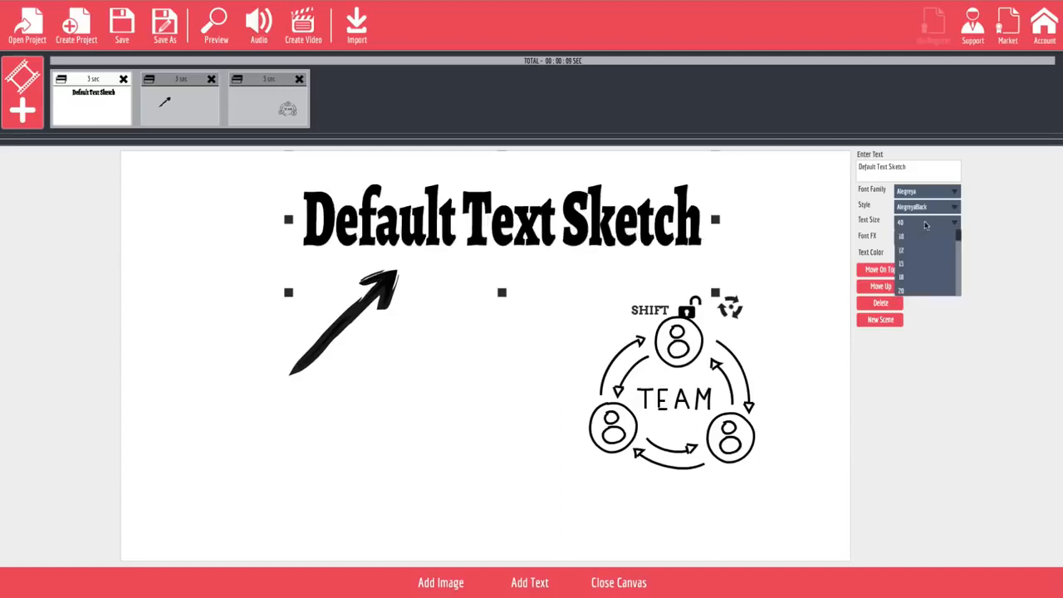
{"action": "left_click", "coordinate": [868, 215]}
{"action": "left_click", "coordinate": [926, 210]}
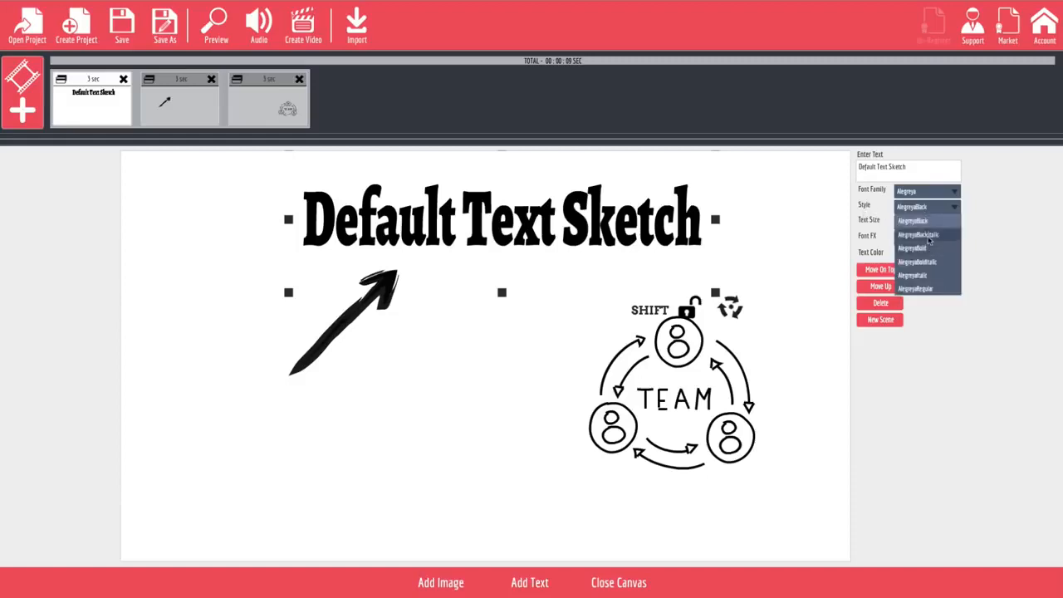
{"action": "left_click", "coordinate": [929, 240]}
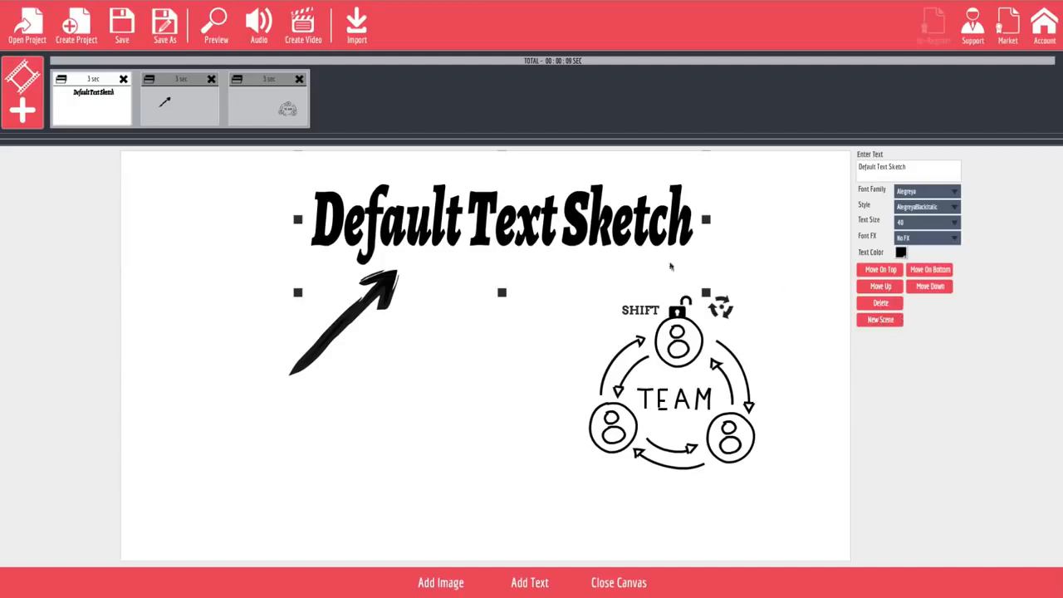
Try flipping the arrow sketch vertically and return it to its original orientation.
{"action": "left_click", "coordinate": [368, 313]}
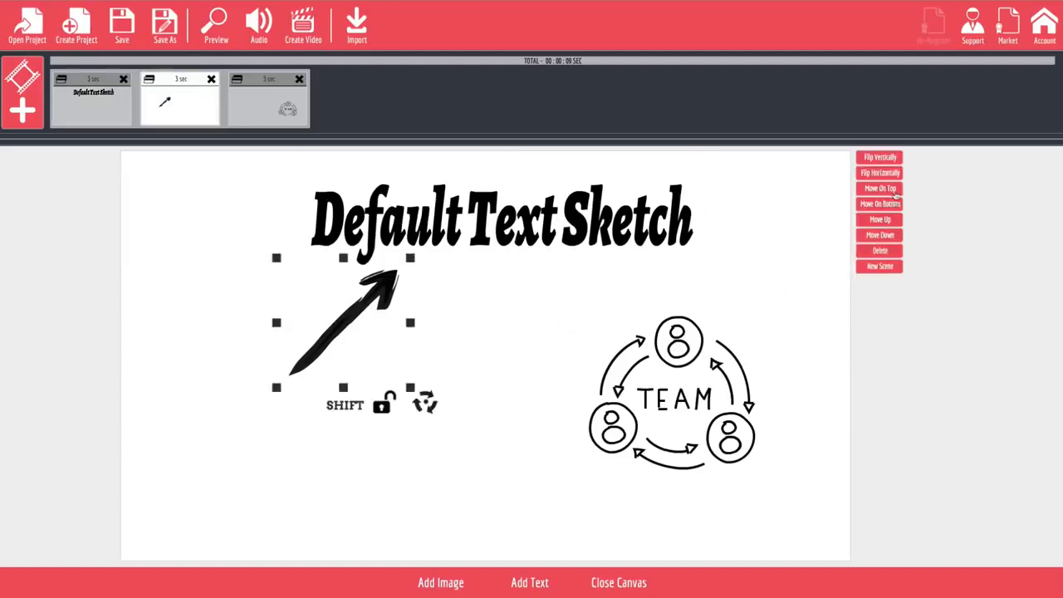
{"action": "left_click", "coordinate": [888, 161]}
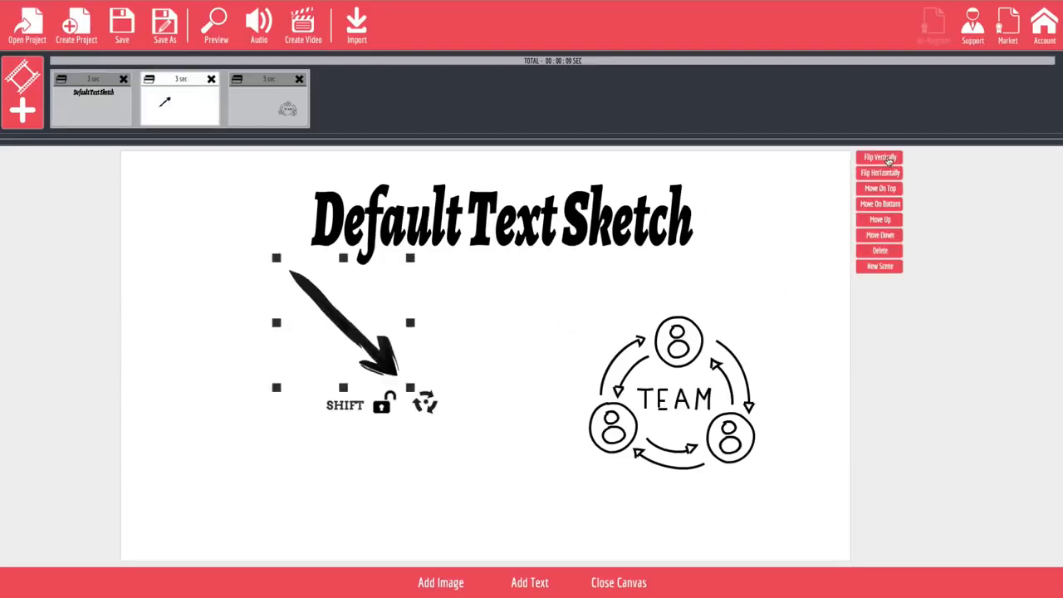
{"action": "left_click", "coordinate": [888, 159]}
{"action": "left_click", "coordinate": [888, 159]}
{"action": "left_click", "coordinate": [888, 160]}
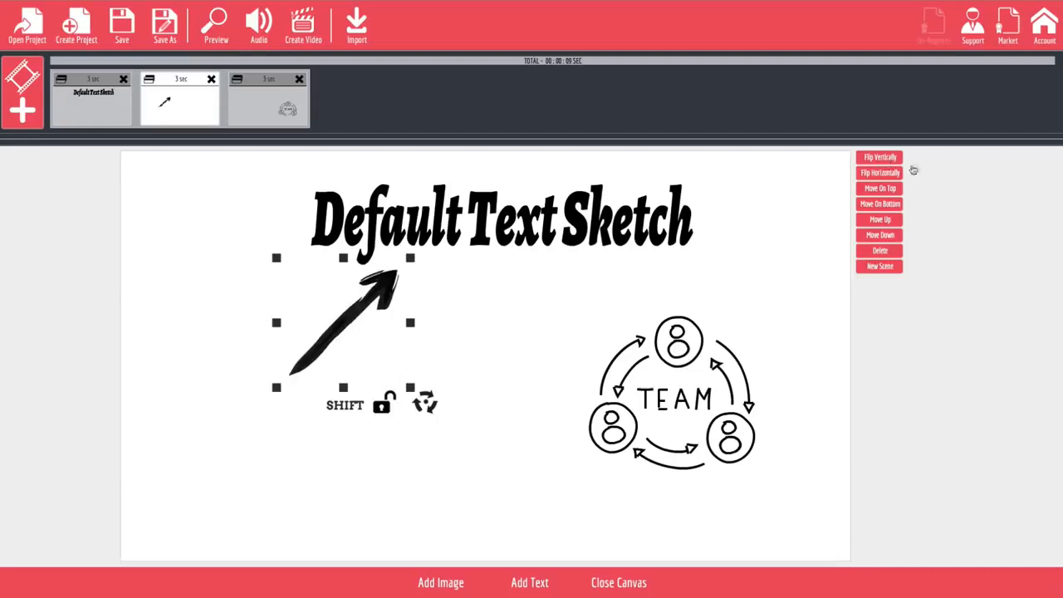
Try flipping the arrow sketch horizontally and return it to its original orientation.
{"action": "left_click", "coordinate": [895, 173]}
{"action": "left_click", "coordinate": [895, 173]}
Move the TEAM image slightly up and to the left on the canvas, and close the canvas.
{"action": "left_click", "coordinate": [714, 378]}
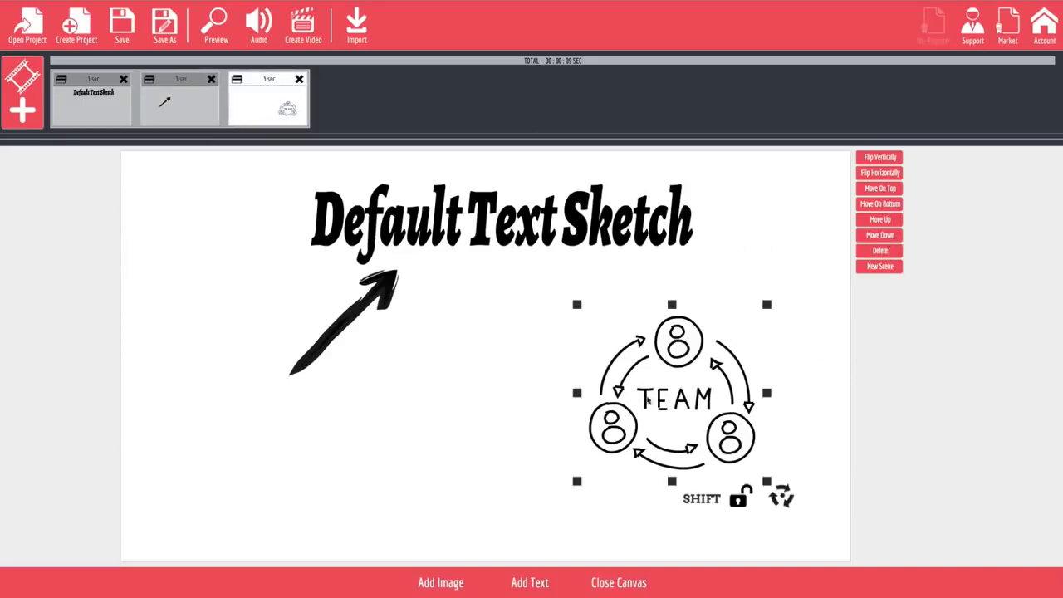
{"action": "left_click_drag", "start_coordinate": [649, 377], "coordinate": [652, 352]}
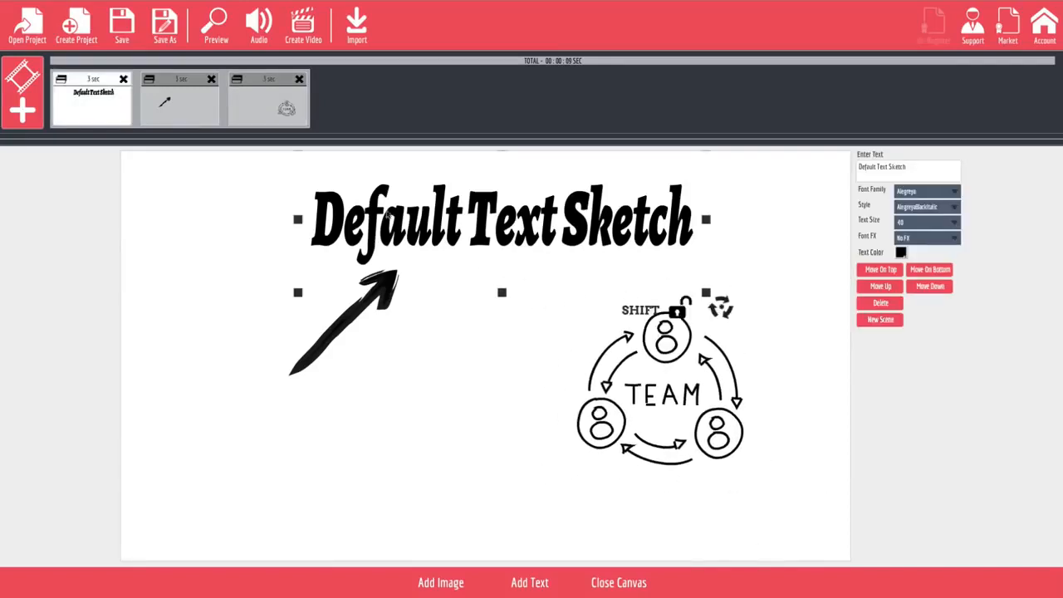
{"action": "left_click", "coordinate": [619, 583]}
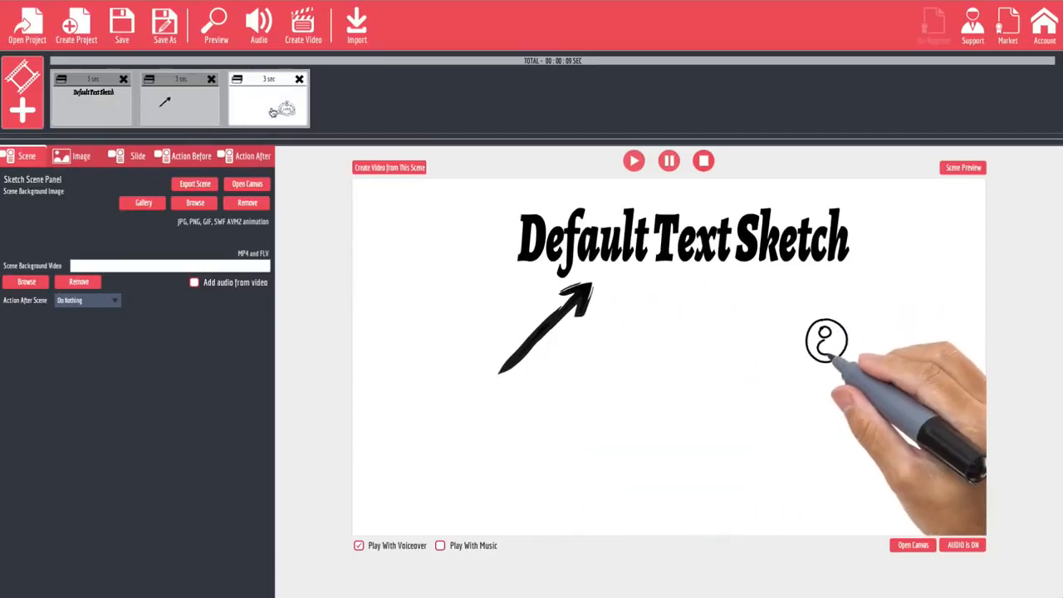
Try the Free Auto Insurance MP4 from the BestQuotes folder as the scene background video, view it across the slides, and remove it.
{"action": "left_click", "coordinate": [107, 108]}
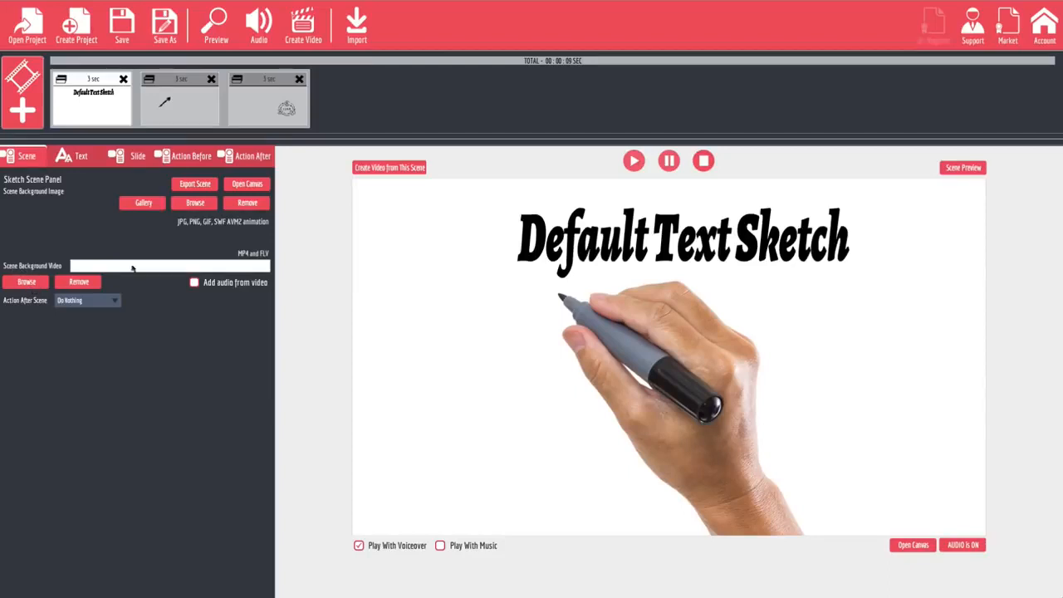
{"action": "left_click", "coordinate": [28, 282]}
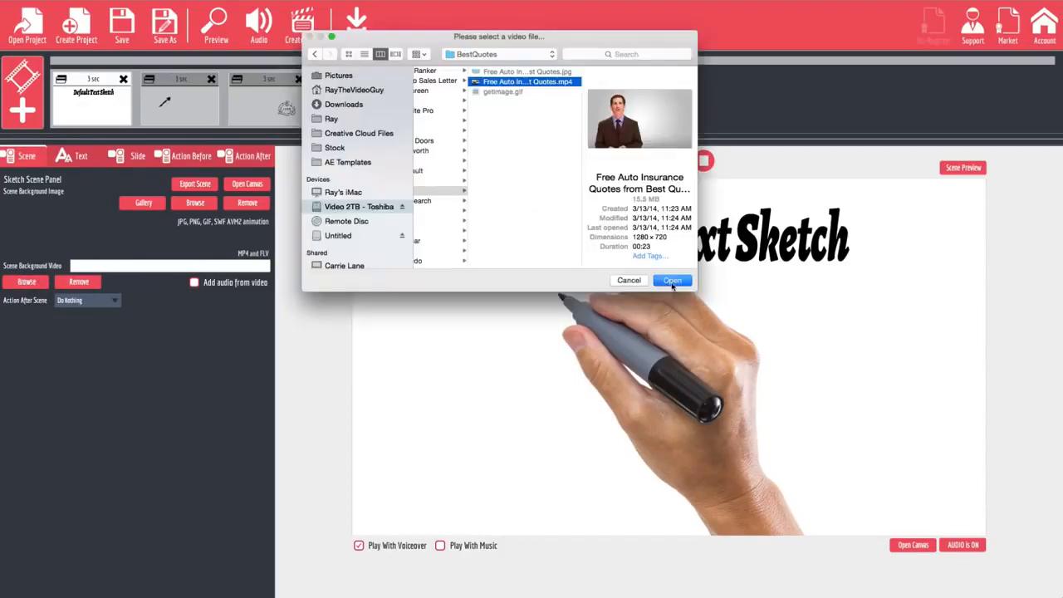
{"action": "left_click", "coordinate": [673, 282]}
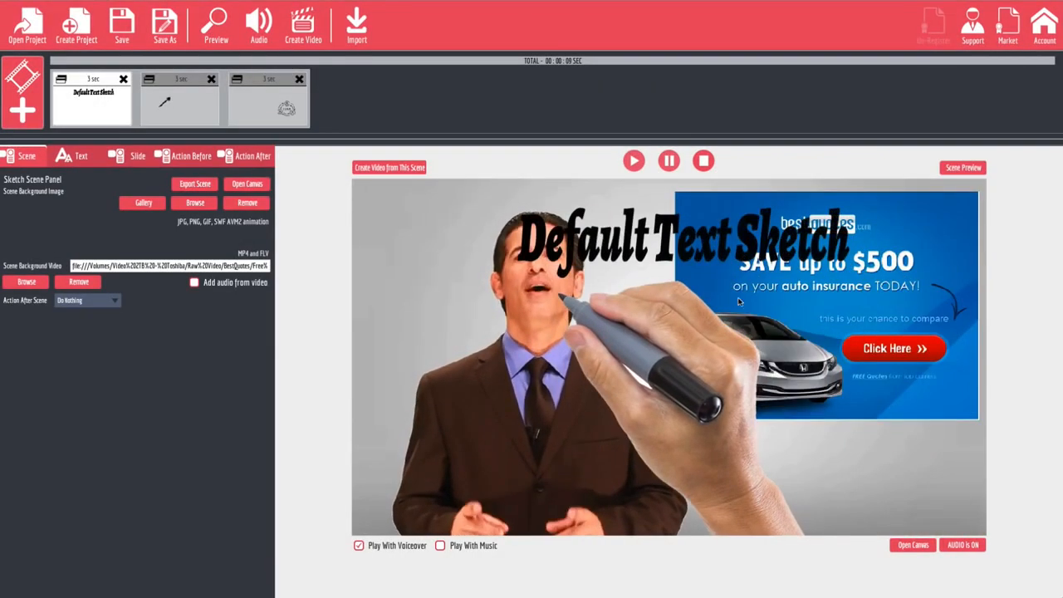
{"action": "left_click", "coordinate": [190, 114]}
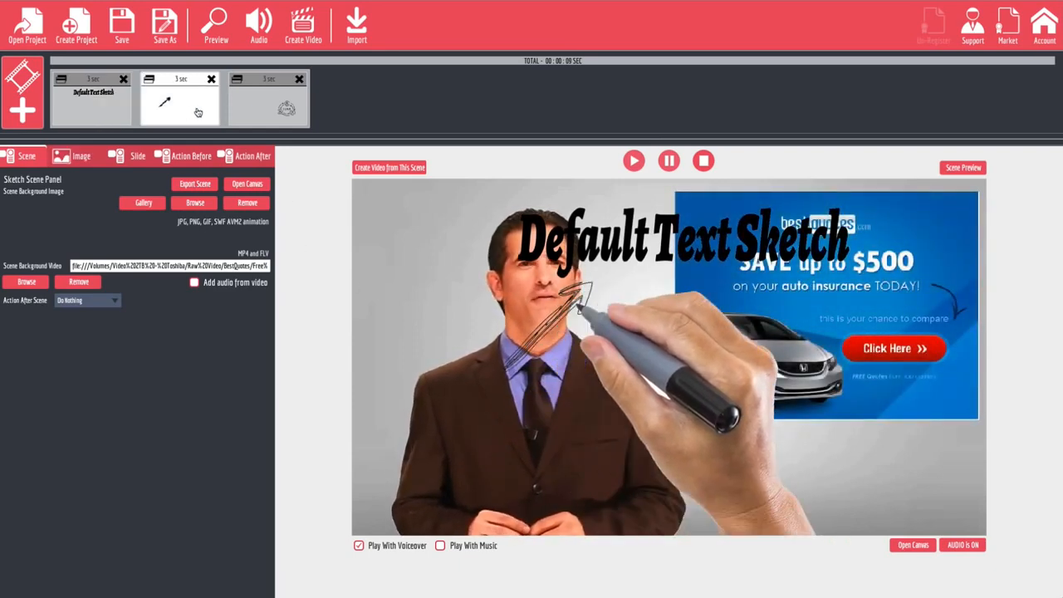
{"action": "left_click", "coordinate": [267, 103]}
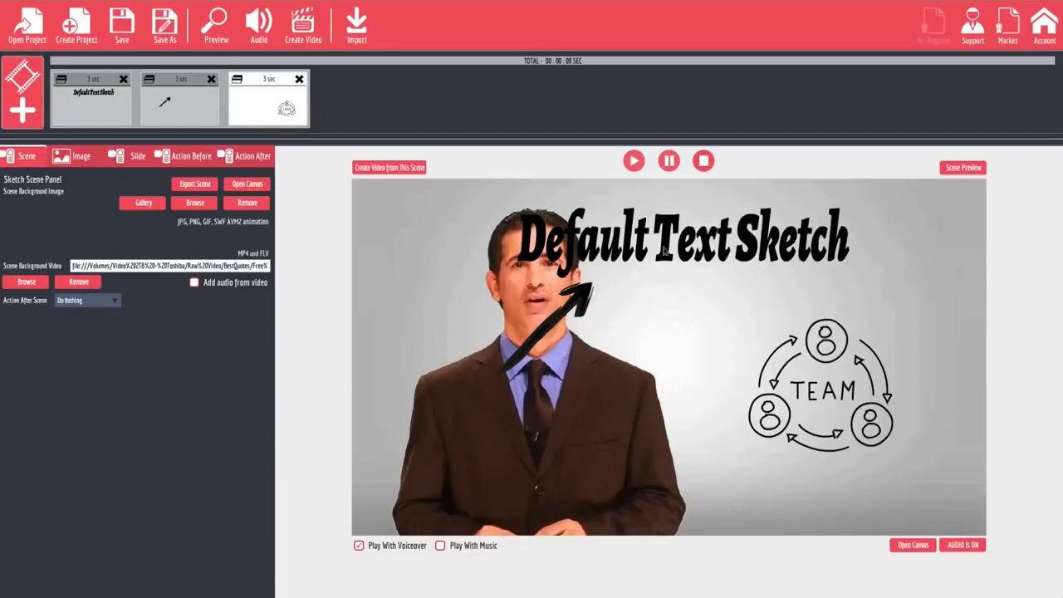
{"action": "left_click", "coordinate": [79, 282]}
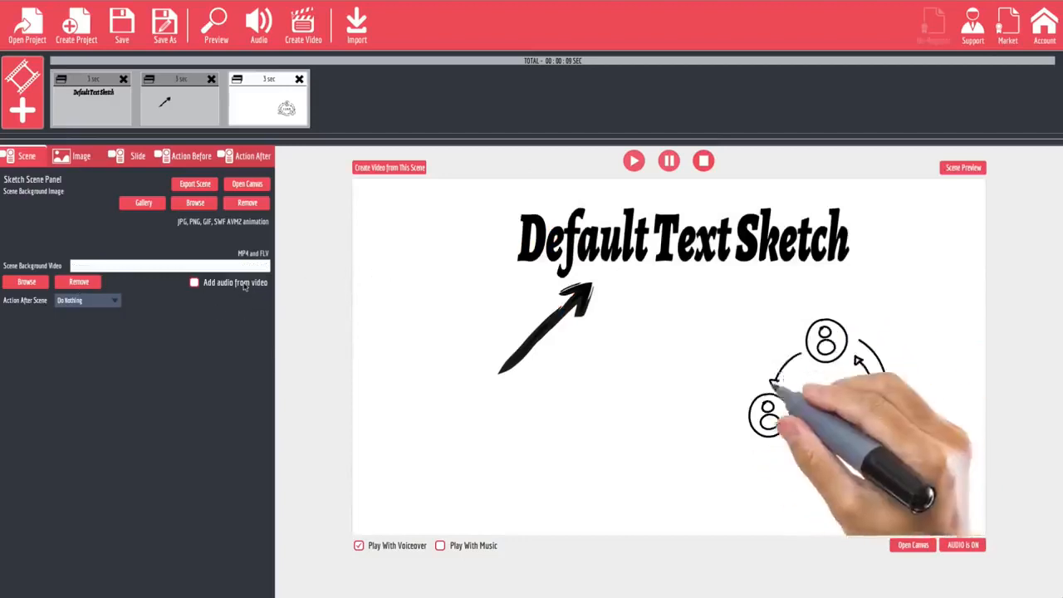
Try vertical and horizontal flips on the arrow slide's image and return it to its original orientation.
{"action": "left_click", "coordinate": [163, 111]}
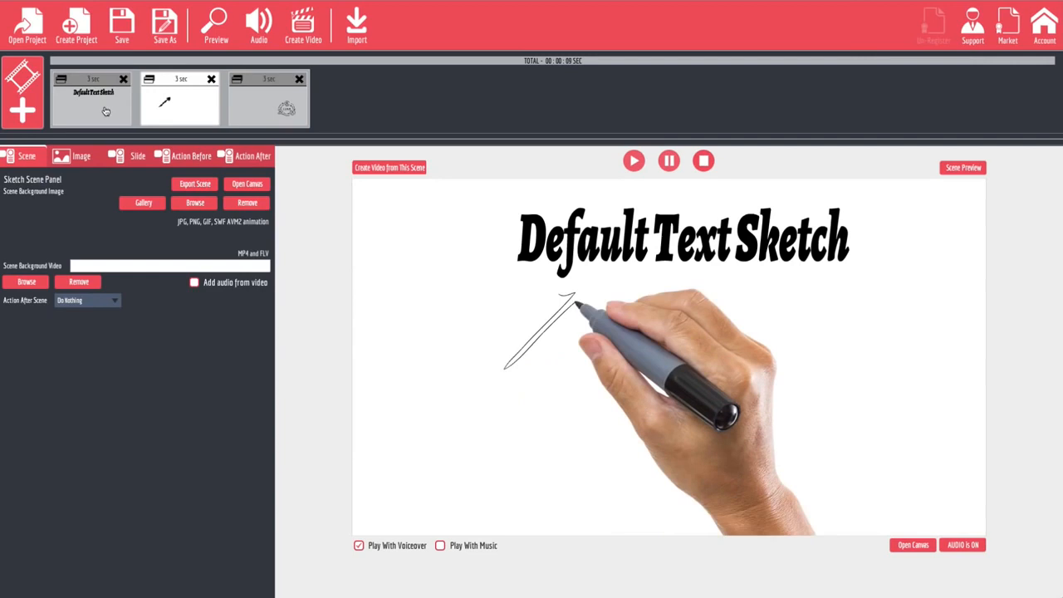
{"action": "left_click", "coordinate": [73, 158]}
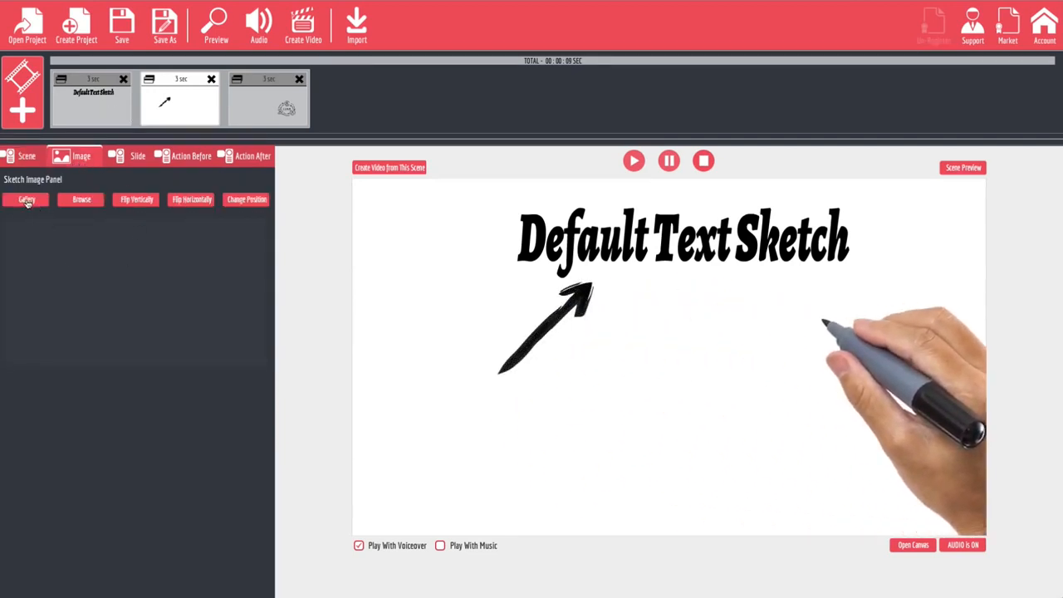
{"action": "left_click", "coordinate": [139, 202]}
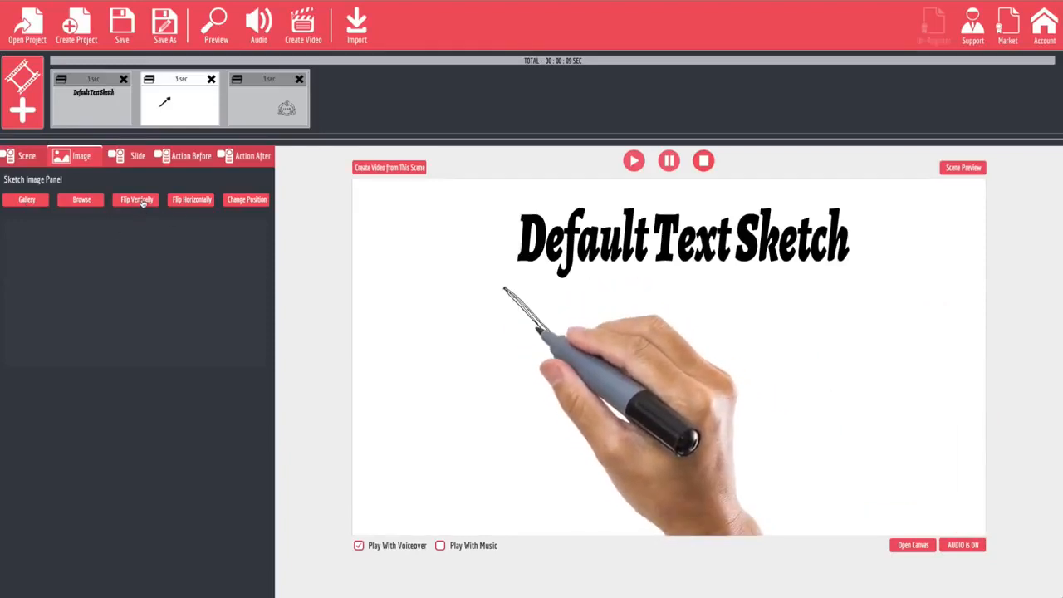
{"action": "left_click", "coordinate": [177, 202]}
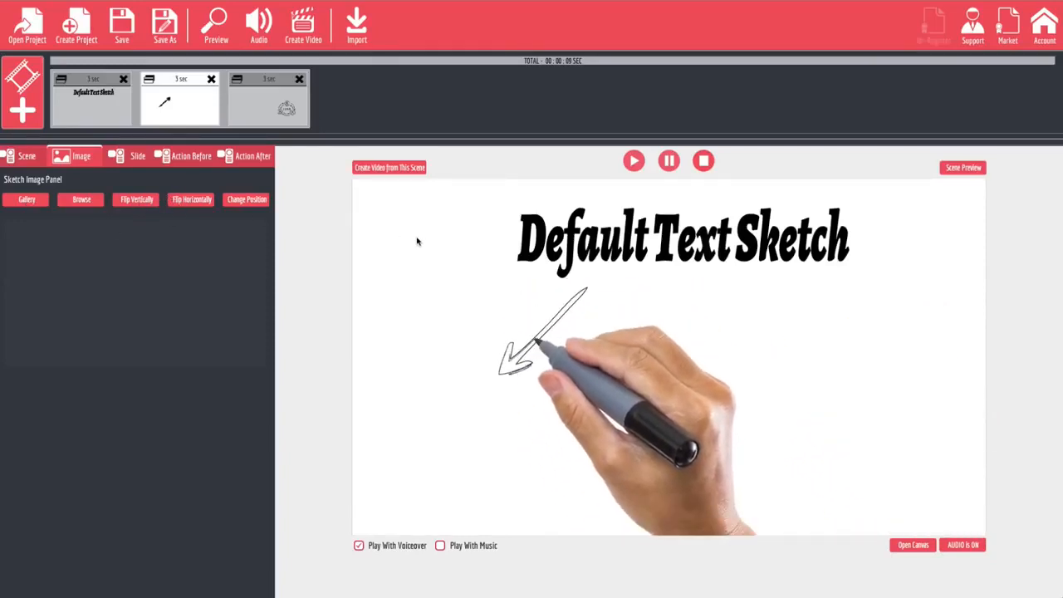
{"action": "left_click", "coordinate": [147, 204]}
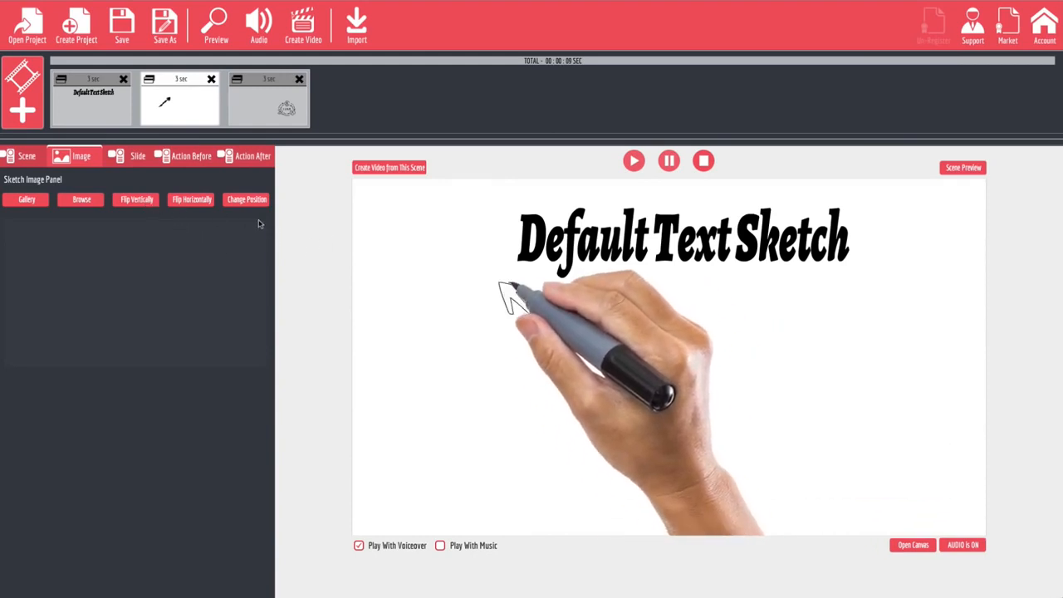
{"action": "left_click", "coordinate": [197, 206]}
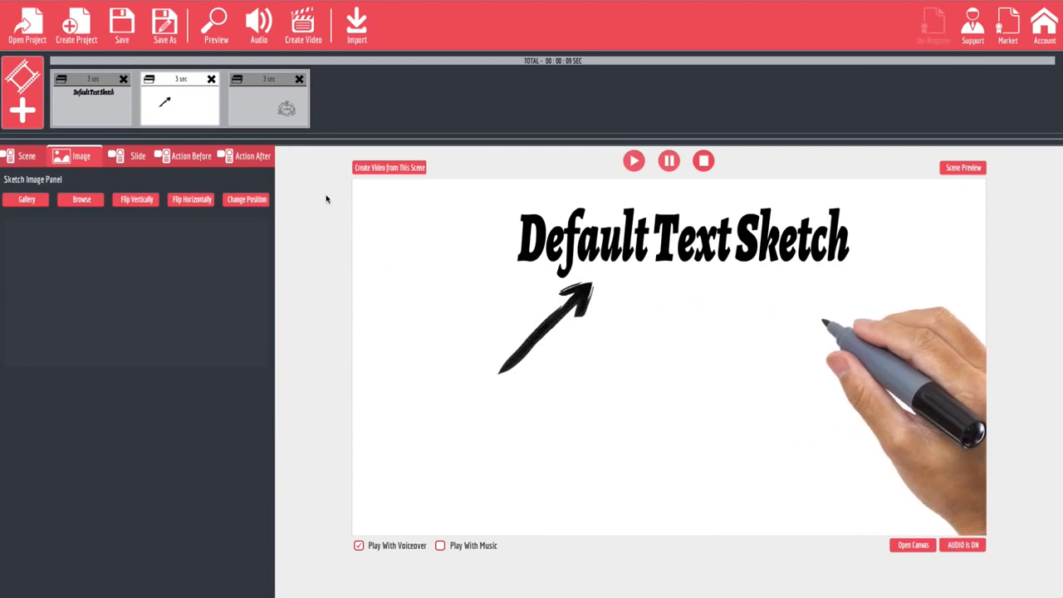
Overwrite the sketch line color with green in the arrow slide's before-action settings.
{"action": "left_click", "coordinate": [137, 157]}
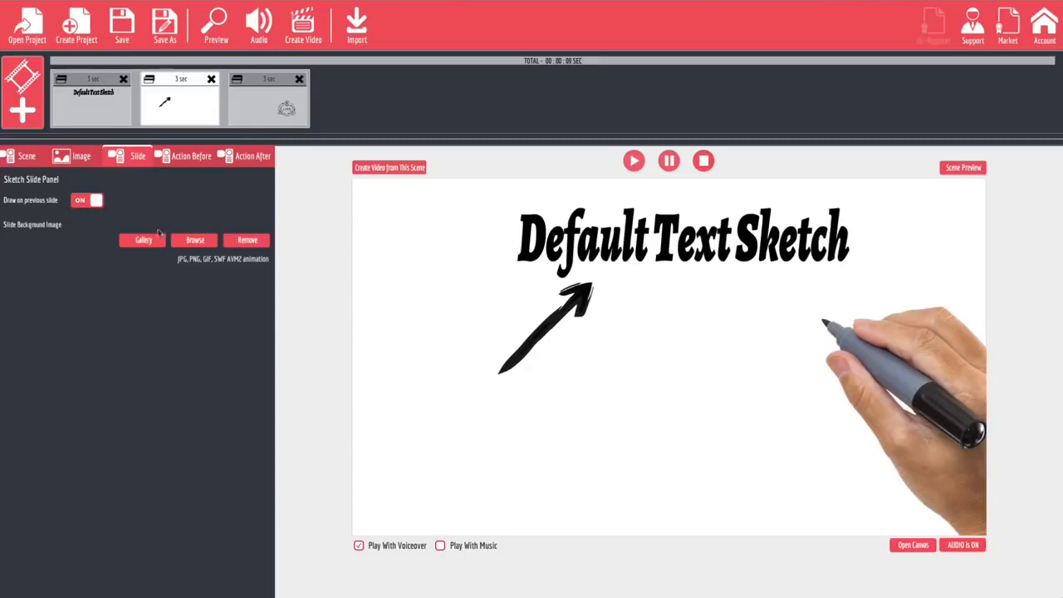
{"action": "left_click", "coordinate": [184, 162]}
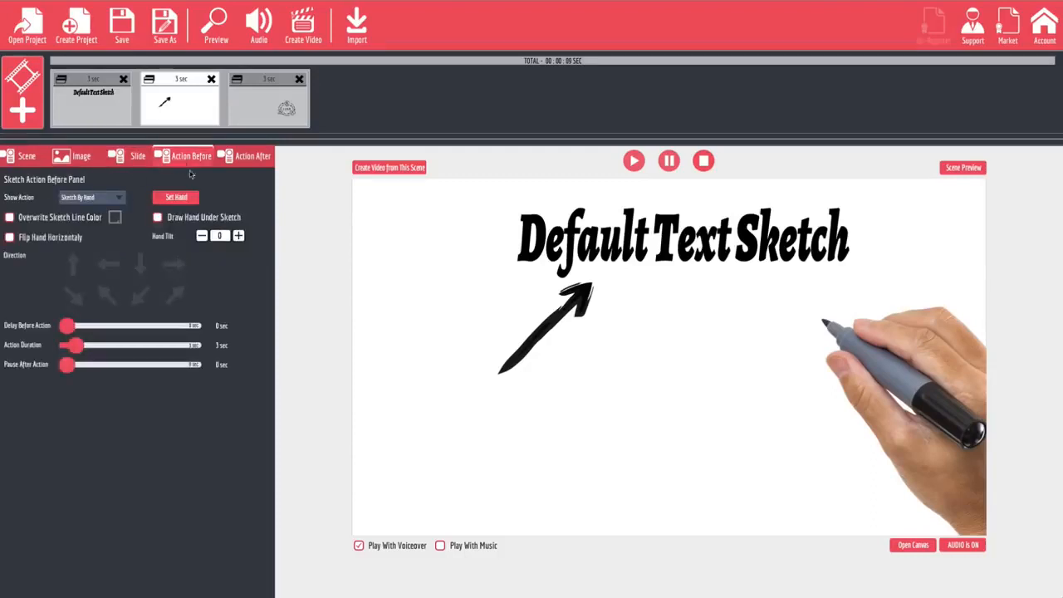
{"action": "left_click", "coordinate": [250, 161]}
{"action": "left_click", "coordinate": [193, 159]}
{"action": "left_click", "coordinate": [10, 217]}
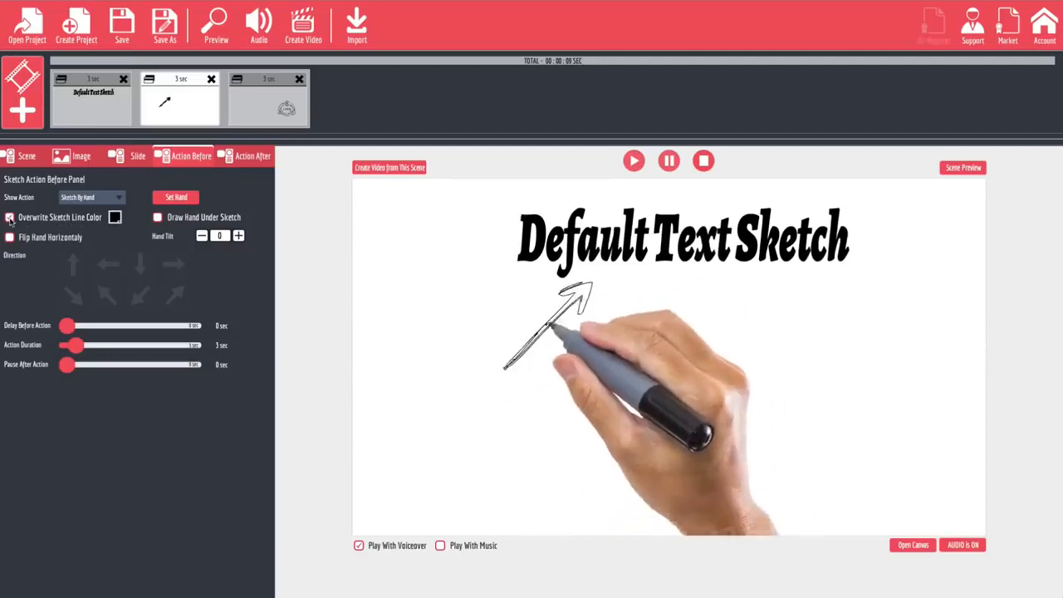
{"action": "left_click", "coordinate": [114, 217]}
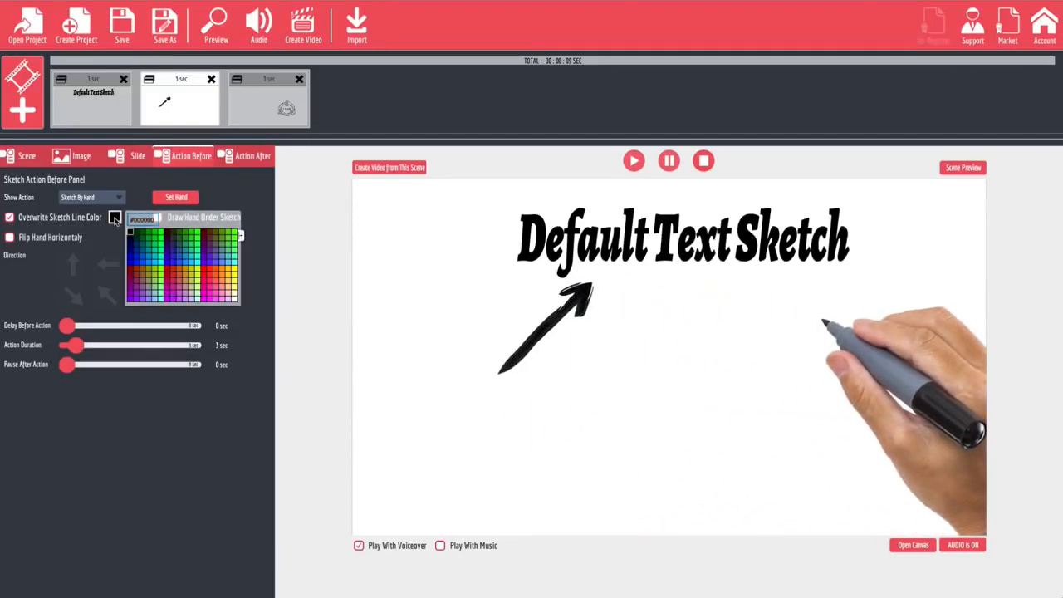
{"action": "left_click", "coordinate": [178, 246]}
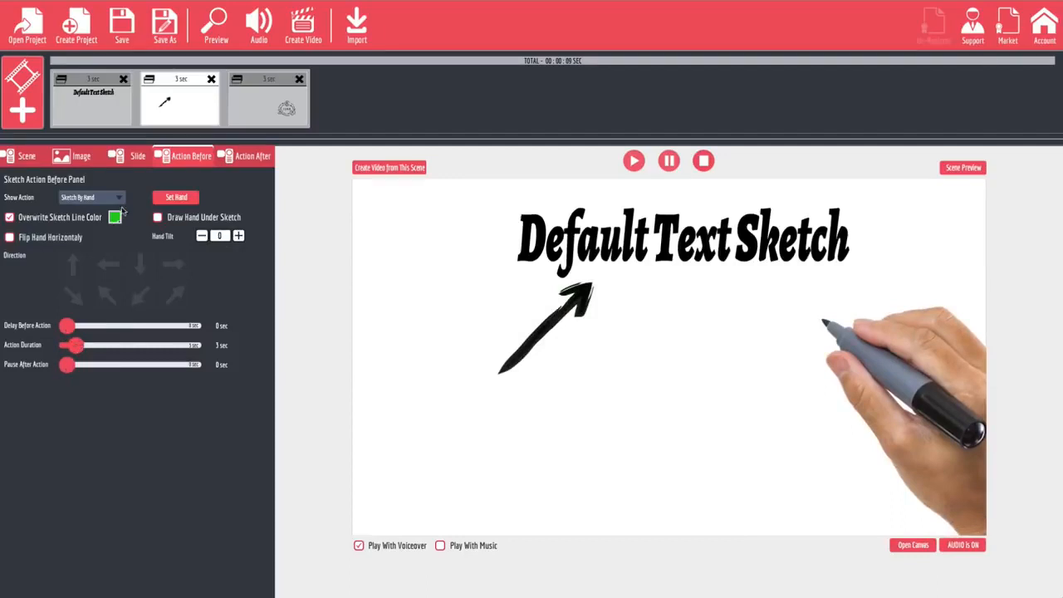
Try the Sketch, Fade In and Fly In show actions on the arrow slide.
{"action": "left_click", "coordinate": [121, 198]}
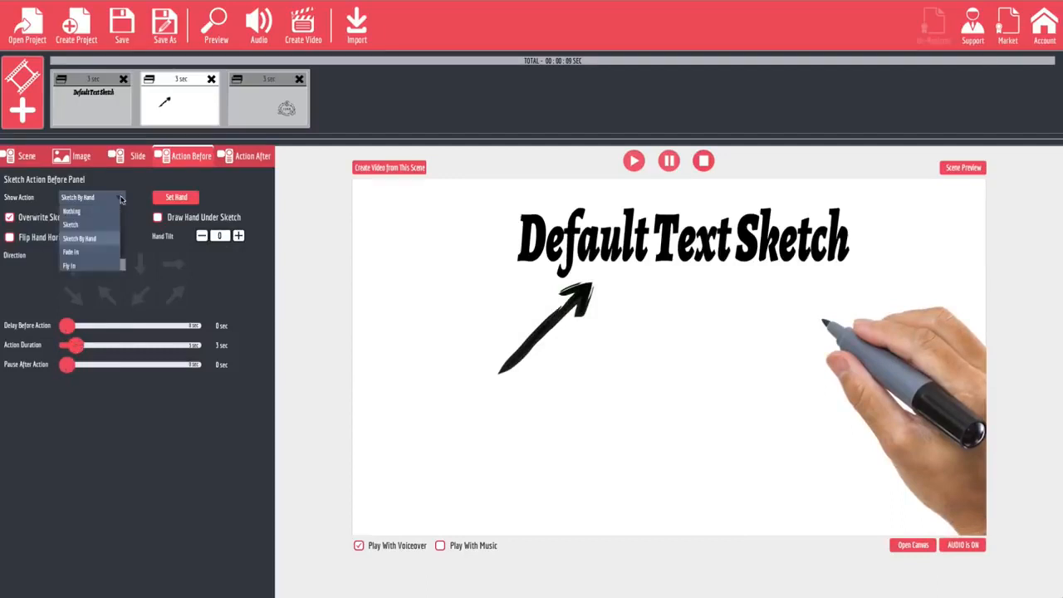
{"action": "left_click", "coordinate": [81, 225]}
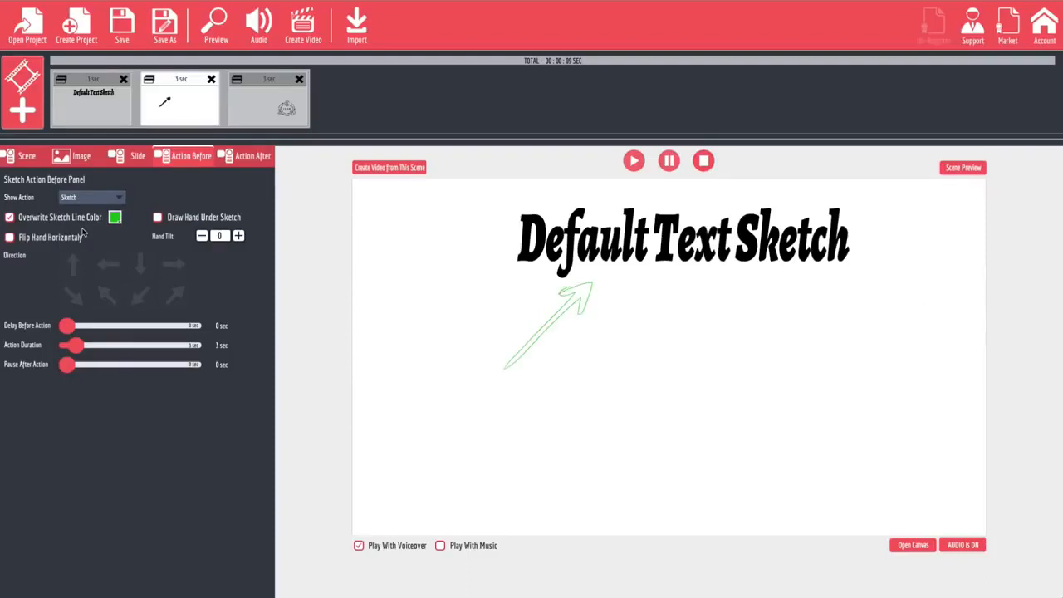
{"action": "left_click", "coordinate": [94, 197]}
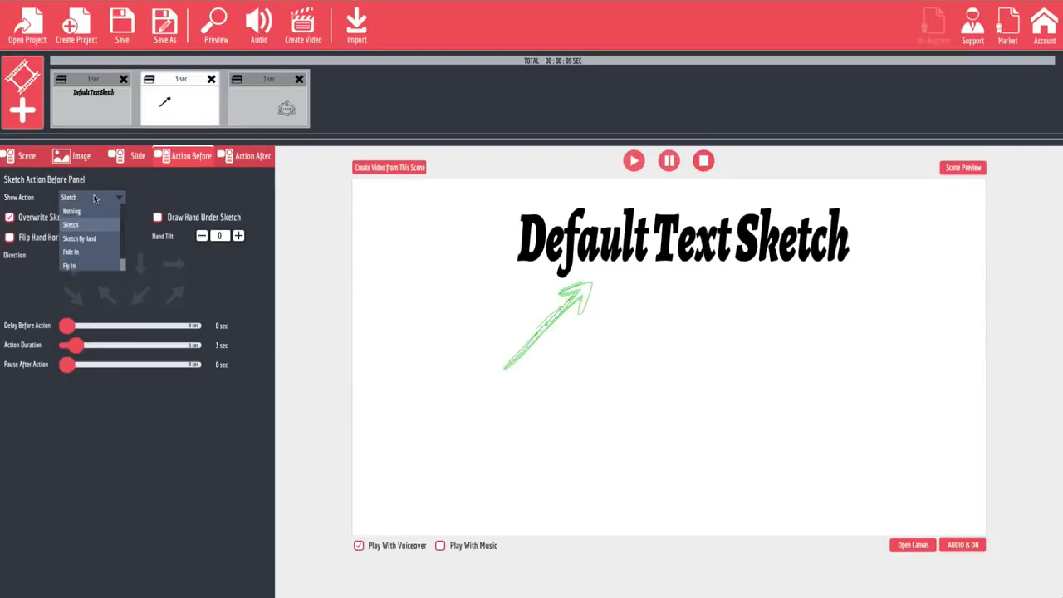
{"action": "left_click", "coordinate": [84, 255]}
{"action": "left_click", "coordinate": [94, 201]}
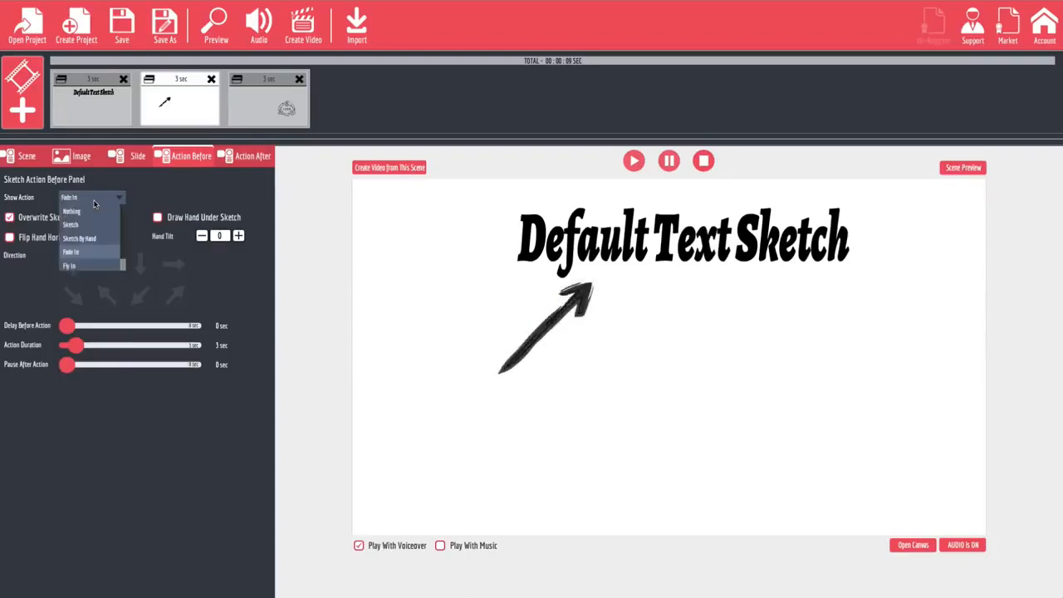
{"action": "left_click", "coordinate": [86, 264]}
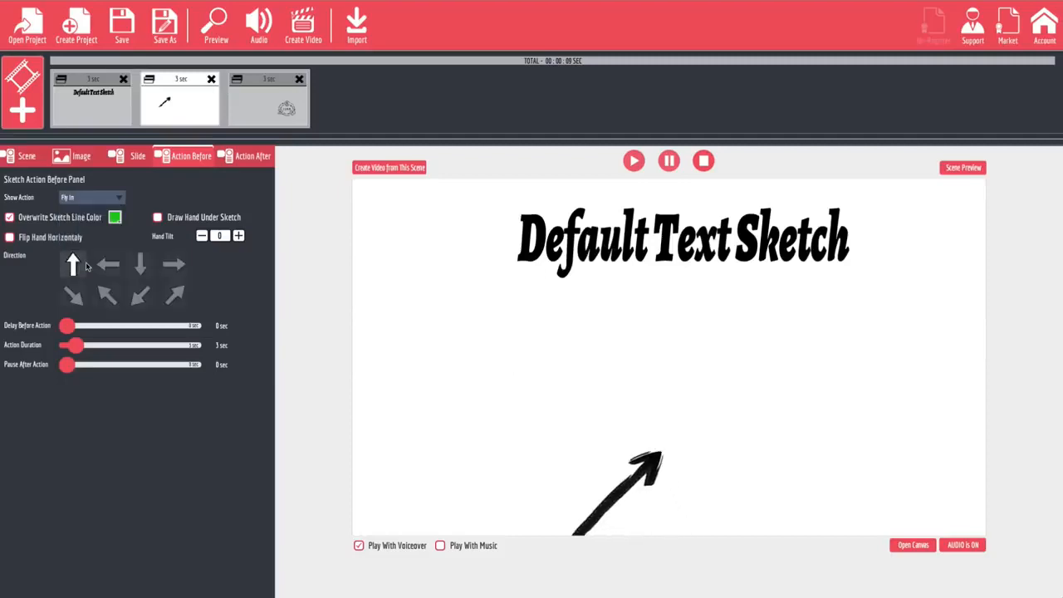
Try the Fly In By Hand show action on the arrow slide with a dark-skinned hand from the Drag Hands Gallery.
{"action": "left_click", "coordinate": [117, 200]}
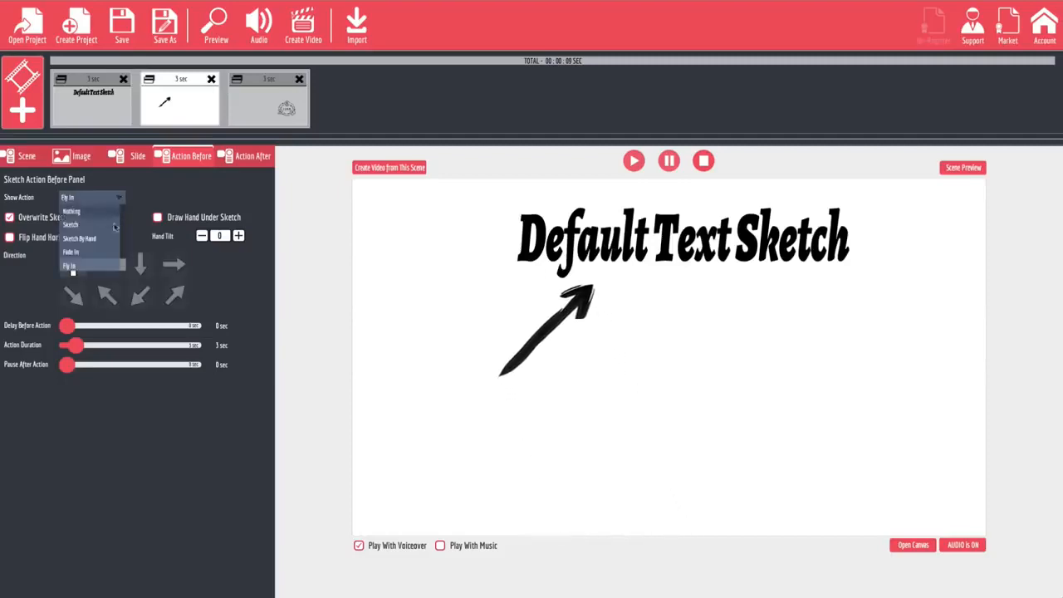
{"action": "scroll", "coordinate": [101, 238], "scroll_direction": "down", "scroll_amount": 1}
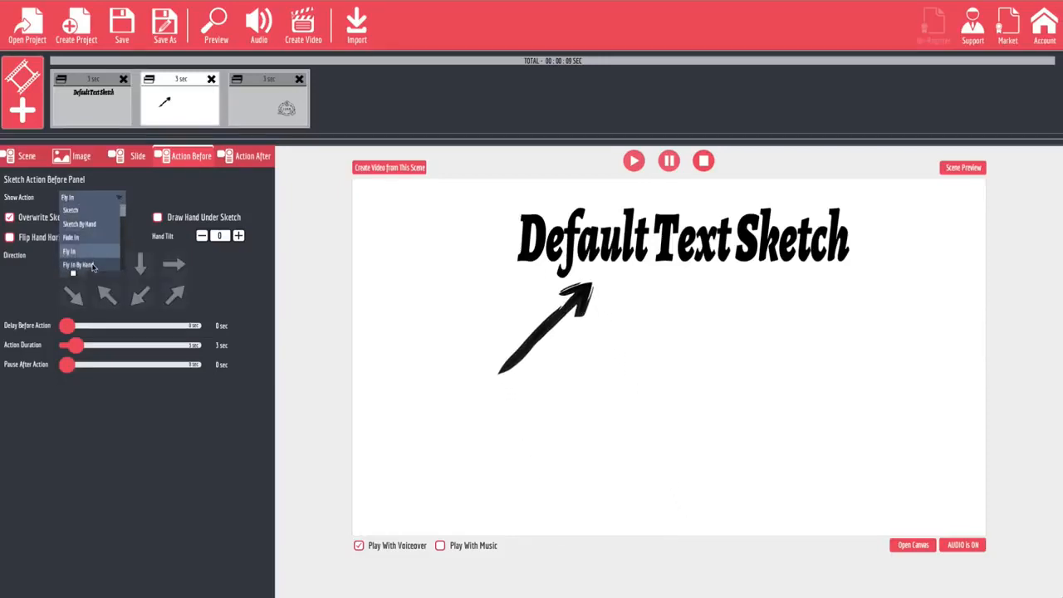
{"action": "left_click", "coordinate": [79, 264]}
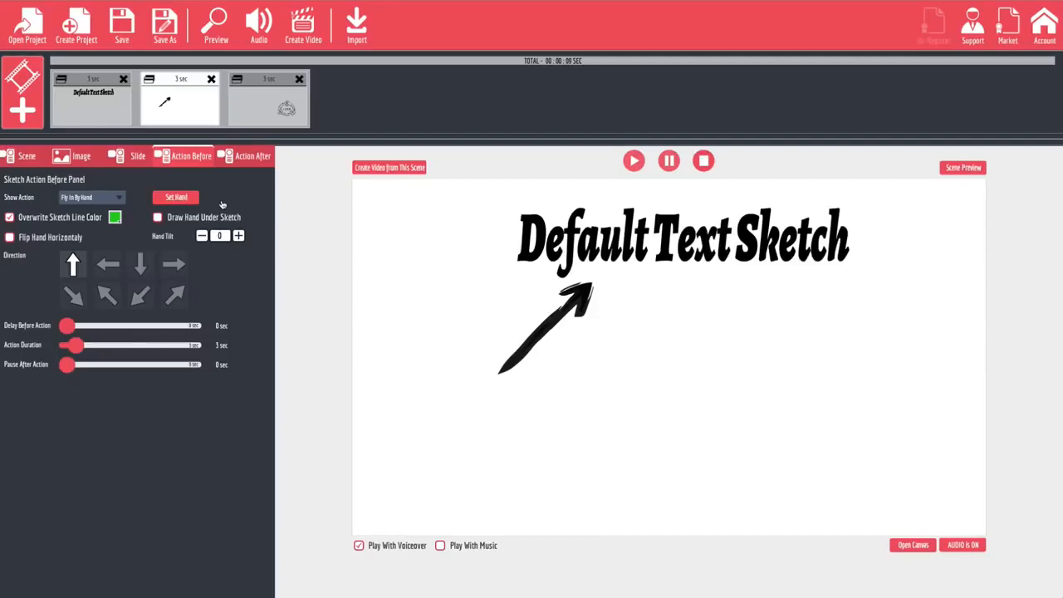
{"action": "left_click", "coordinate": [185, 200]}
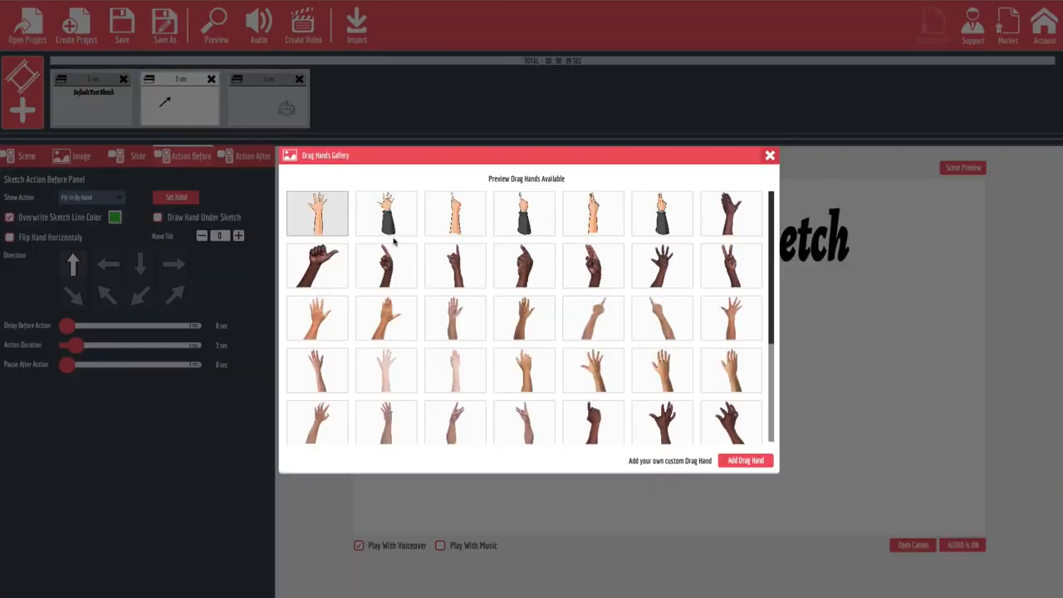
{"action": "scroll", "coordinate": [597, 293], "scroll_direction": "down", "scroll_amount": 3}
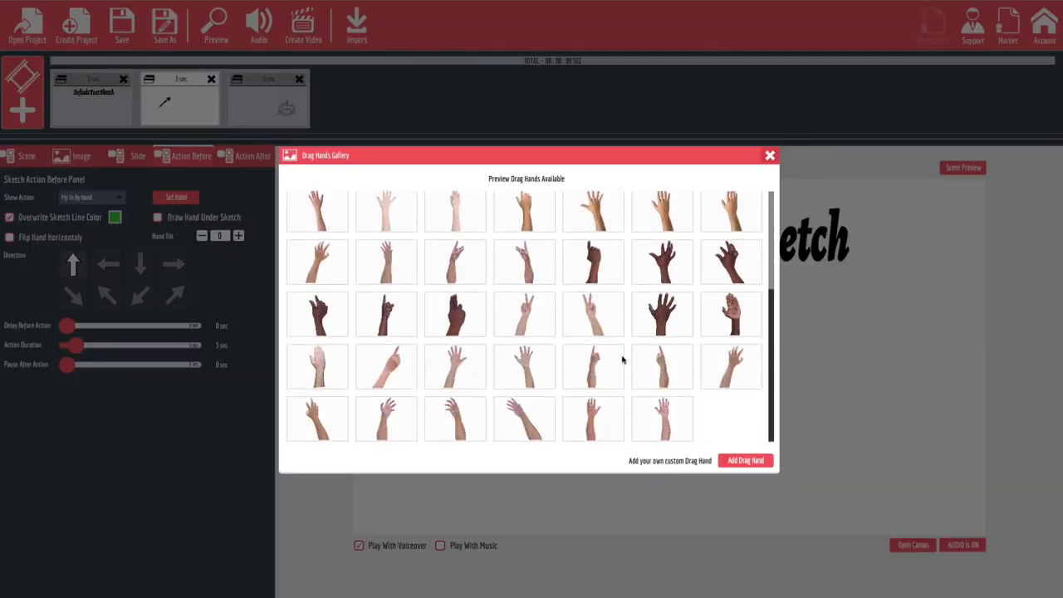
{"action": "scroll", "coordinate": [622, 359], "scroll_direction": "up", "scroll_amount": 4}
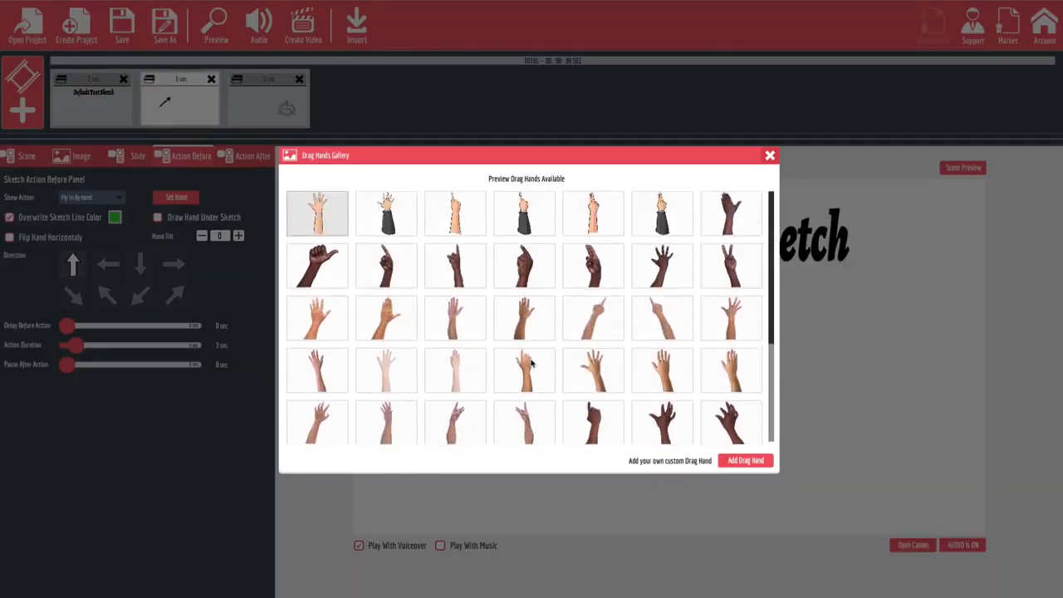
{"action": "left_click", "coordinate": [524, 267]}
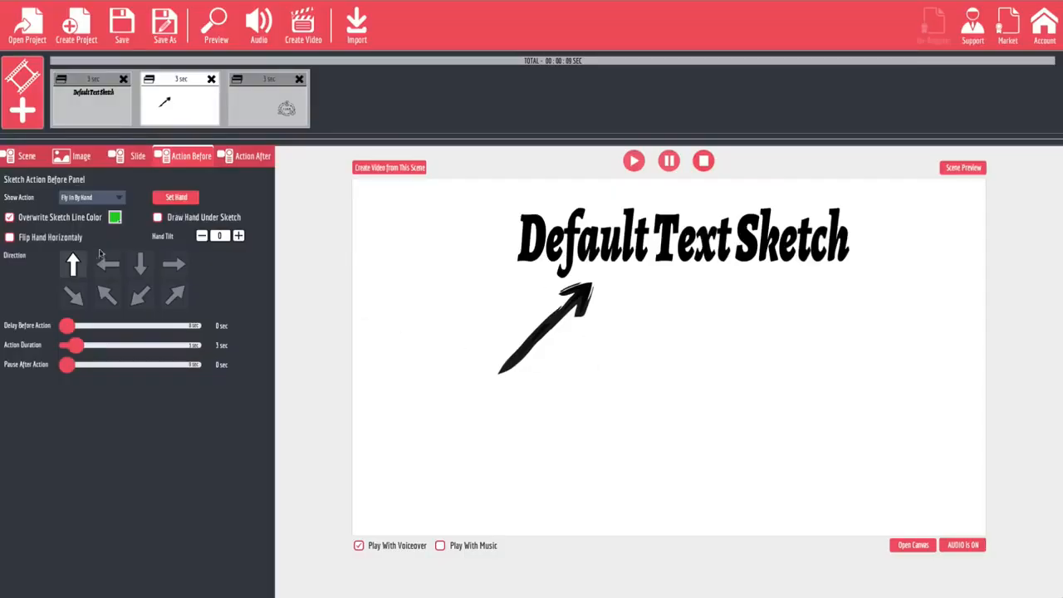
{"action": "left_click", "coordinate": [172, 120]}
Set the arrow slide's show action to Sketch By Hand with the black-marker hand from the Pen Gallery's third row, fourth column.
{"action": "left_click", "coordinate": [117, 198]}
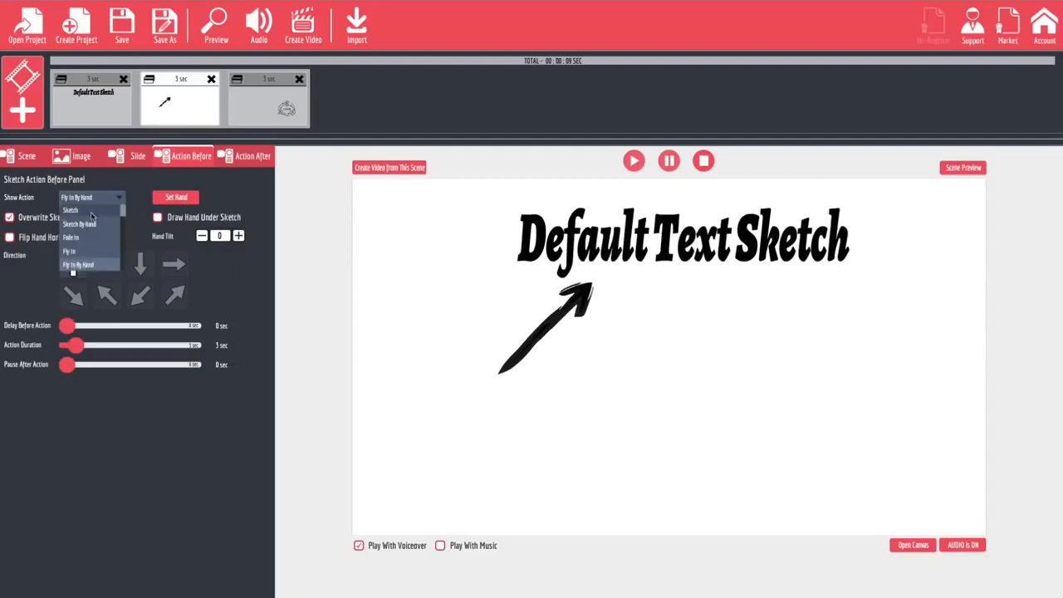
{"action": "left_click", "coordinate": [94, 221]}
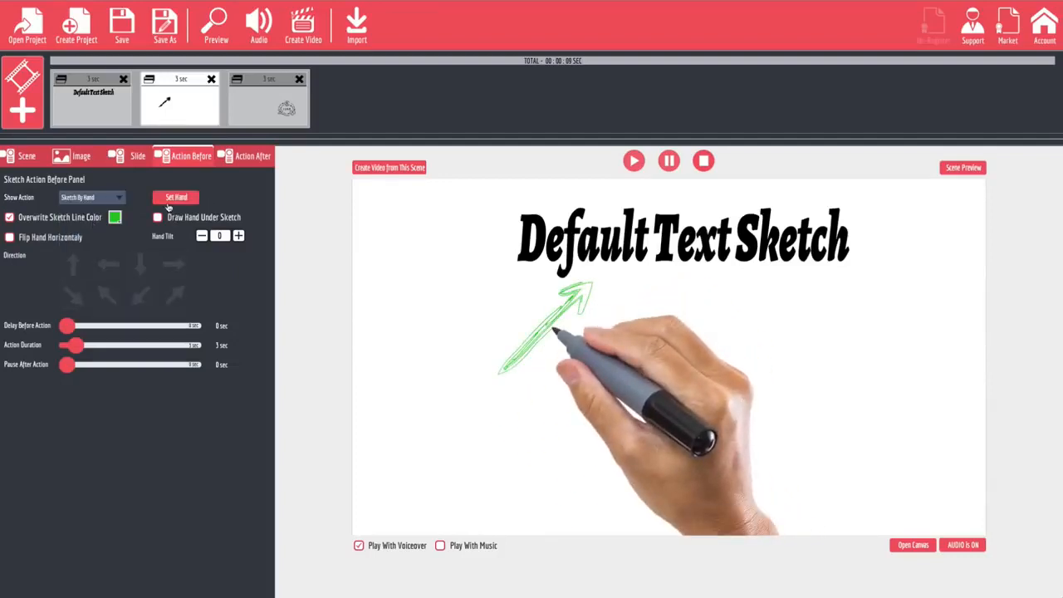
{"action": "left_click", "coordinate": [177, 199]}
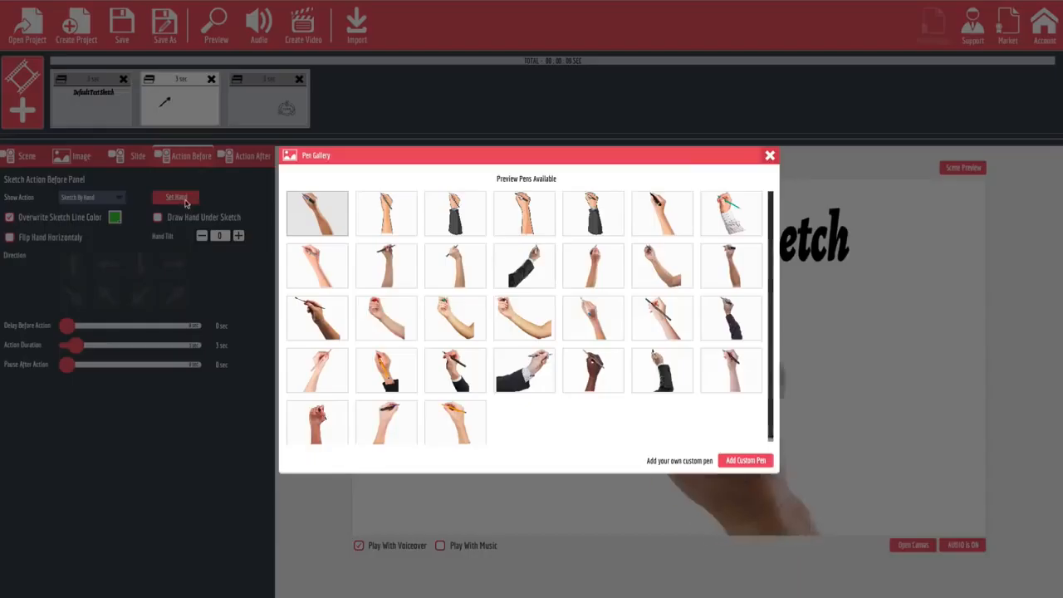
{"action": "left_click", "coordinate": [510, 312]}
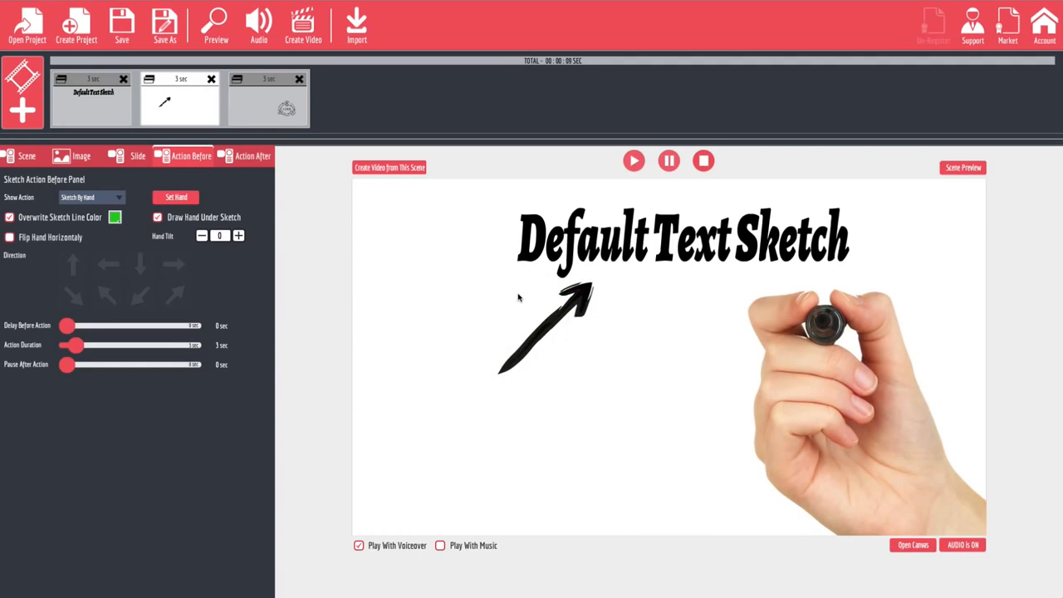
Set the TEAM slide's hide action to Fly Out By Hand in its after-action settings.
{"action": "left_click", "coordinate": [274, 117]}
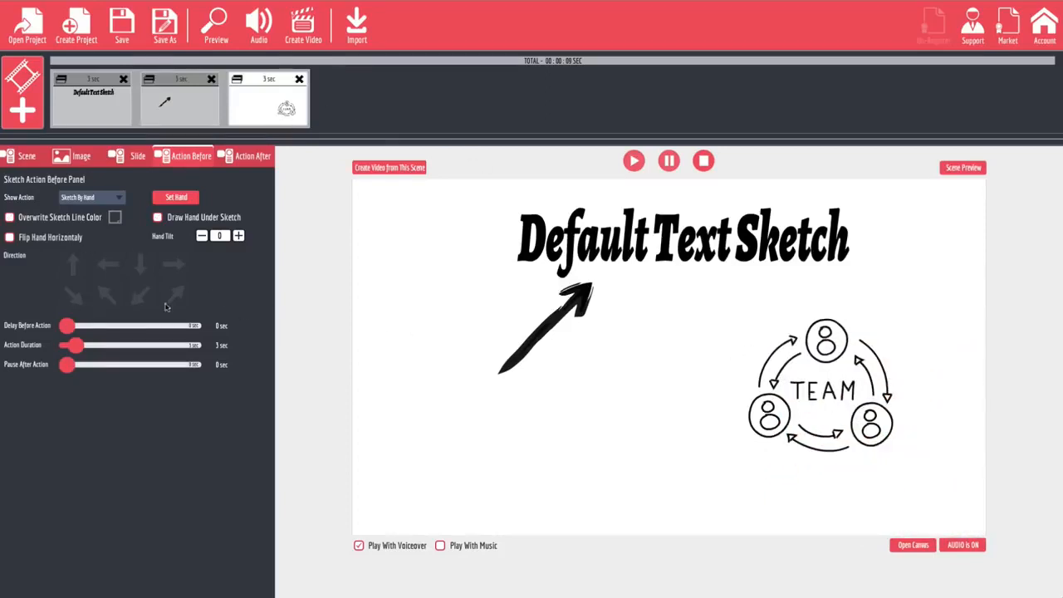
{"action": "left_click", "coordinate": [250, 160]}
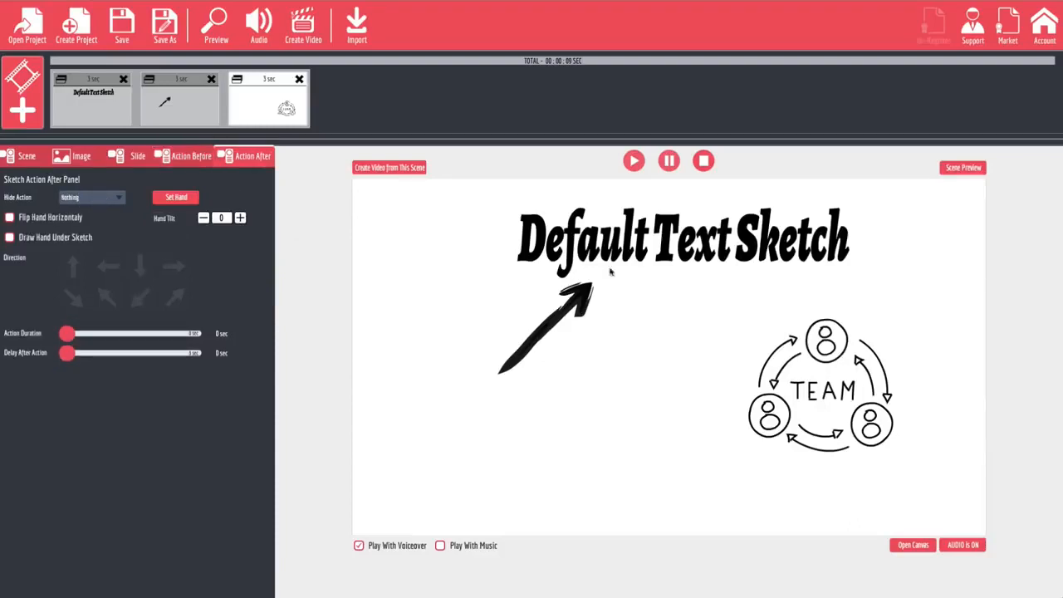
{"action": "left_click", "coordinate": [121, 197]}
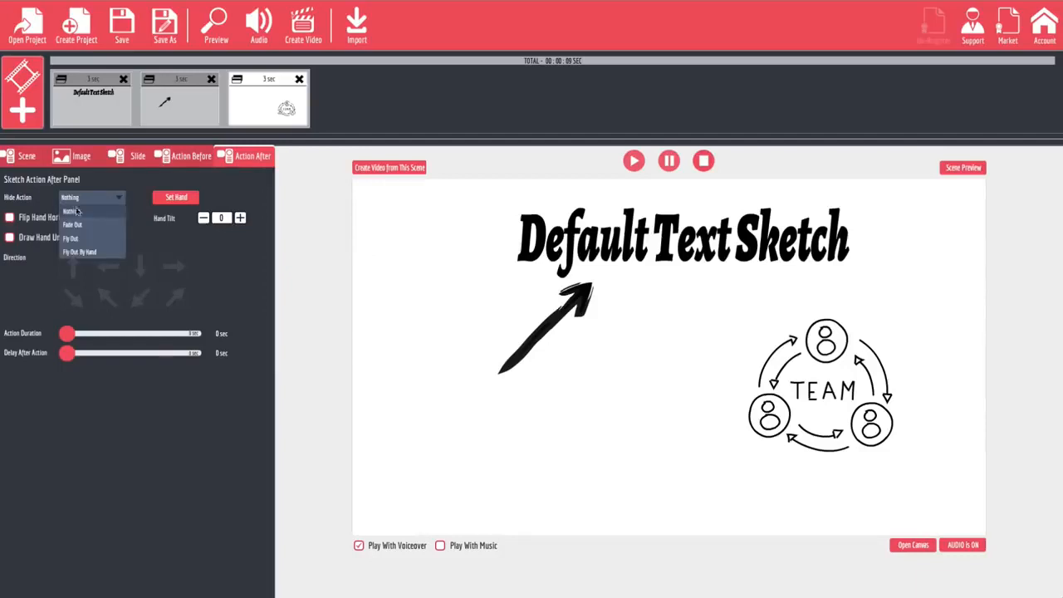
{"action": "left_click", "coordinate": [91, 253]}
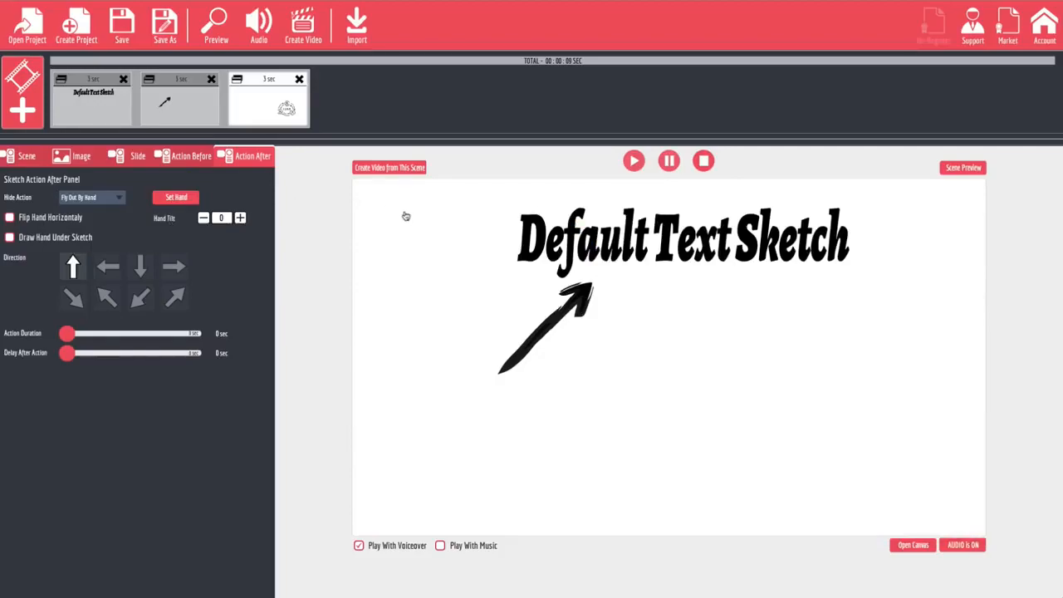
Choose the dark-skinned open hand from the Drag Hands Gallery's second row for the TEAM slide's exit and set its direction to right.
{"action": "left_click", "coordinate": [191, 199]}
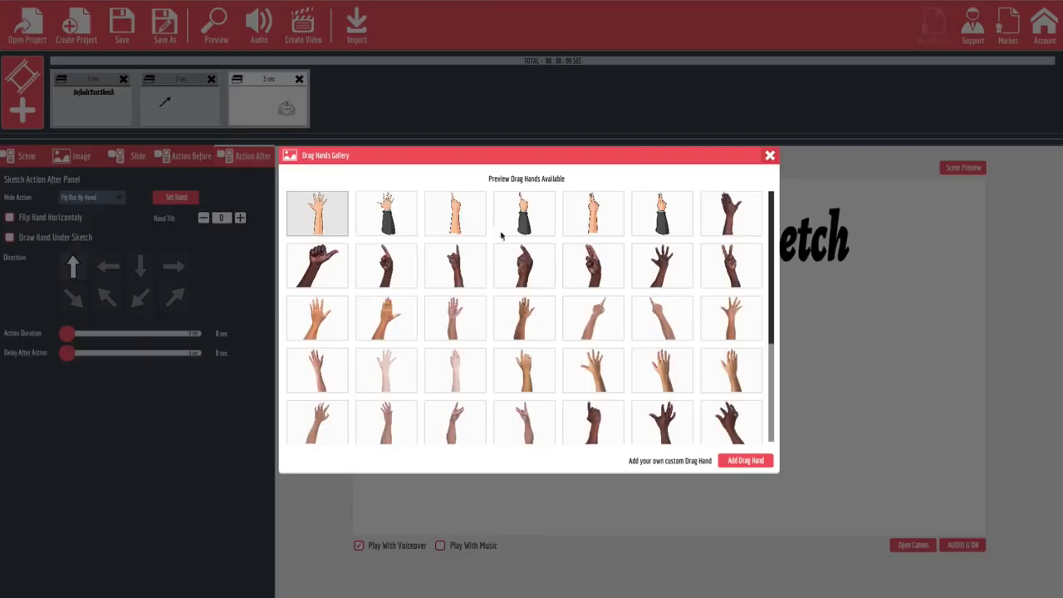
{"action": "left_click", "coordinate": [661, 268]}
{"action": "left_click", "coordinate": [174, 266]}
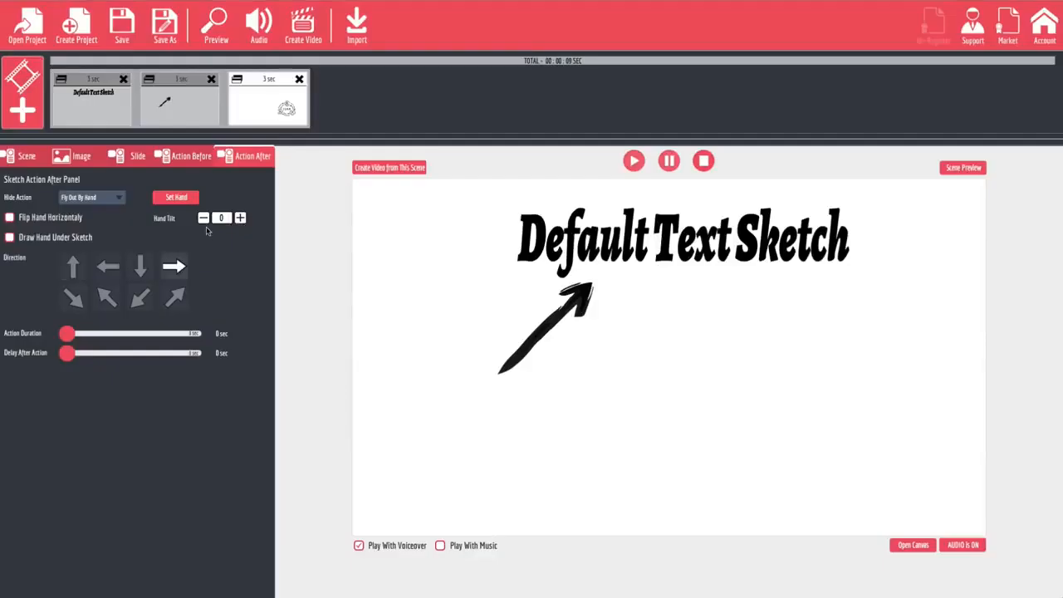